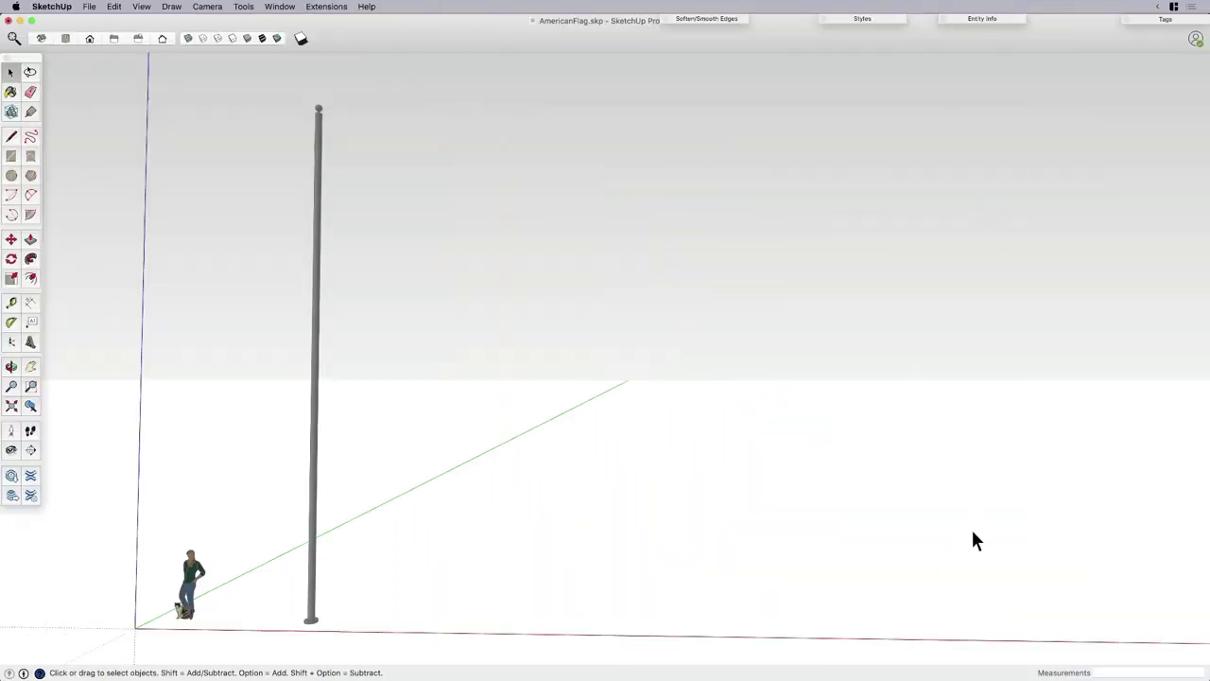
Orbit around the flagpole and switch the camera to Parallel Projection.
middle_click_drag(763, 533, 513, 486)
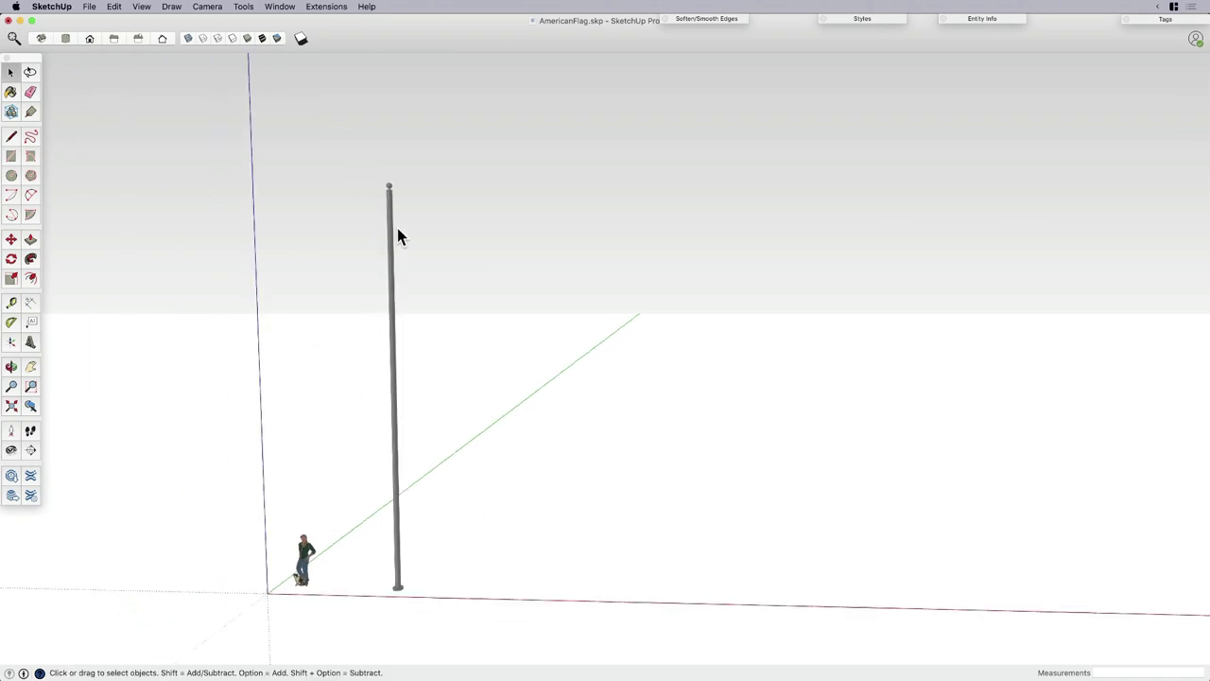
key("o")
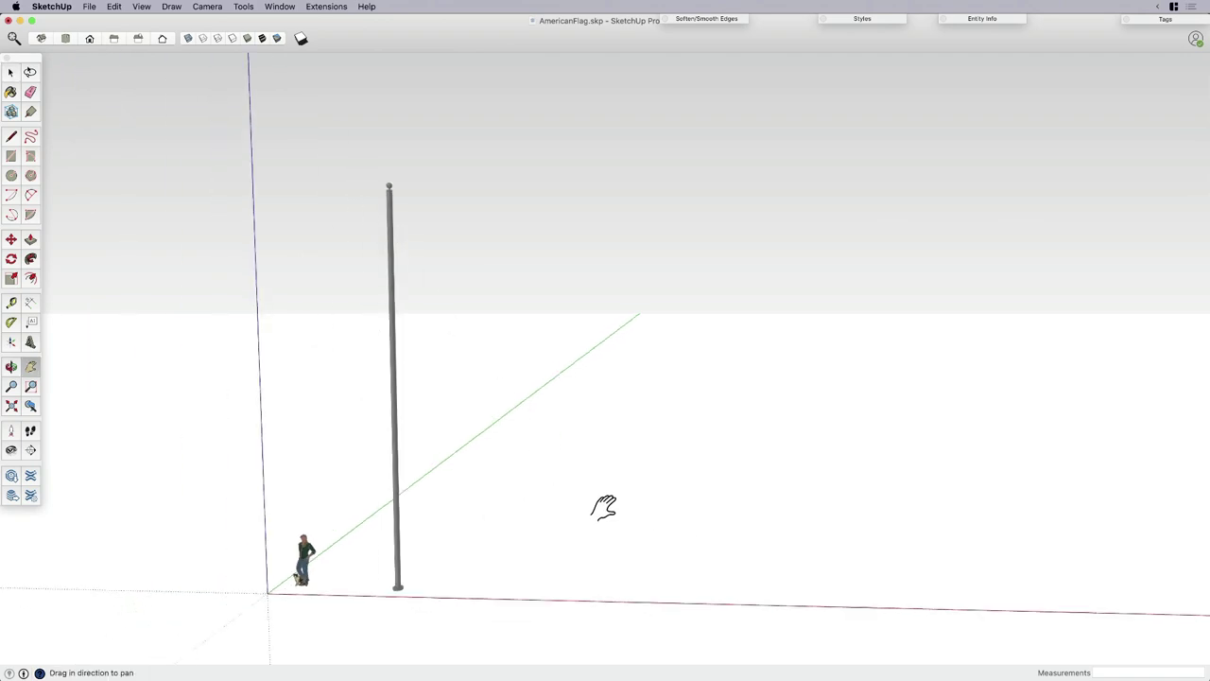
left_click_drag(605, 505, 530, 506)
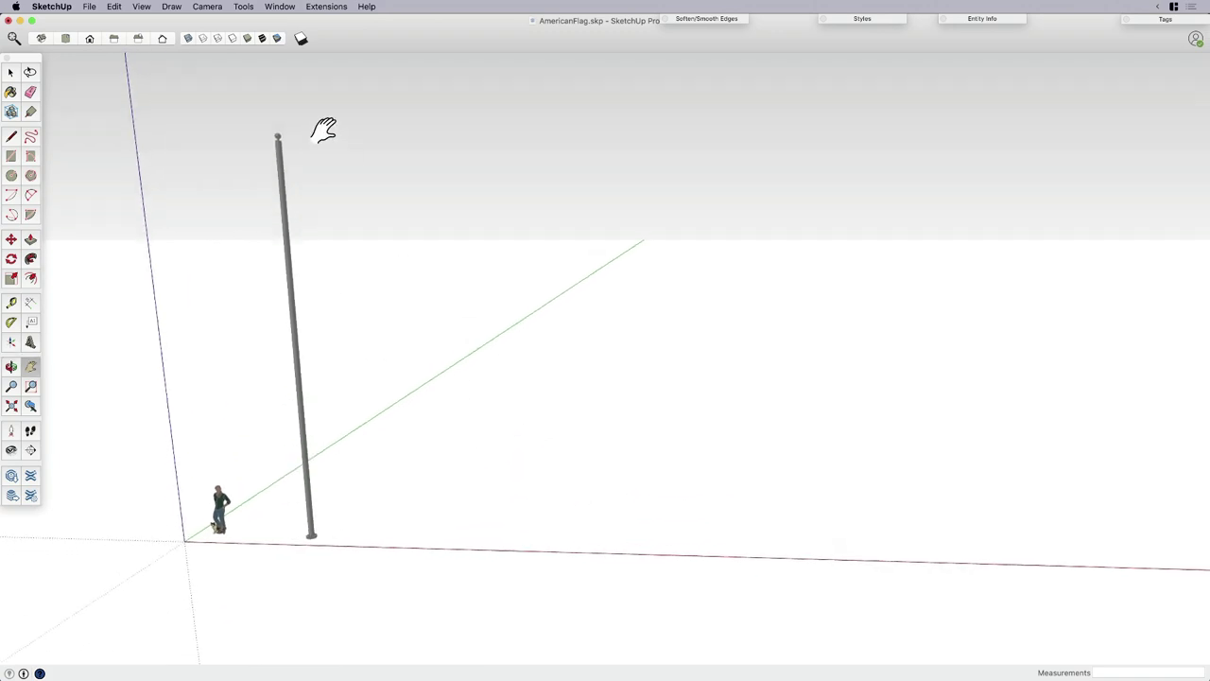
left_click(207, 6)
left_click(209, 63)
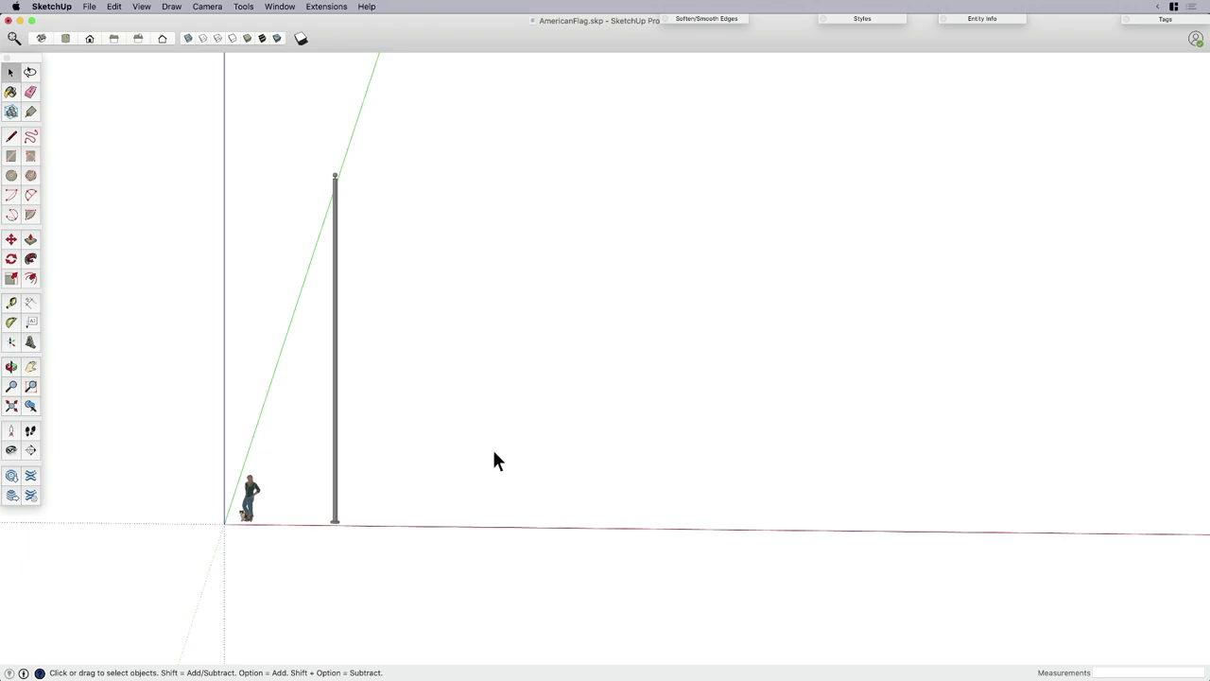
Switch to the Top standard view and pan the model into position.
left_click(207, 7)
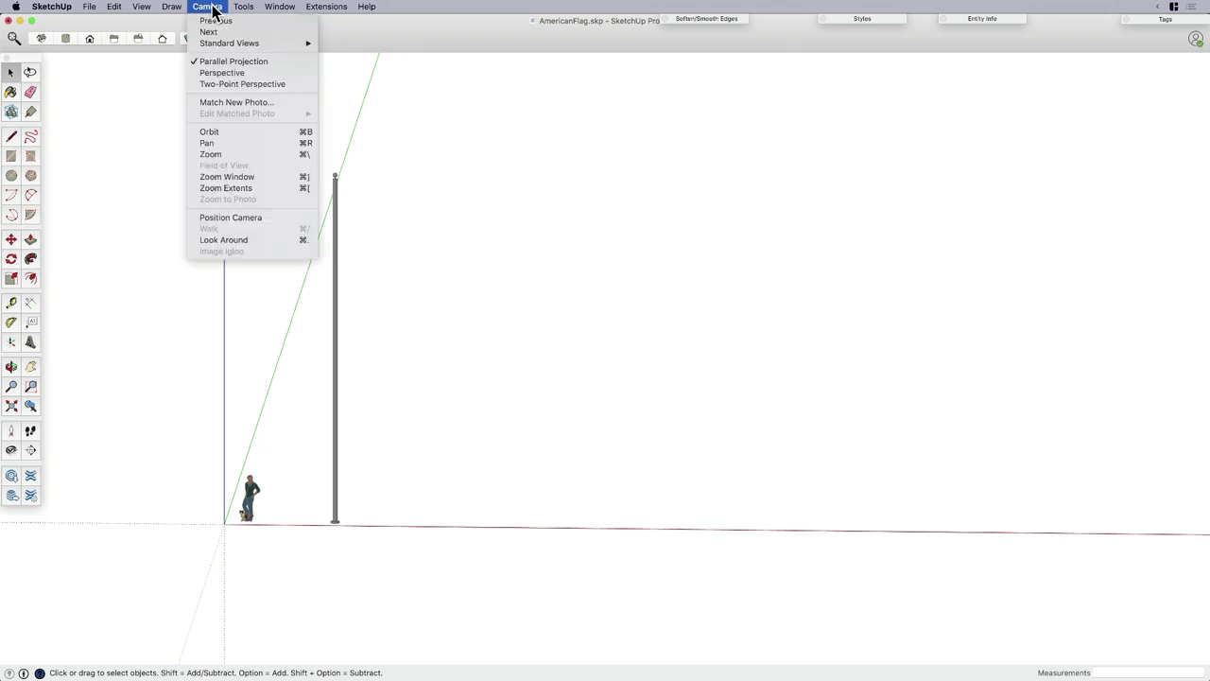
mouse_move(232, 43)
left_click(346, 43)
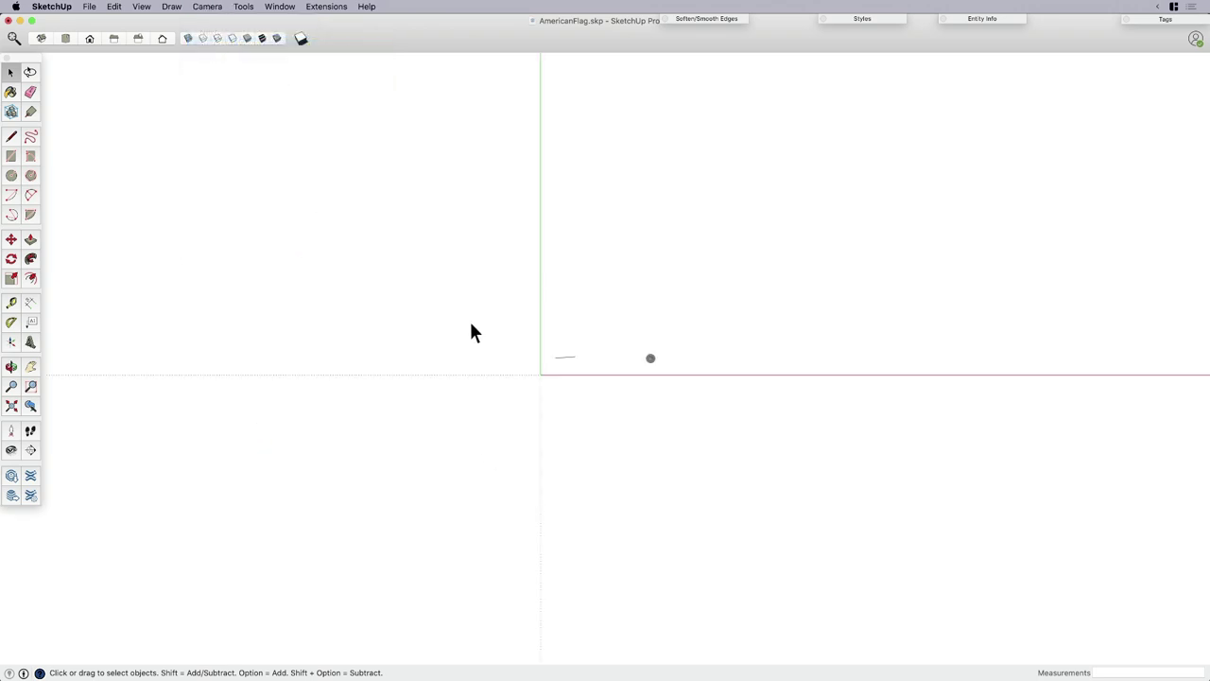
key("h")
left_click_drag(681, 406, 405, 429)
key("space")
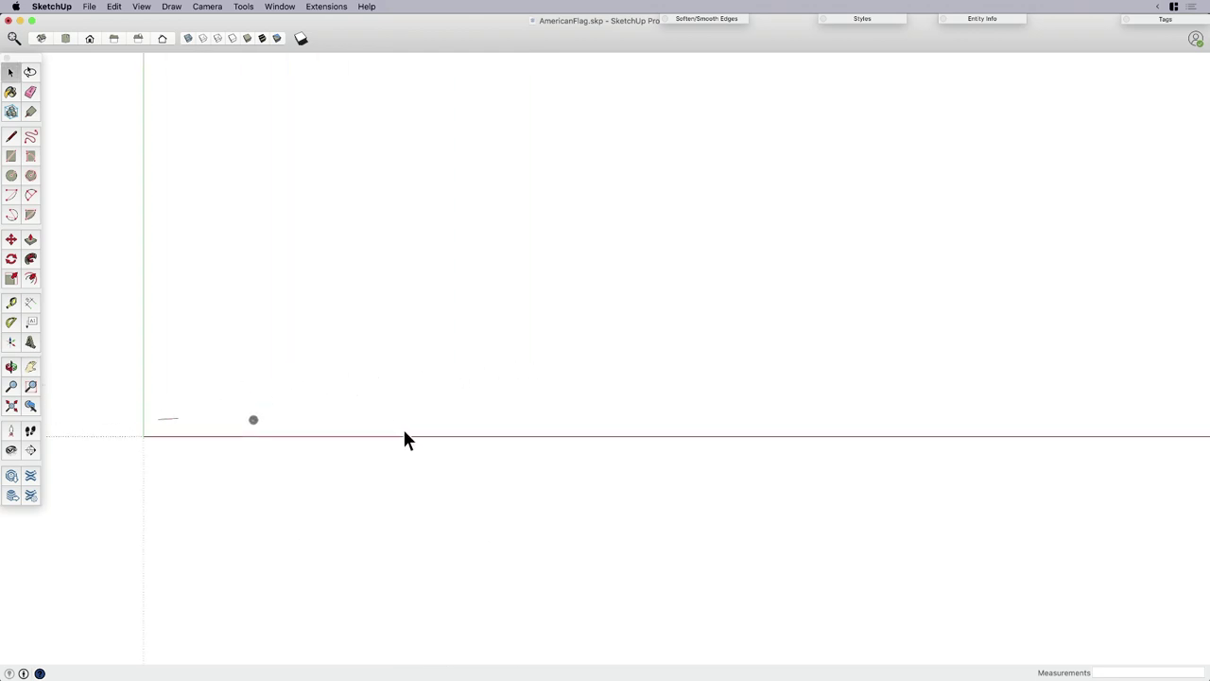
scroll(403, 419, "right", 4)
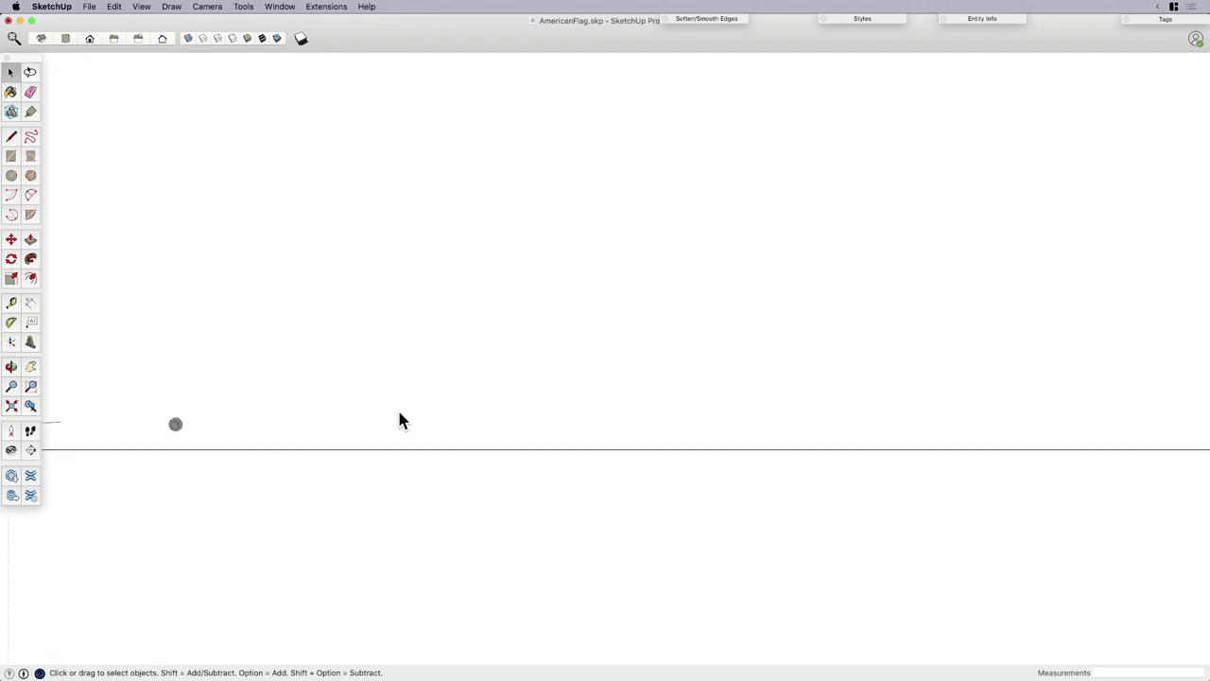
Draw a 5' by 3' rectangle to the right of the flagpole.
key("r")
left_click(316, 425)
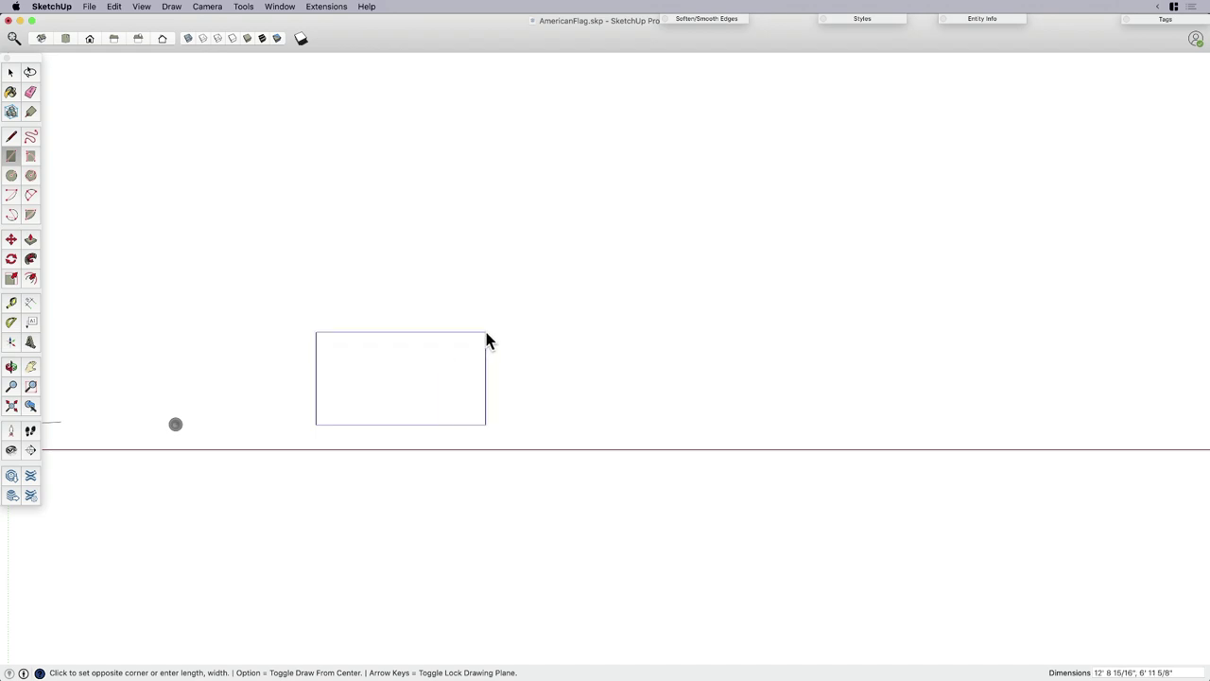
type("5")
type("',3")
key("Return")
key("space")
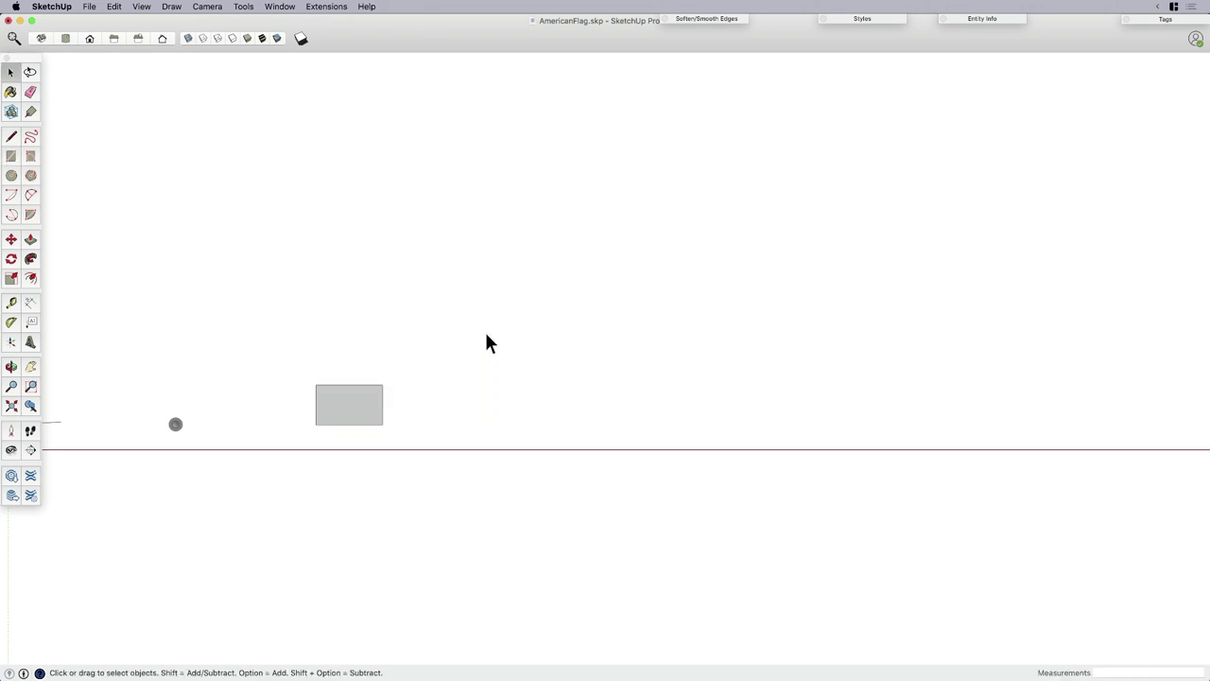
Select the rectangle face and scale it up by a factor of 3.
middle_click_drag(435, 381, 462, 406, "shift")
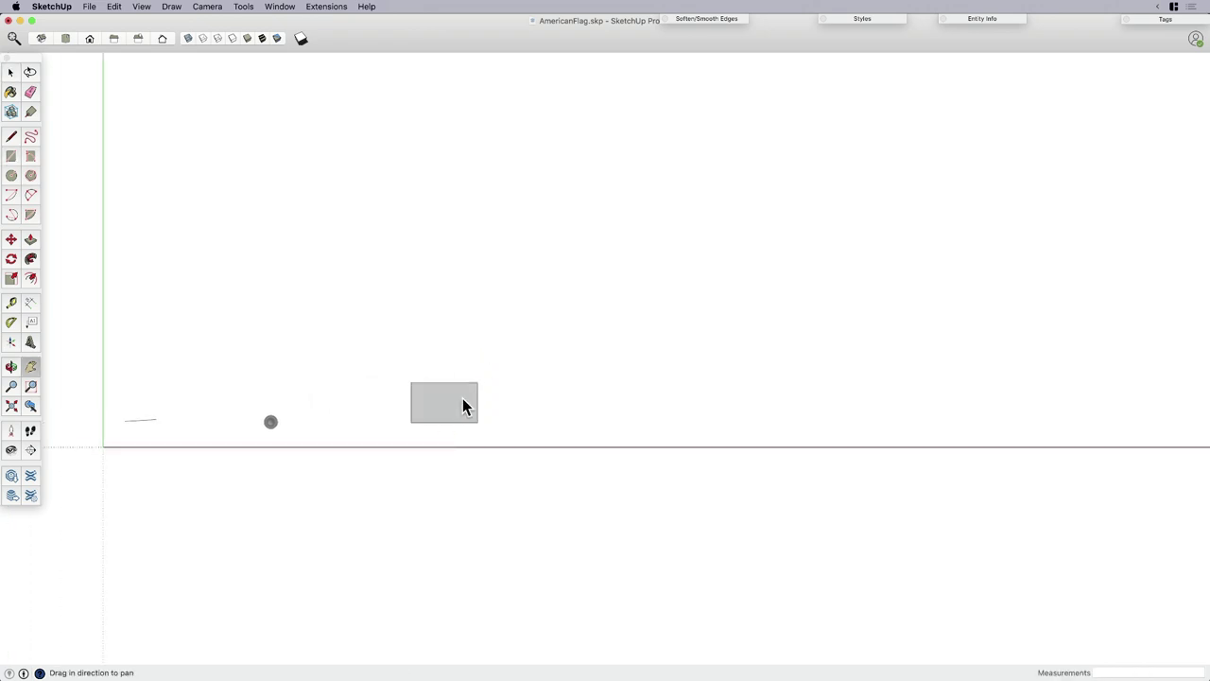
left_click(444, 414)
scroll(442, 412, "up", 3)
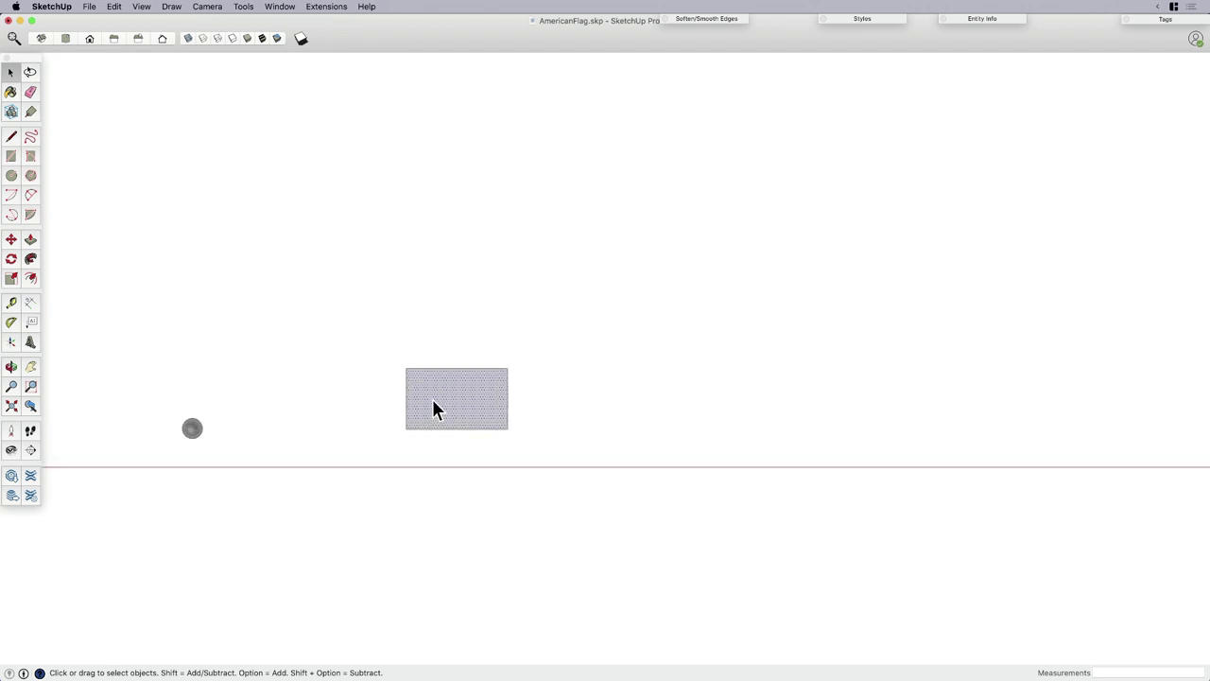
key("s")
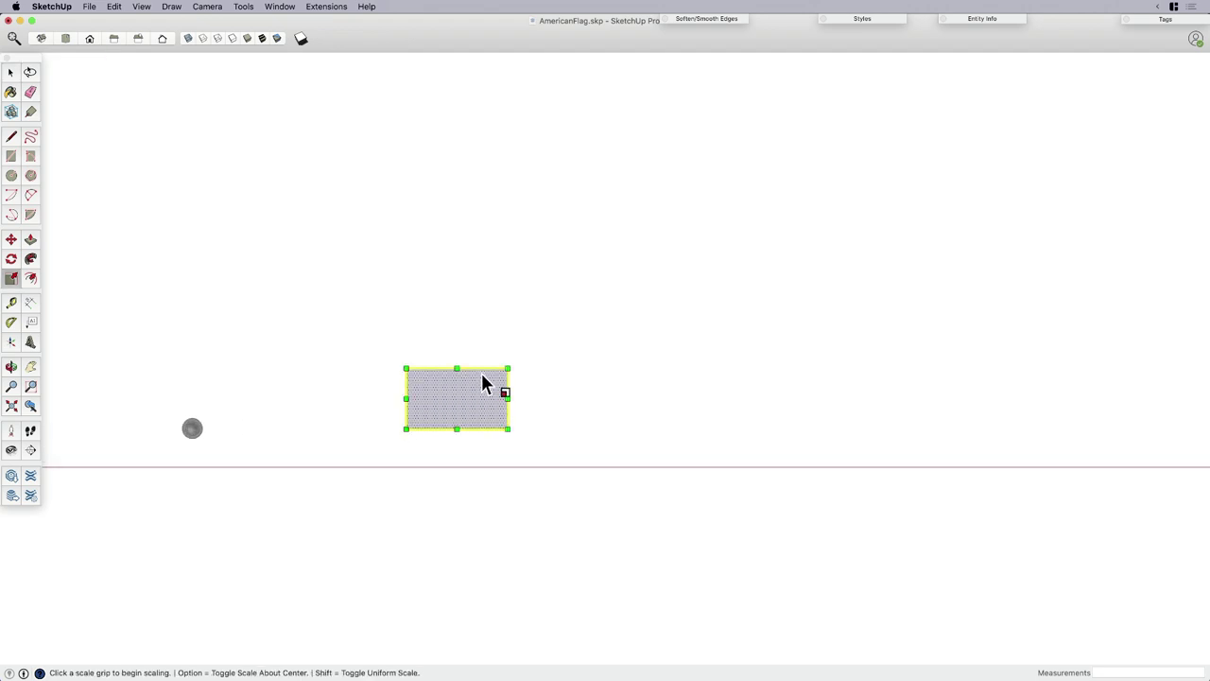
left_click_drag(508, 367, 571, 331)
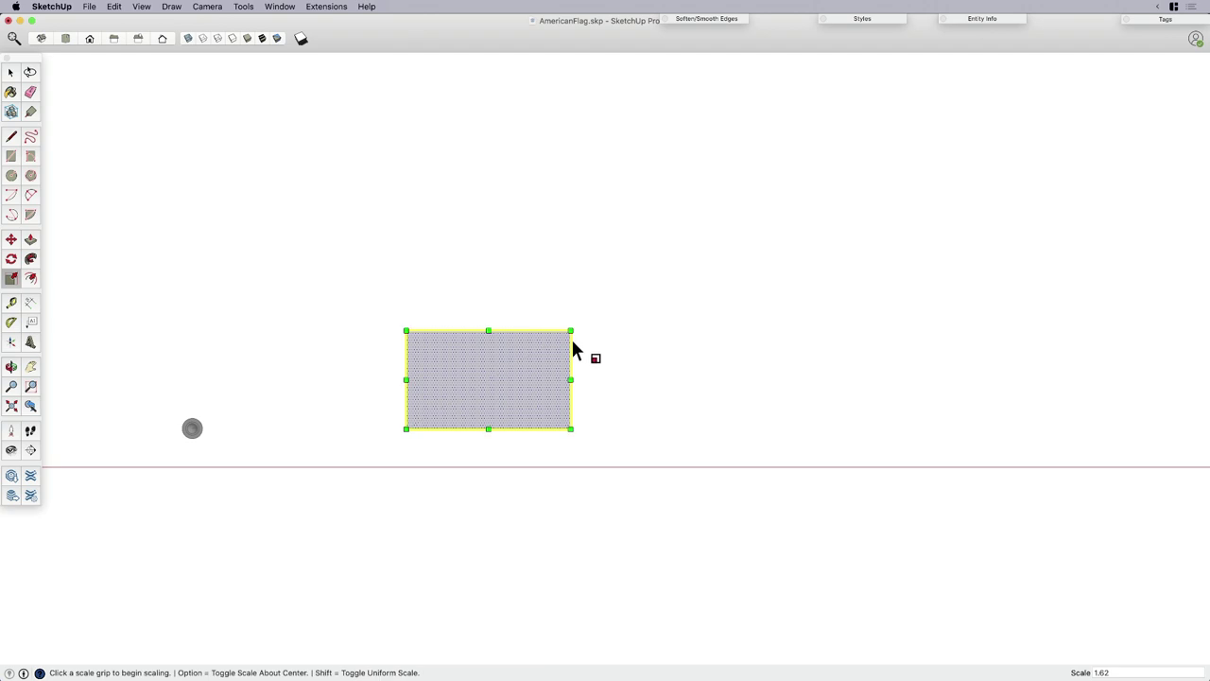
type("3")
key("Return")
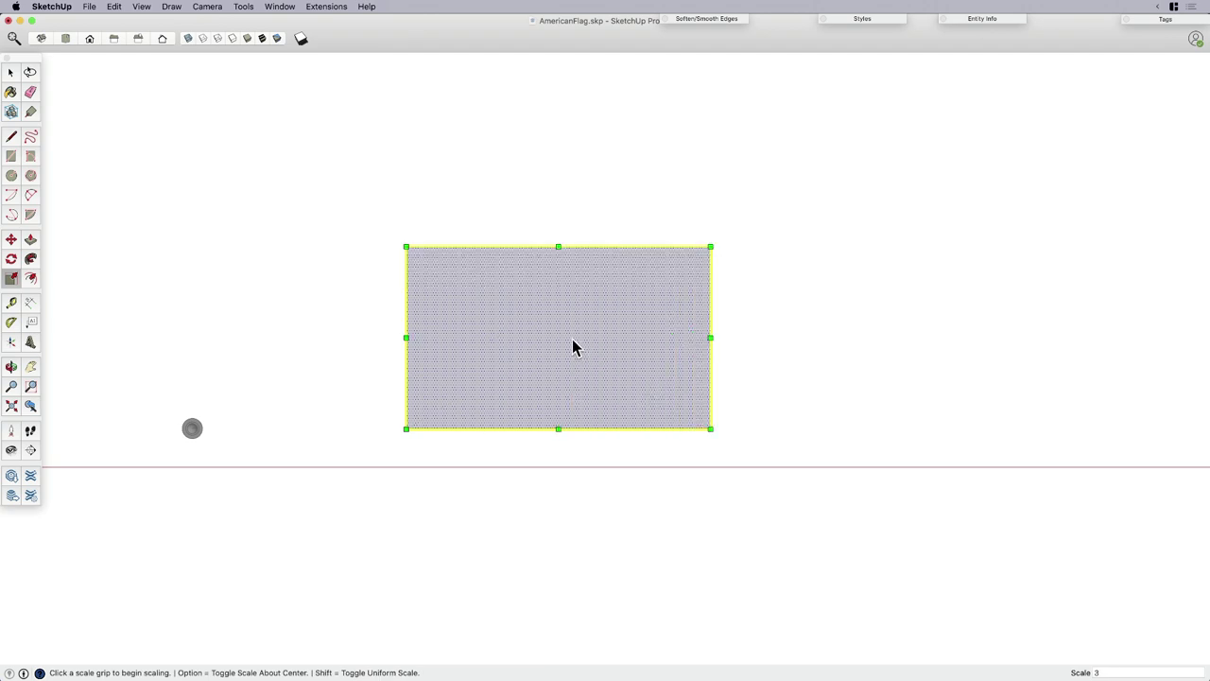
Zoom in and draw a vertical line joining the top and bottom edge midpoints, then select it.
key("h")
left_click_drag(634, 414, 671, 427)
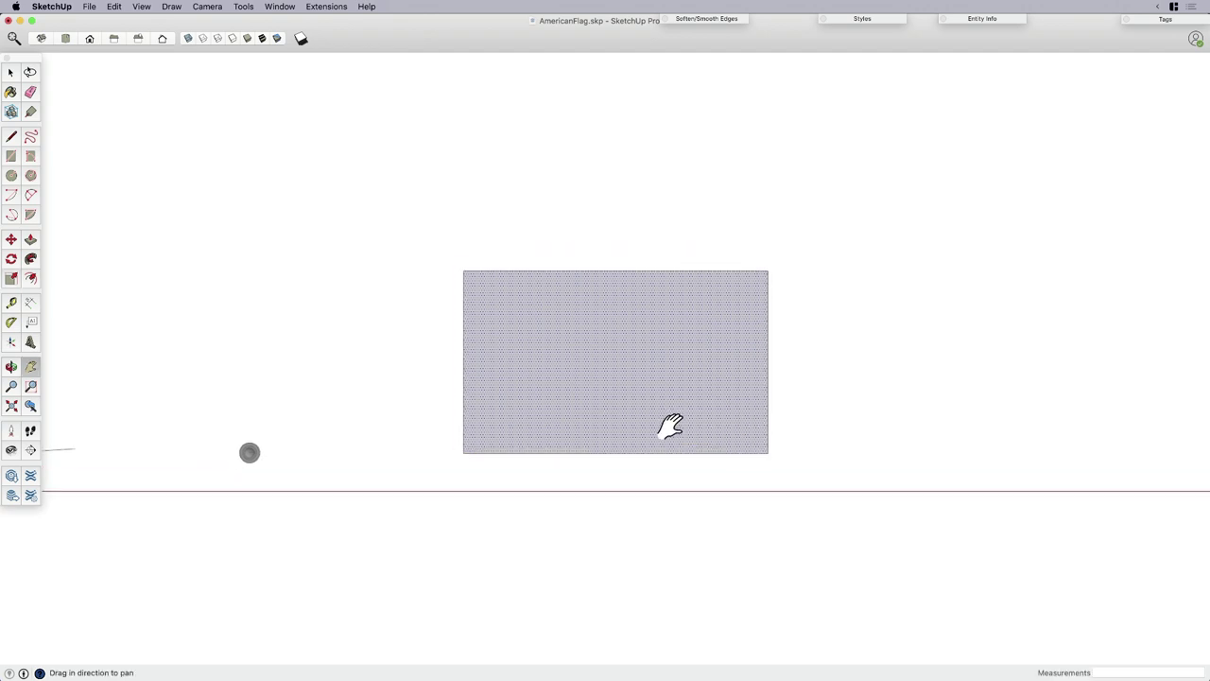
scroll(662, 433, "up", 3)
scroll(662, 433, "up", 1)
key("space")
key("h")
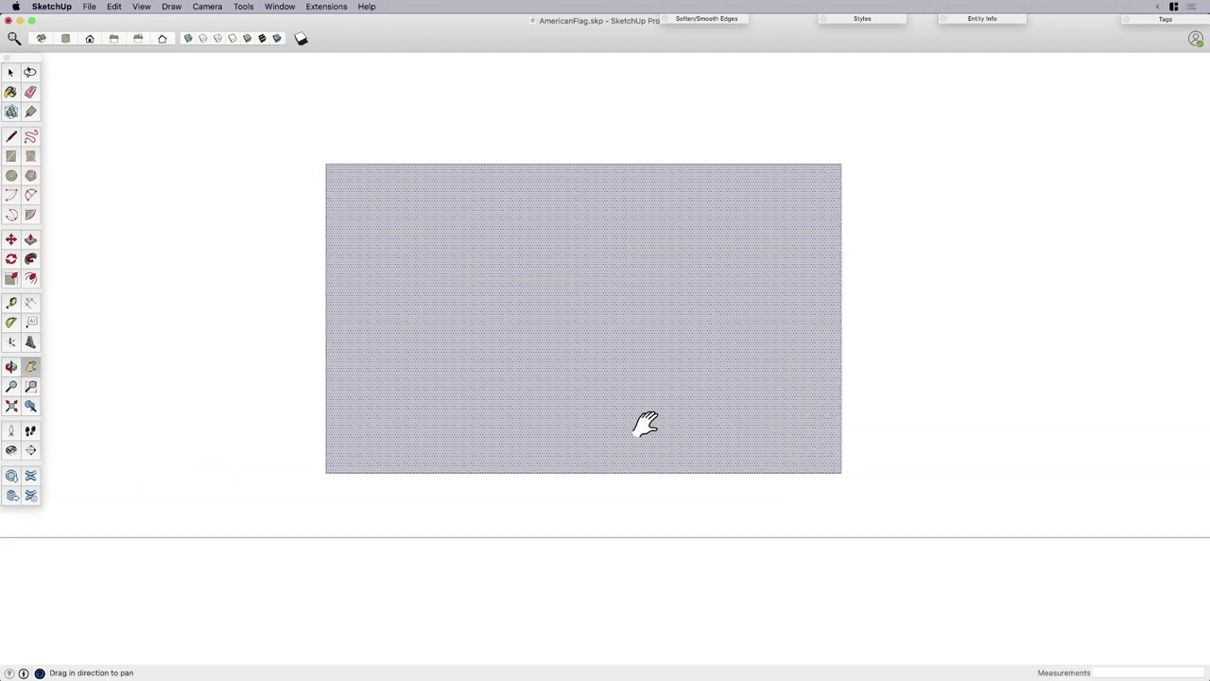
key("space")
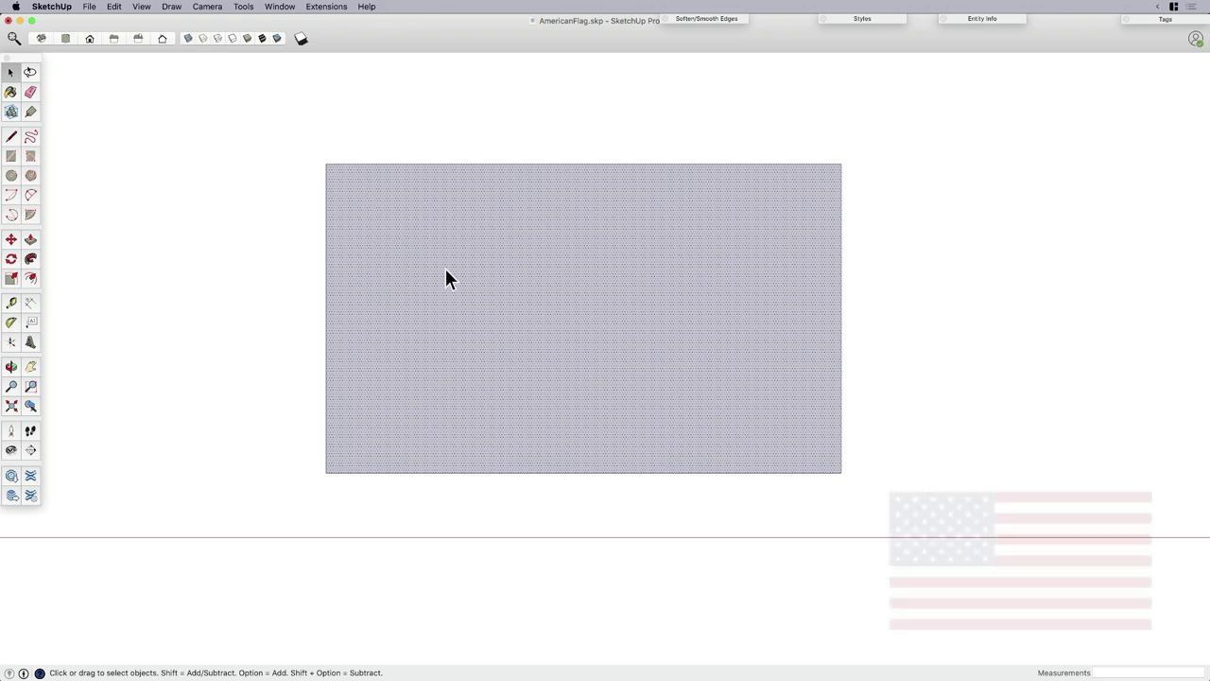
key("l")
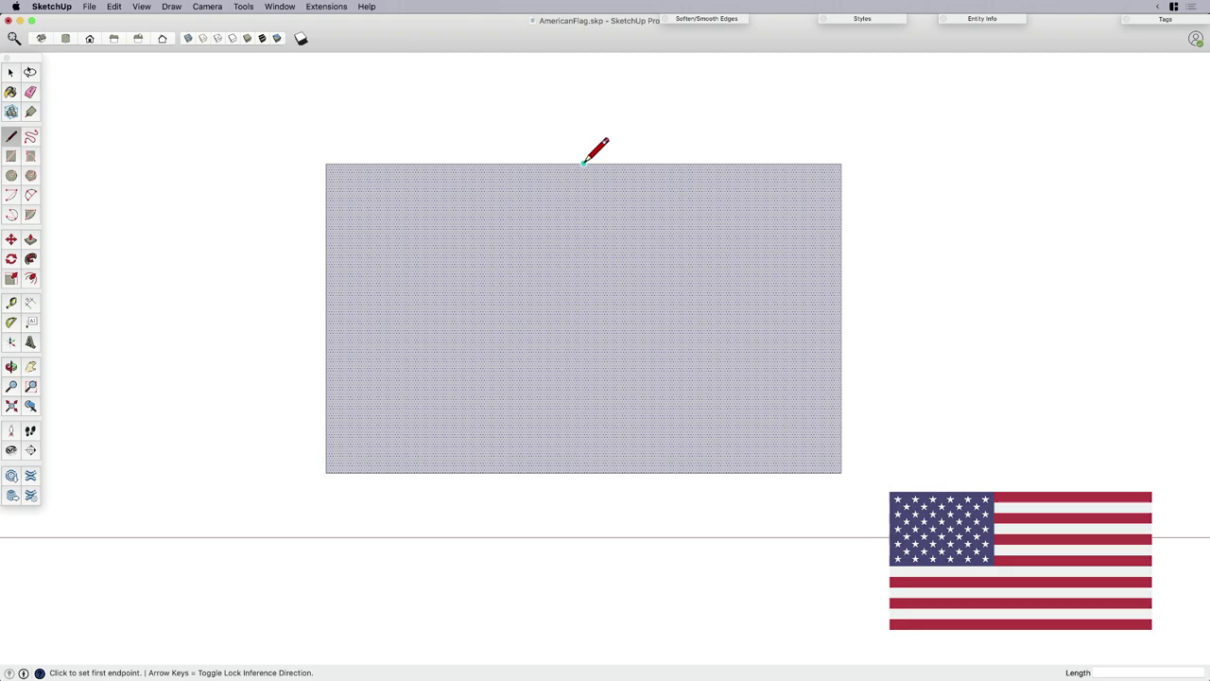
left_click(583, 162)
left_click(584, 472)
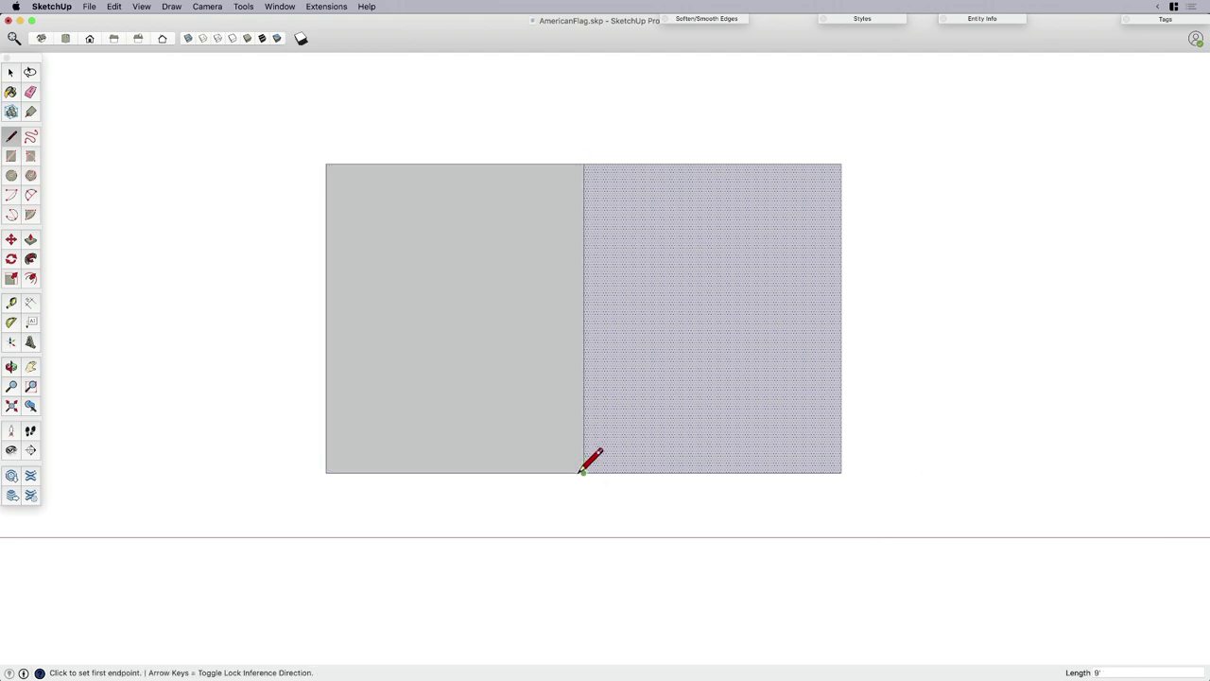
key("space")
left_click(583, 251)
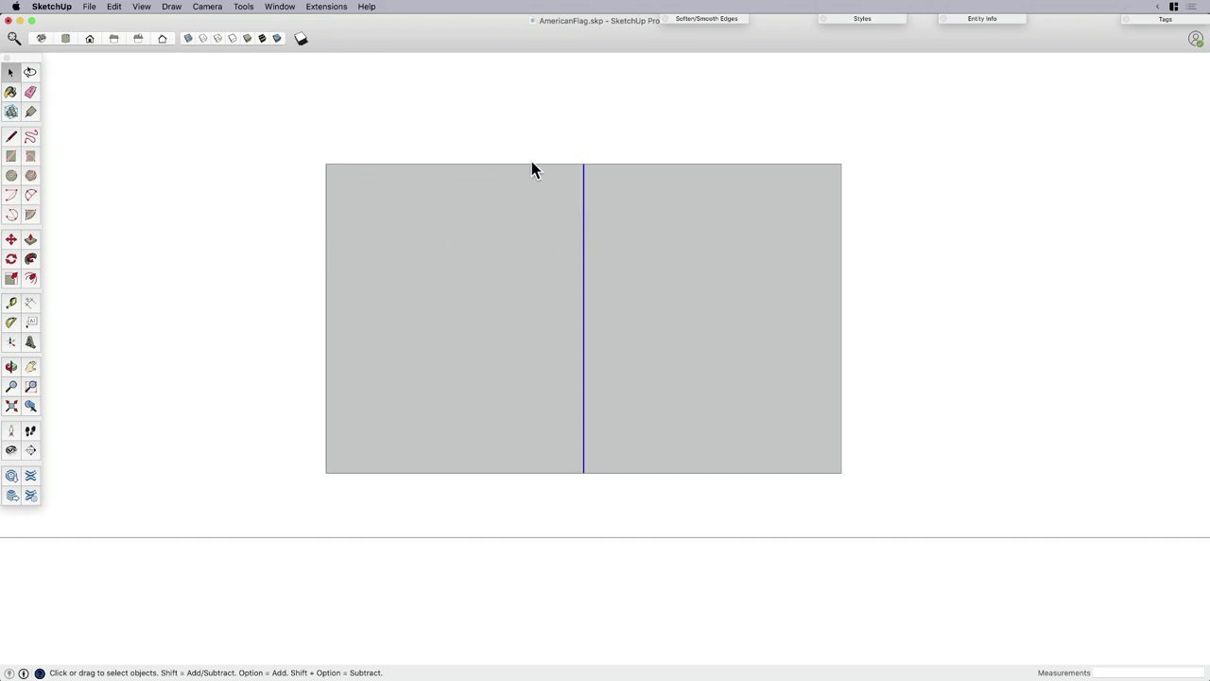
Start a measurement from the top-left corner and a copy-move, cancelling both.
key("t")
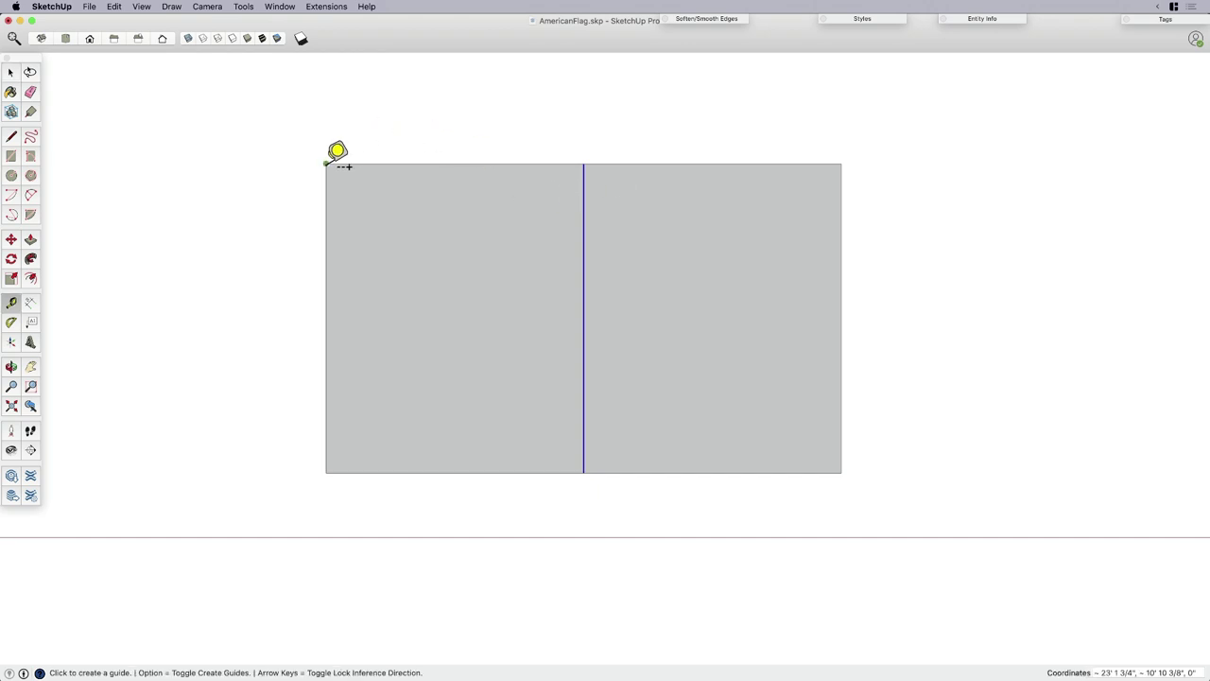
left_click(326, 163)
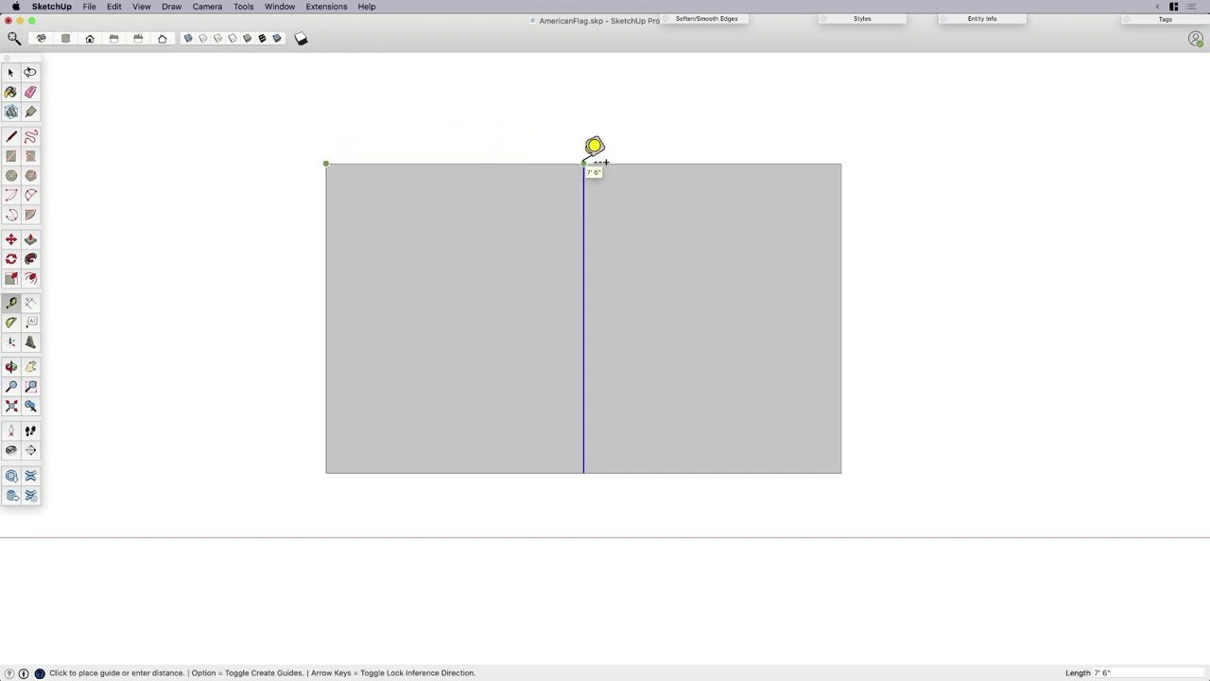
key("space")
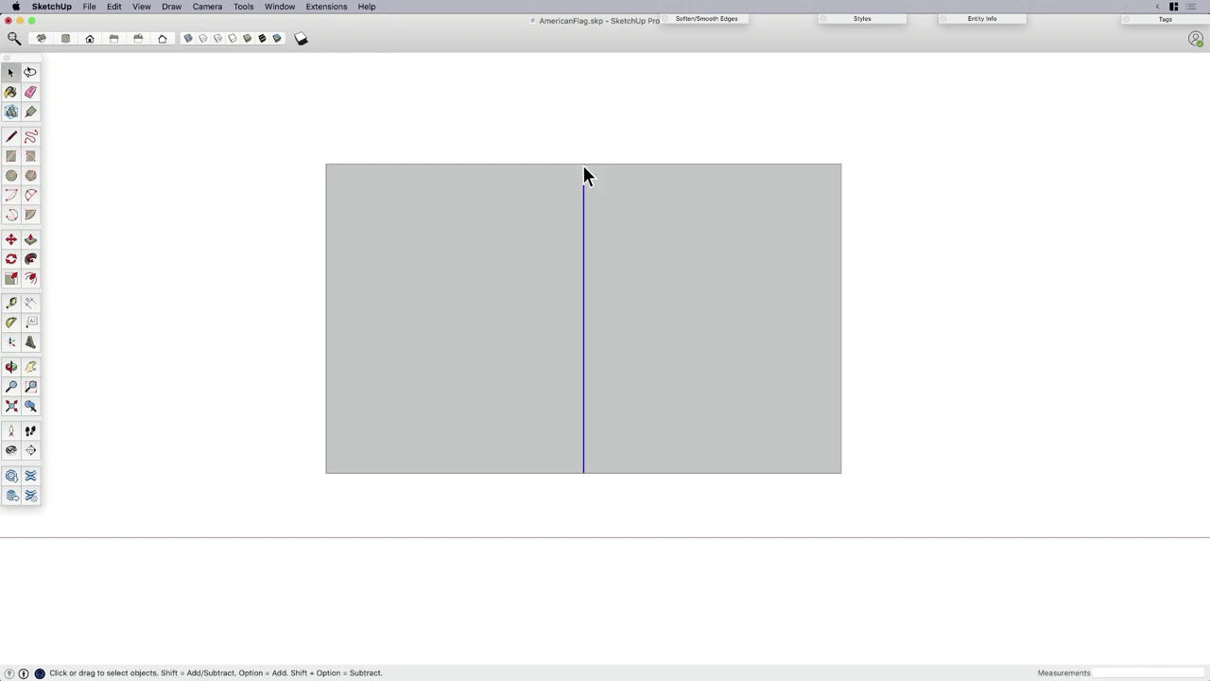
key("m")
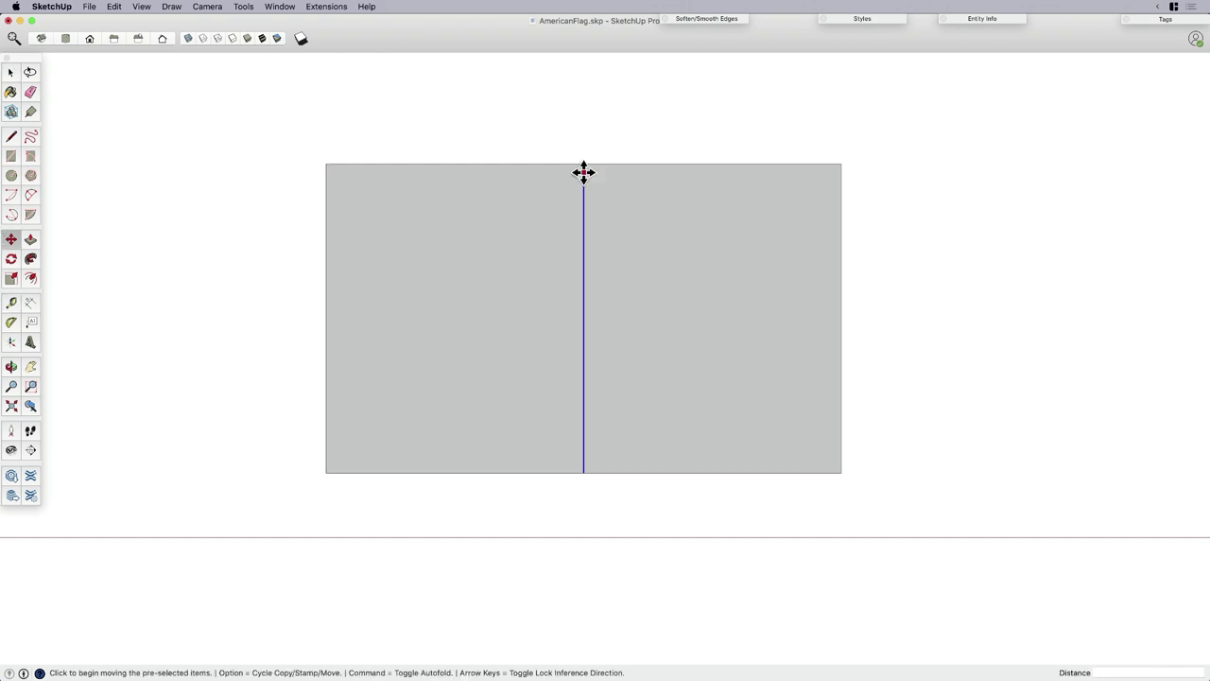
key("alt")
key("space")
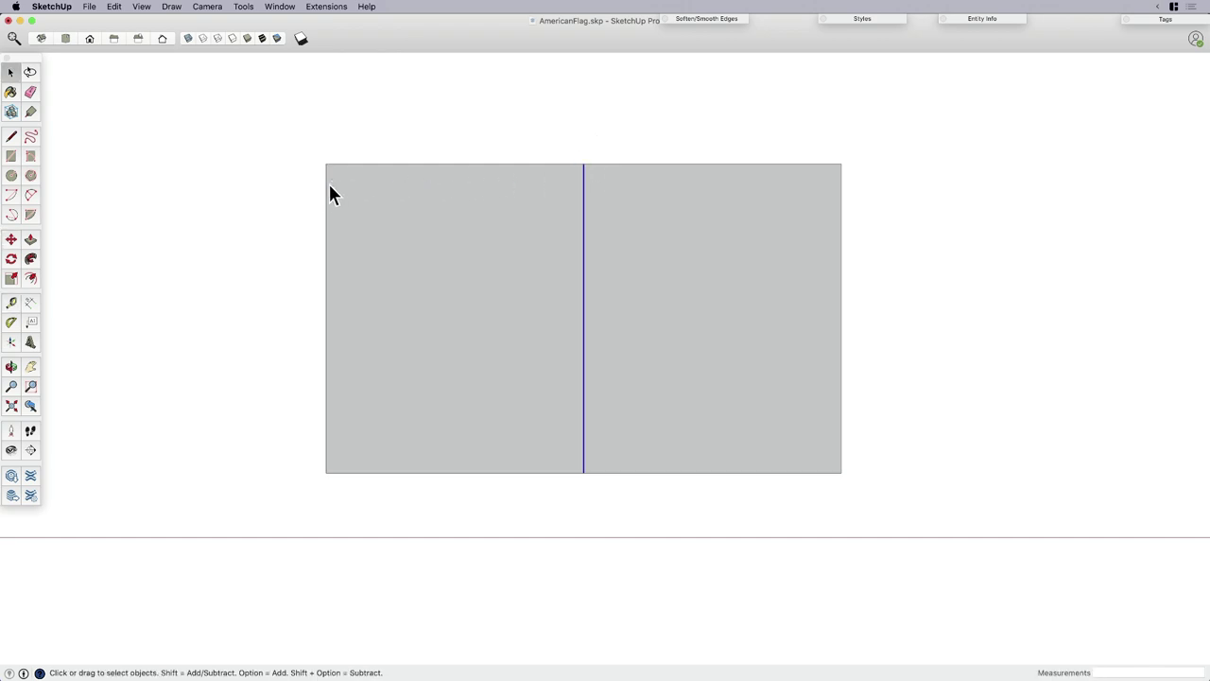
Copy the rectangle's left edge 72 into the face as a new vertical divider.
left_click(325, 184)
key("m")
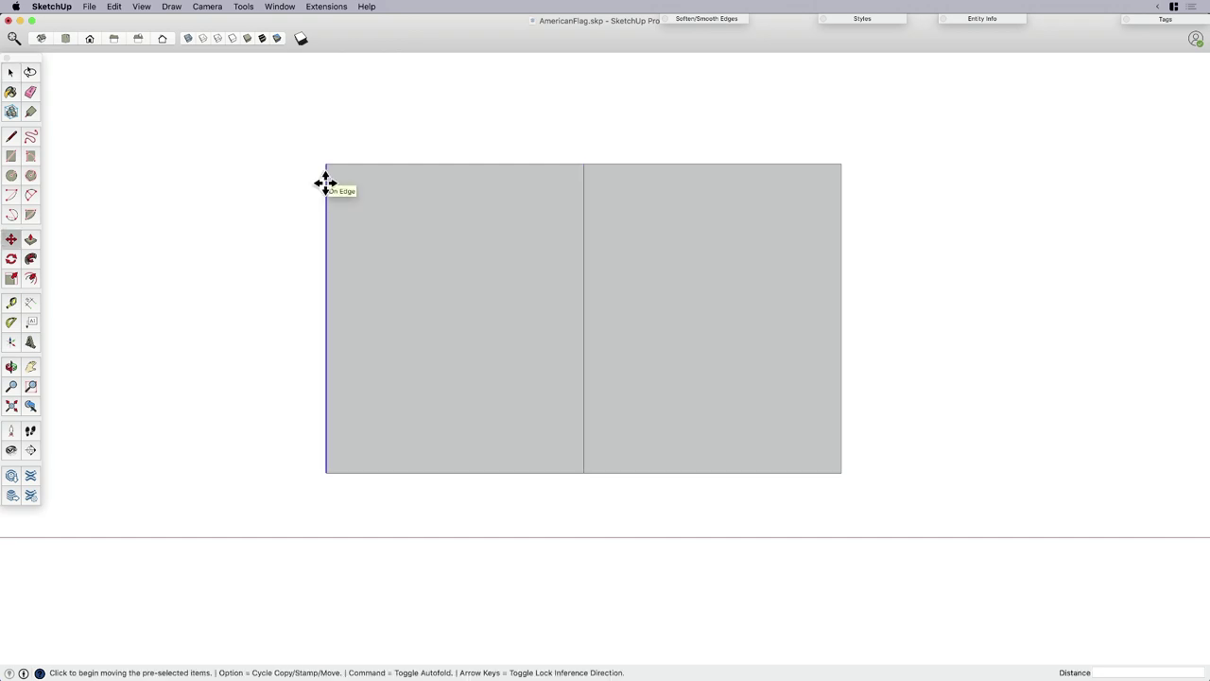
key("alt")
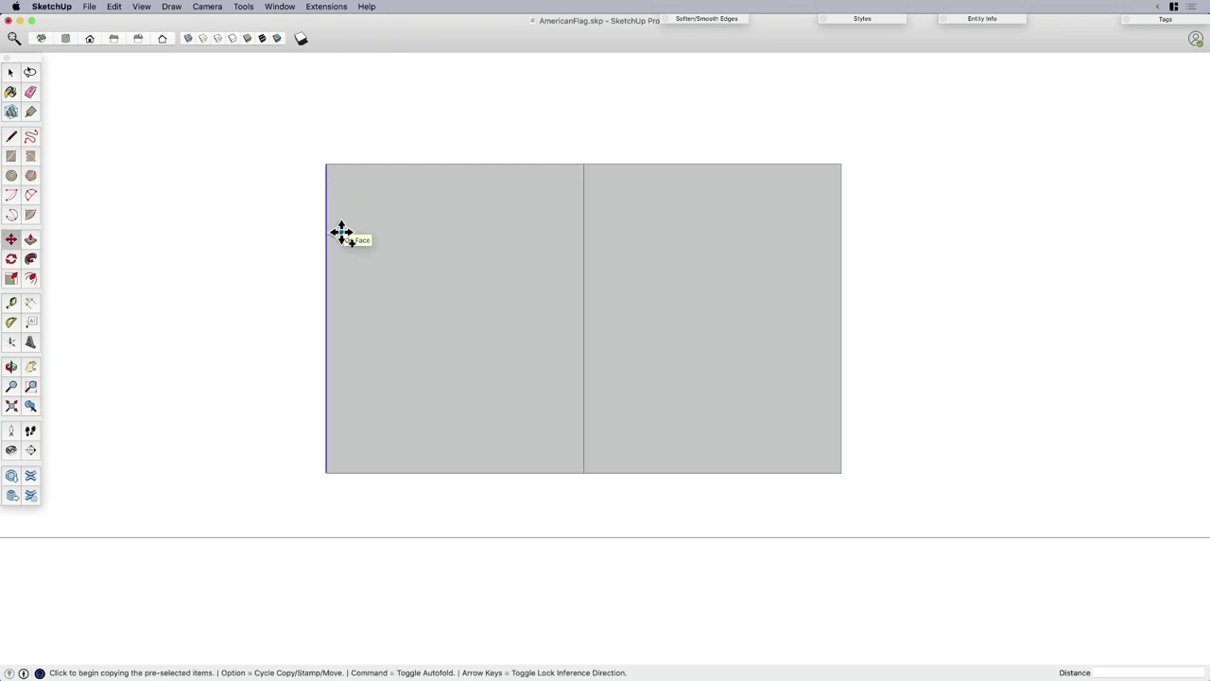
left_click(341, 232)
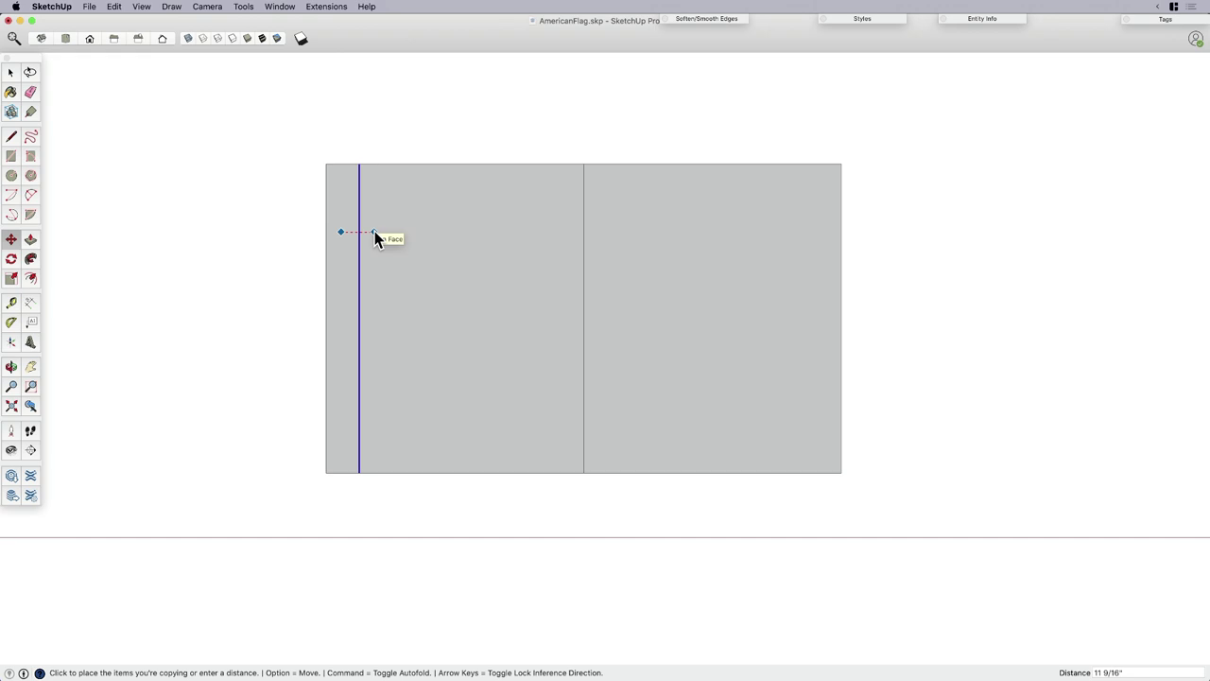
type("72")
key("Return")
key("space")
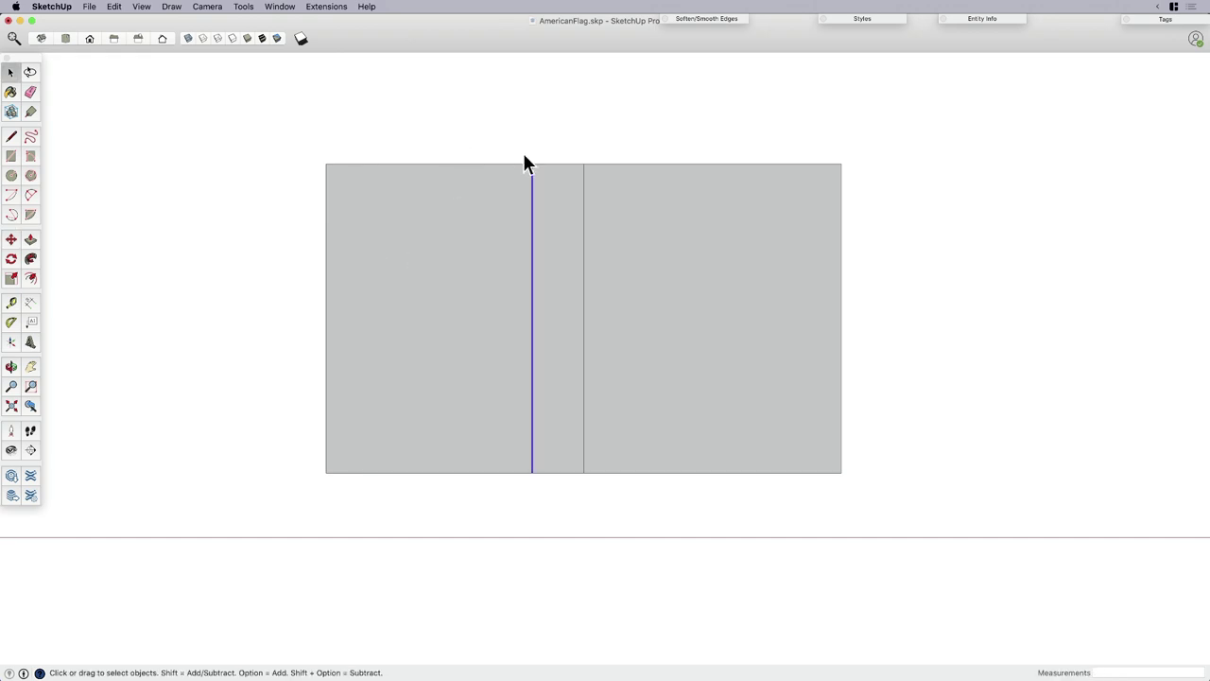
Erase the old middle dividing line and pan the view to the right.
key("e")
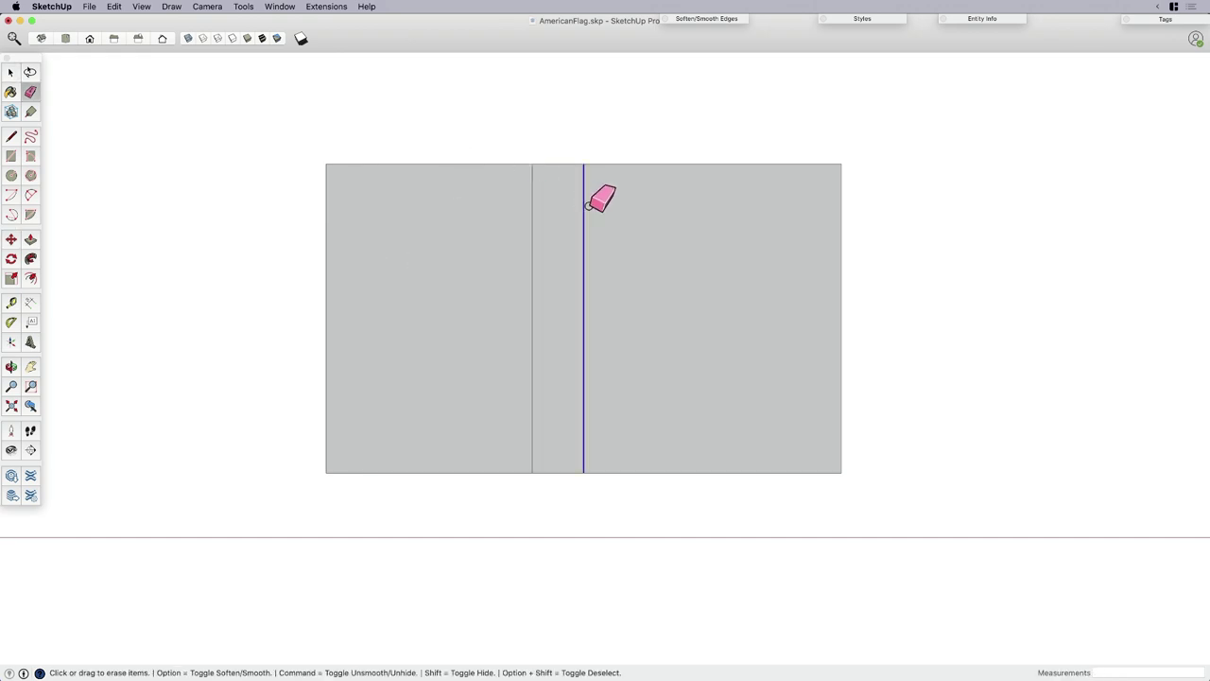
left_click(576, 203)
scroll(600, 239, "up", 1)
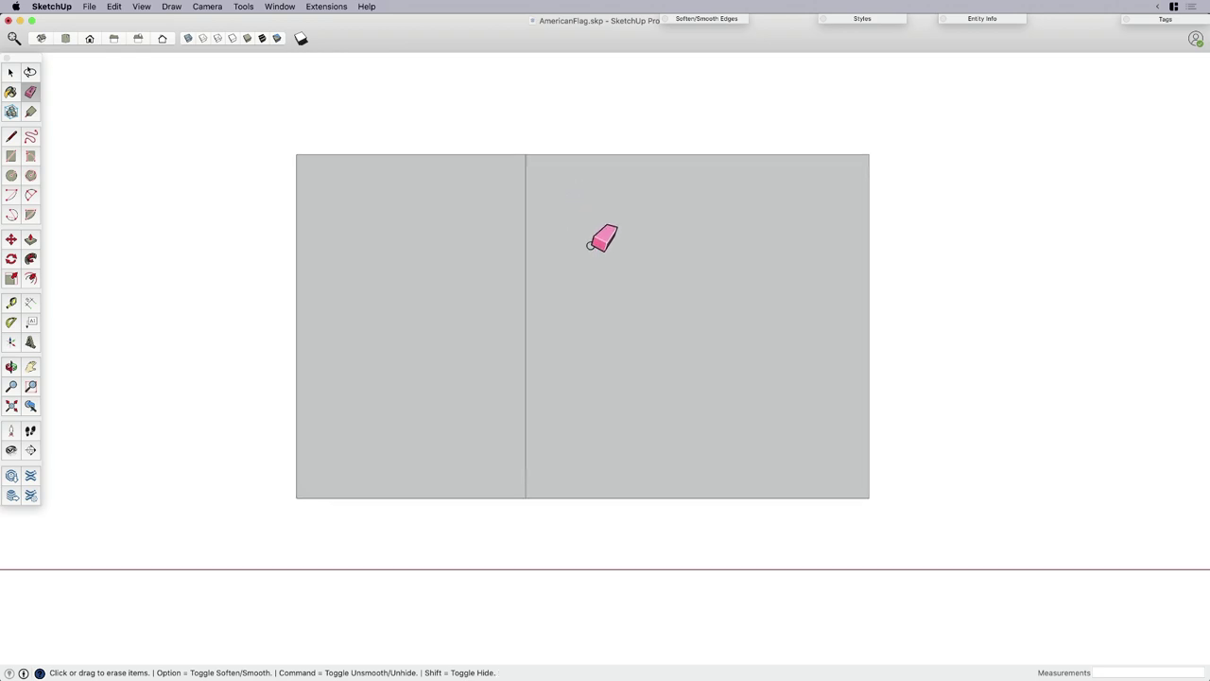
key("h")
mouse_move(583, 256)
left_mouse_down()
mouse_move(605, 274)
mouse_move(600, 283)
left_mouse_up()
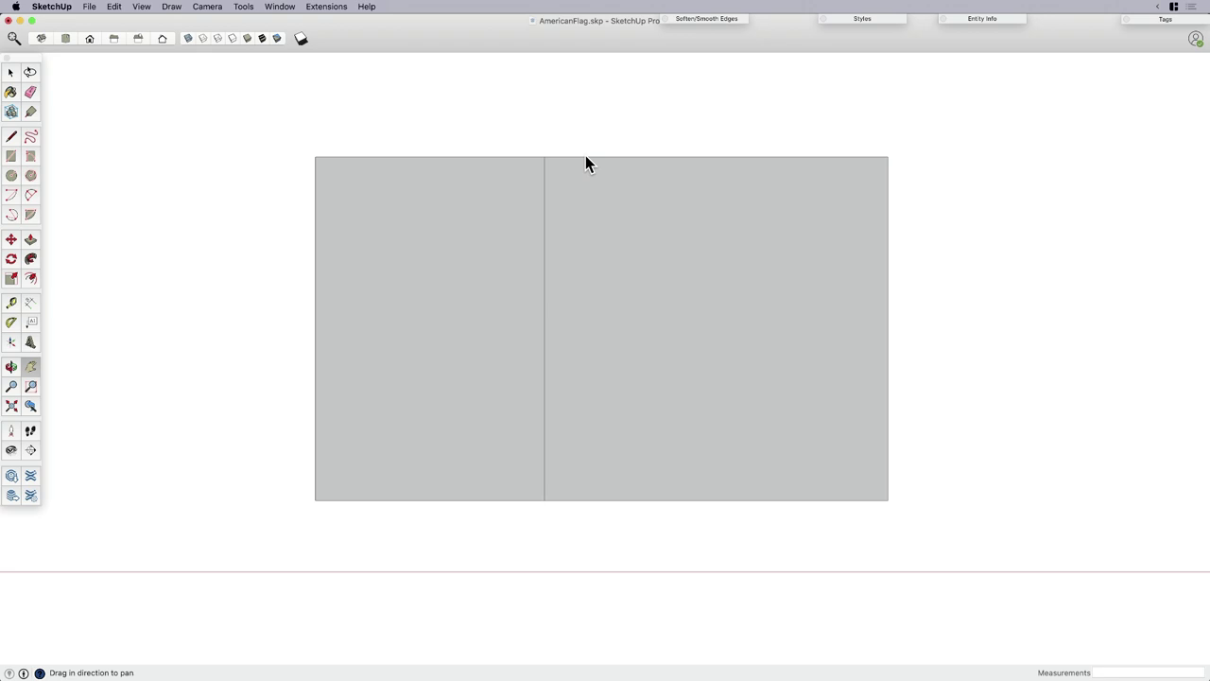
key("space")
Select the bottom edges of both the left and right parts of the flag.
left_click(828, 498)
left_click(794, 500)
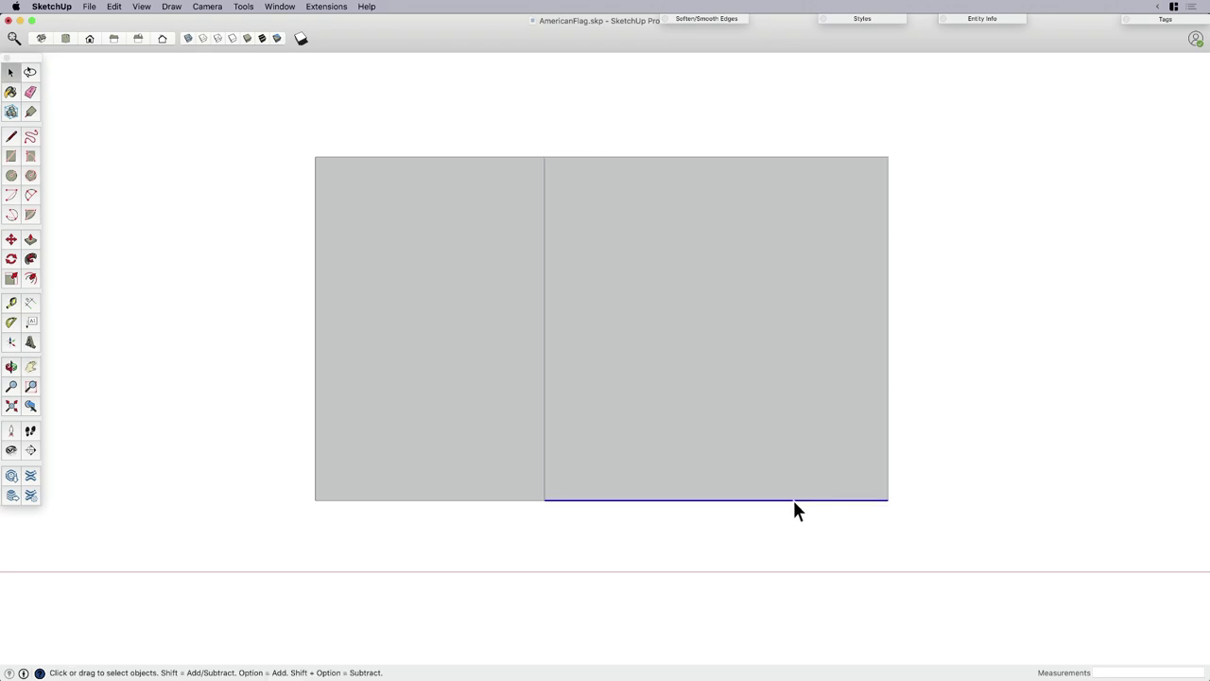
left_click(531, 501, "shift")
left_click(525, 500, "shift")
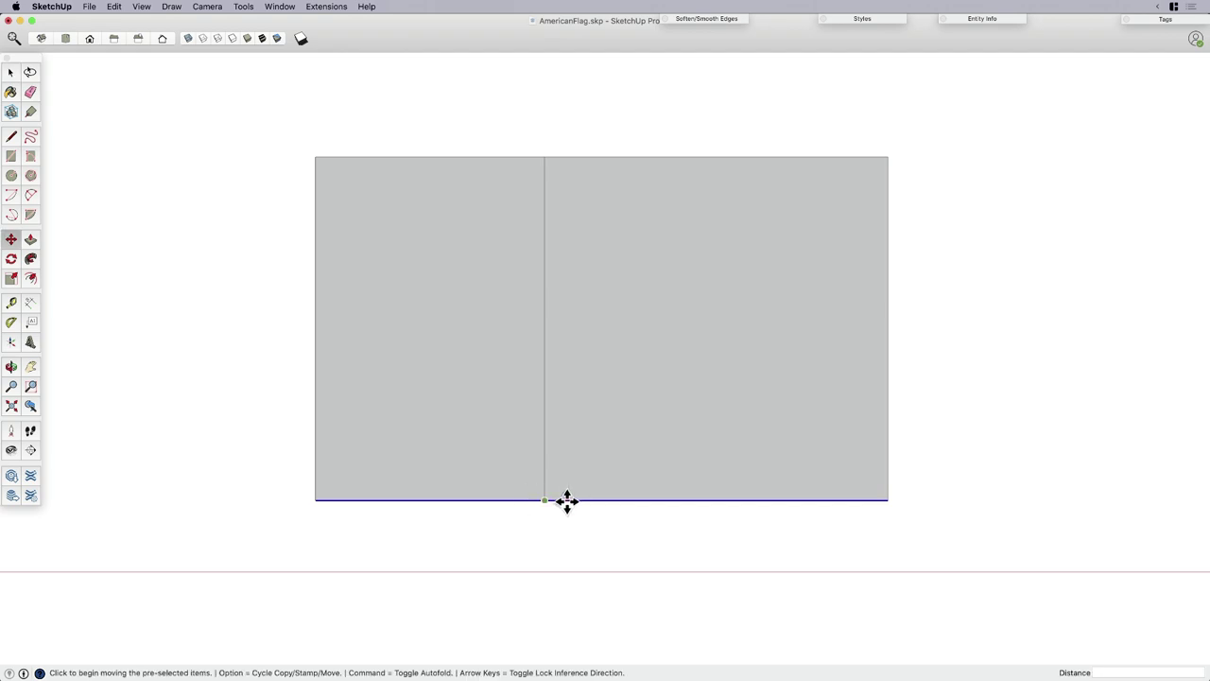
left_click(534, 495, "shift")
left_click(534, 495, "shift")
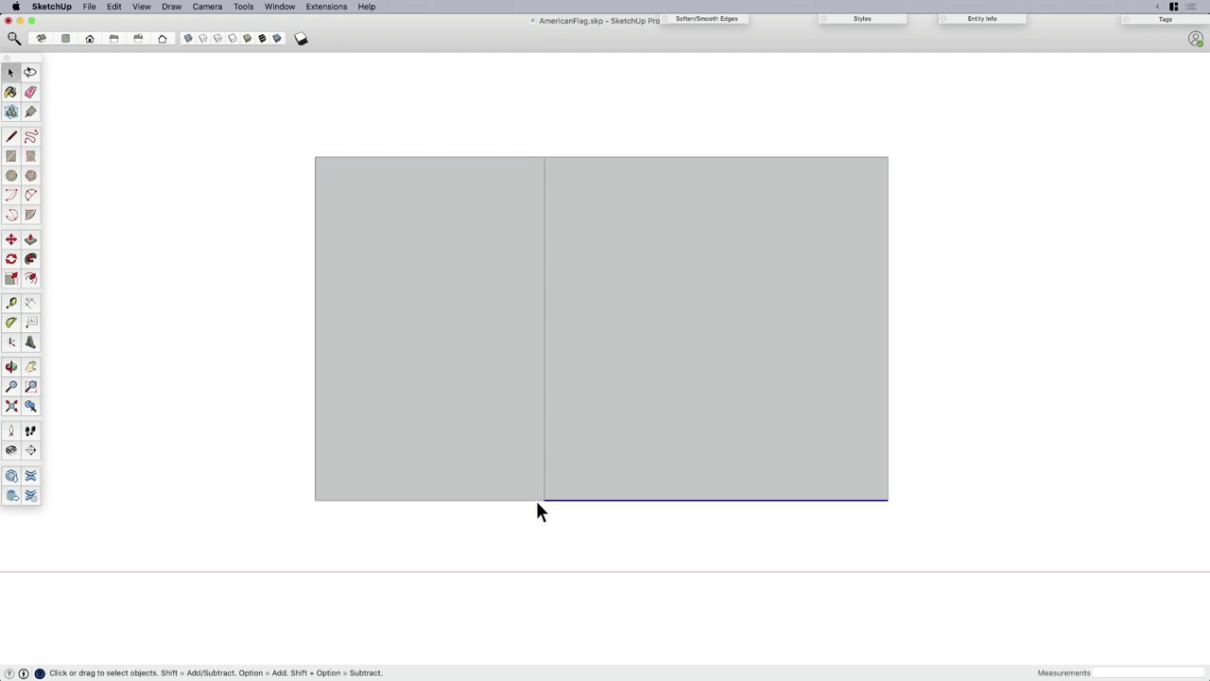
left_click(533, 500, "shift")
Copy the bottom edges up to the top edge, spread as 13 even divisions.
key("m")
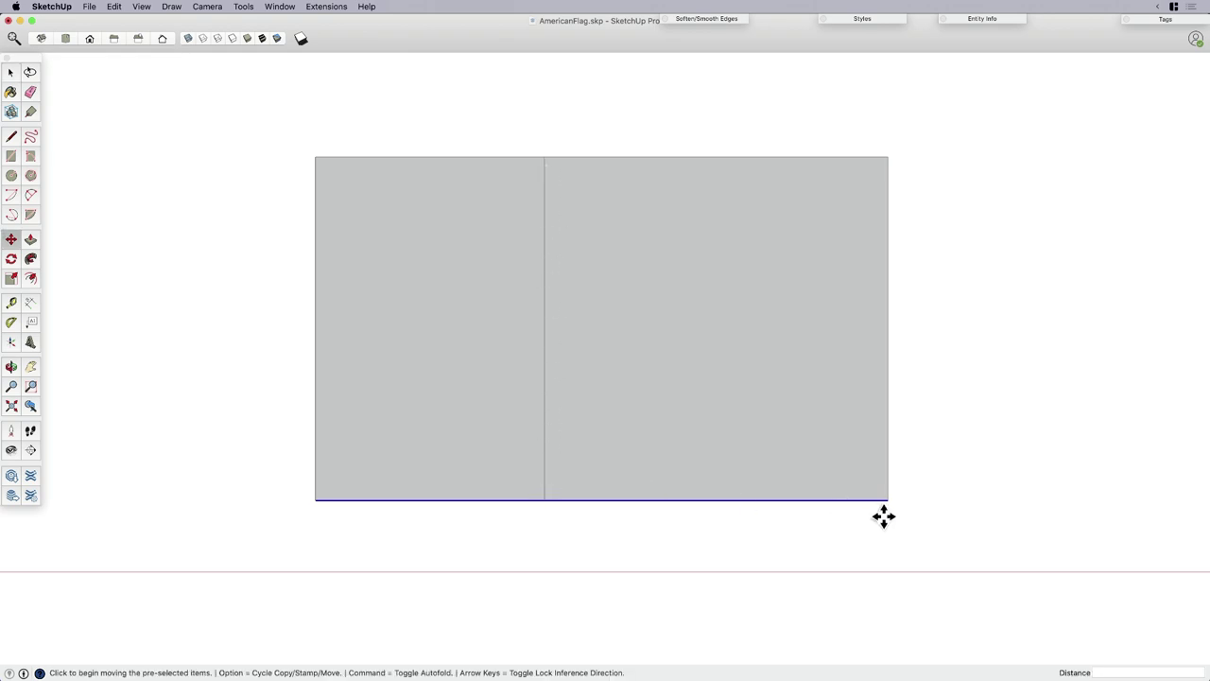
key("alt")
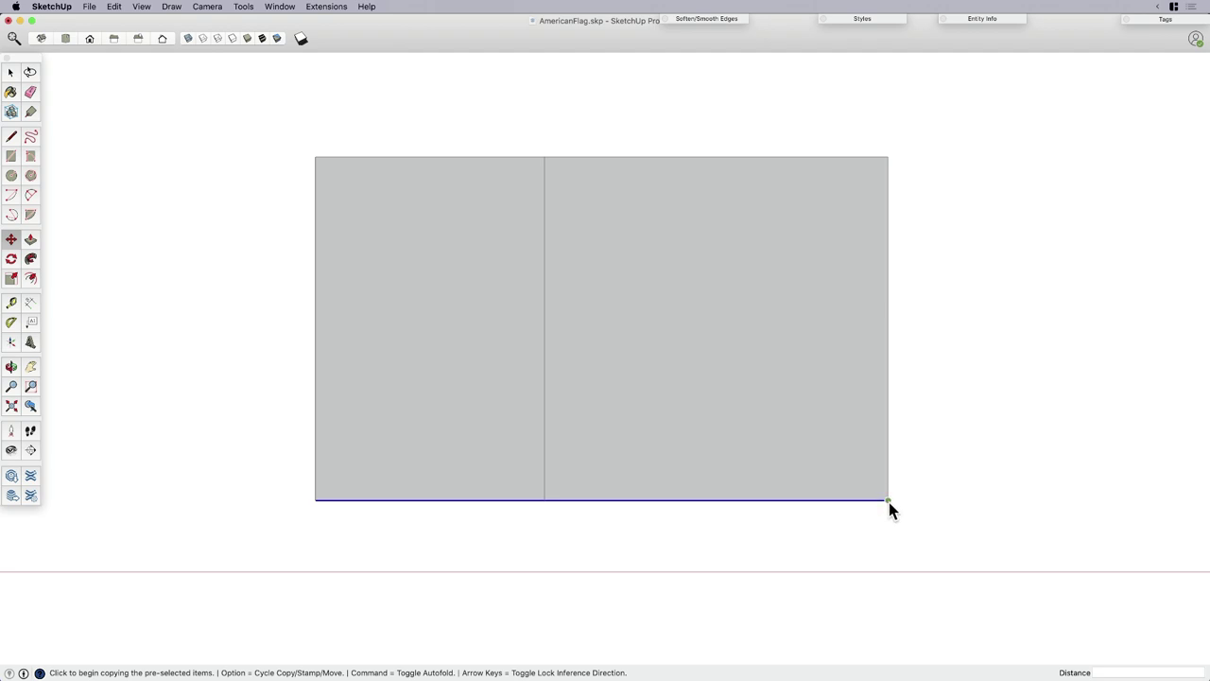
left_click(889, 501)
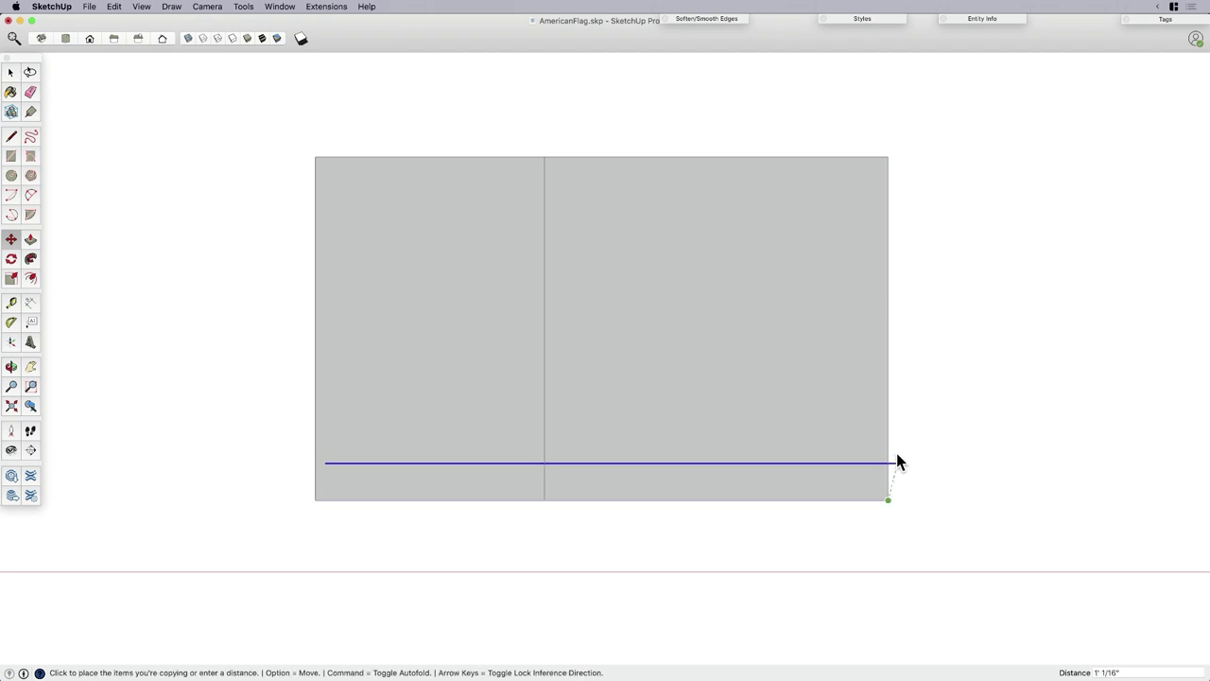
left_click(887, 159)
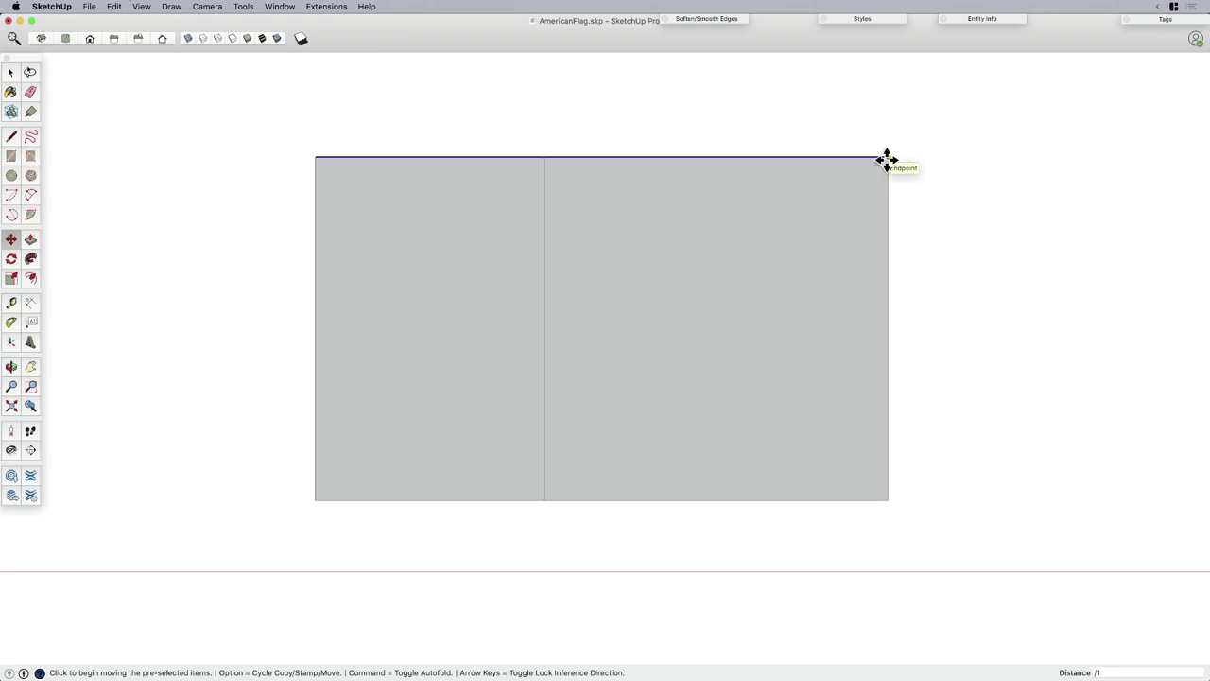
key("Return")
key("space")
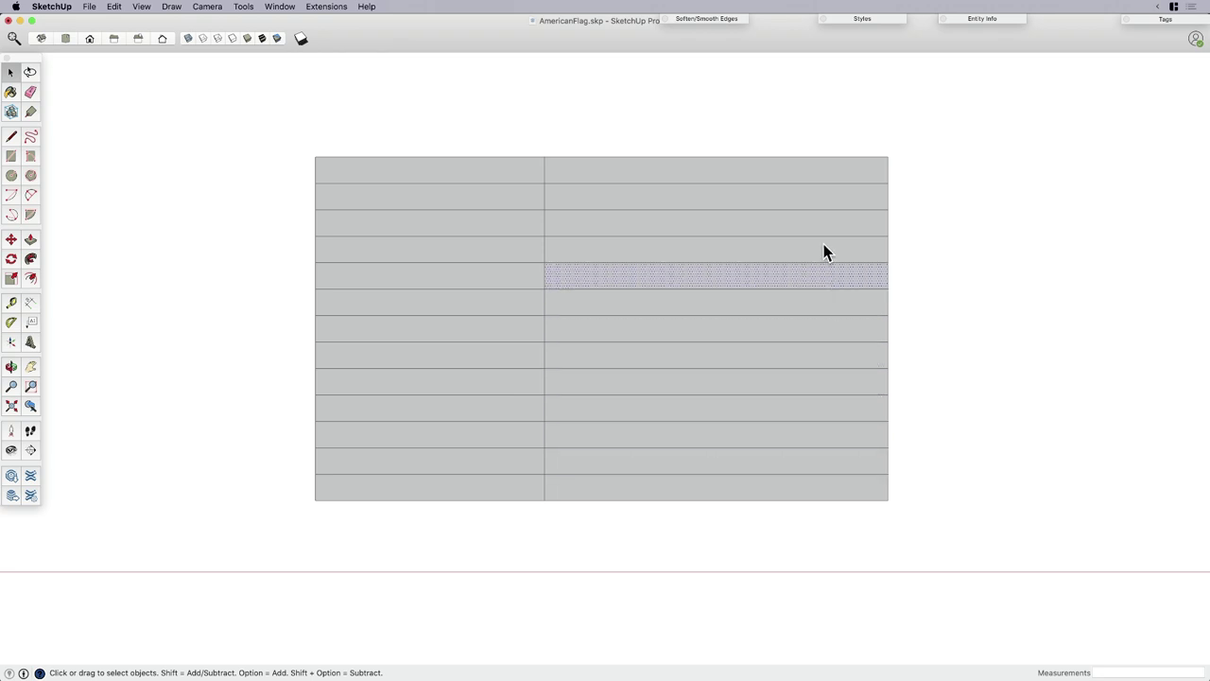
Select the top-right and lower stripes, then clear the selection.
left_click(826, 173)
left_click(580, 491)
left_click(606, 171)
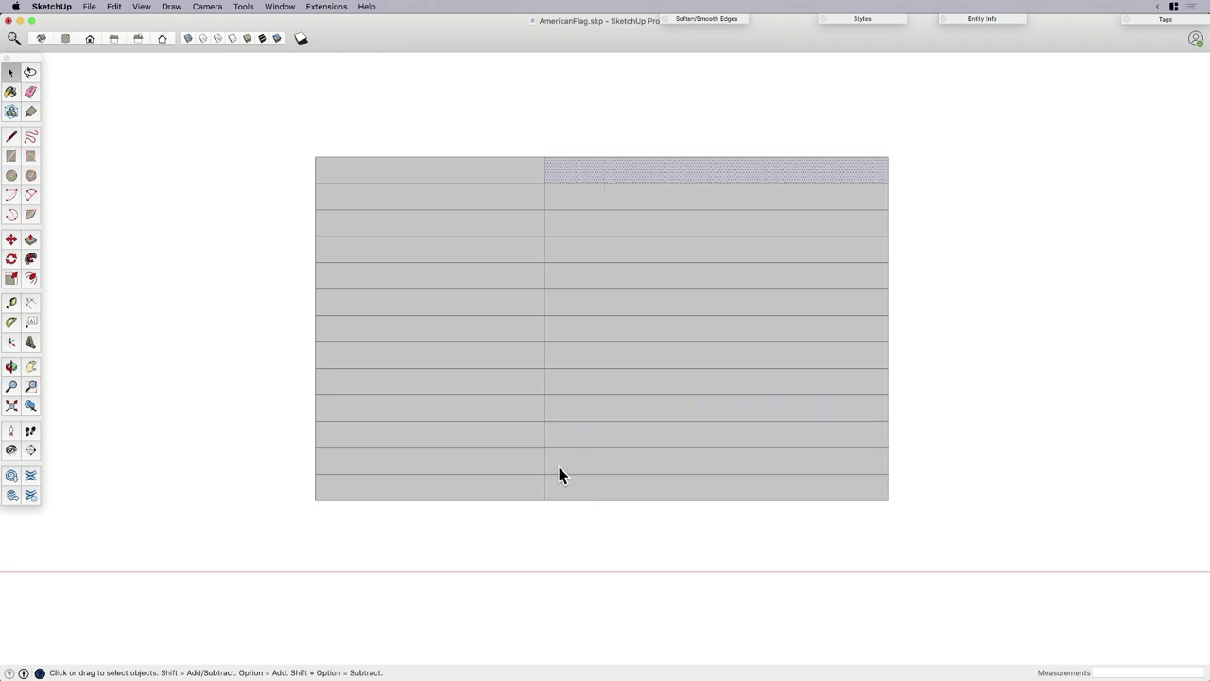
left_click(508, 483)
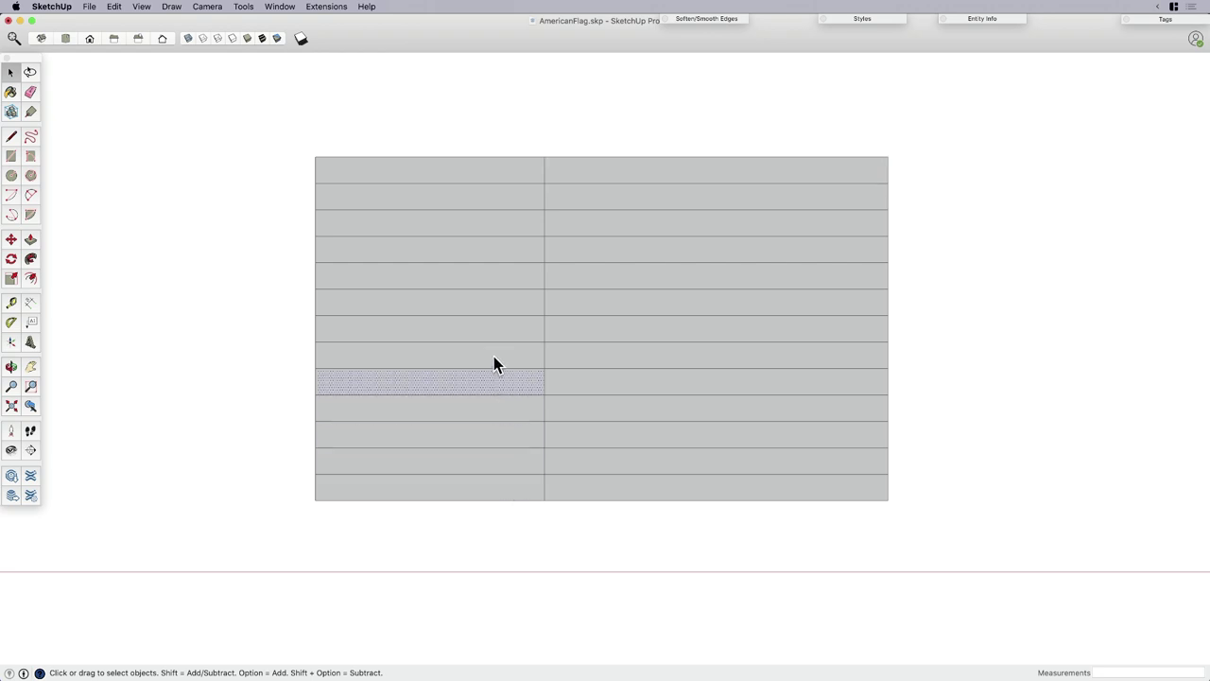
Erase the stripe lines in the upper-left block and the vertical segments in the lower stripes.
key("e")
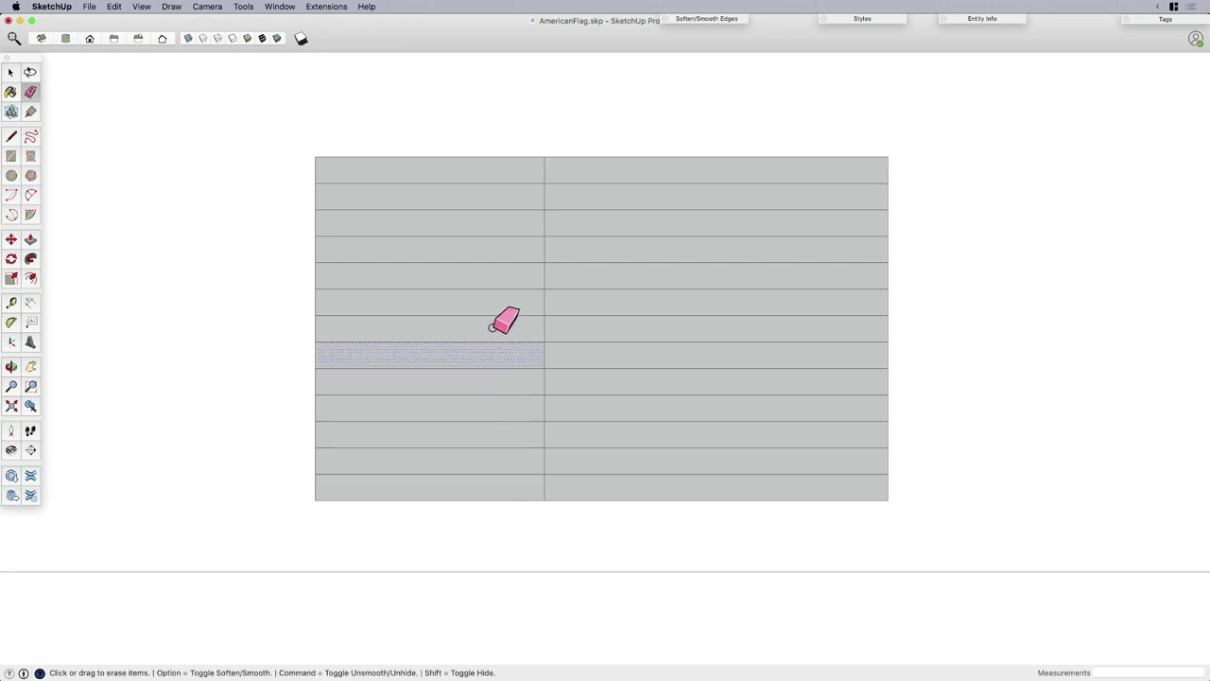
mouse_move(491, 308)
left_mouse_down()
mouse_move(489, 181)
mouse_move(489, 241)
mouse_move(416, 289)
left_mouse_up()
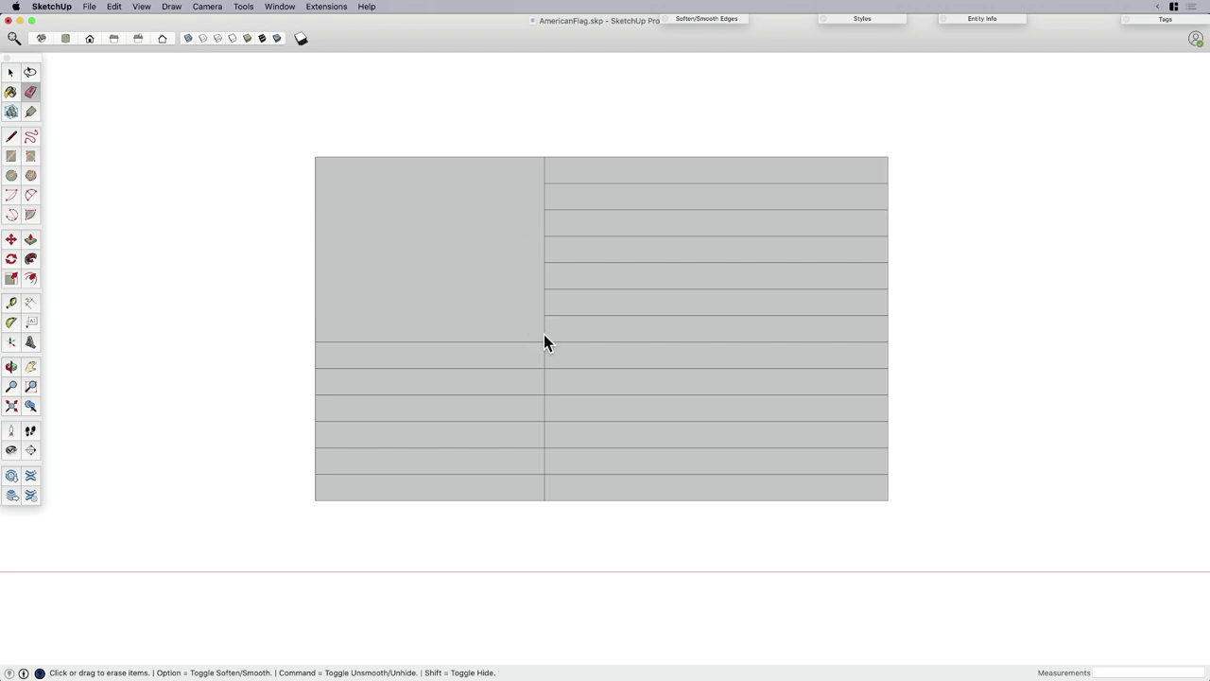
left_click_drag(547, 353, 545, 411)
left_click_drag(548, 494, 602, 502)
Reframe the flag, select the lowest stripe beside the canton, and shift the view right.
key("space")
middle_click_drag(603, 502, 579, 470, "shift")
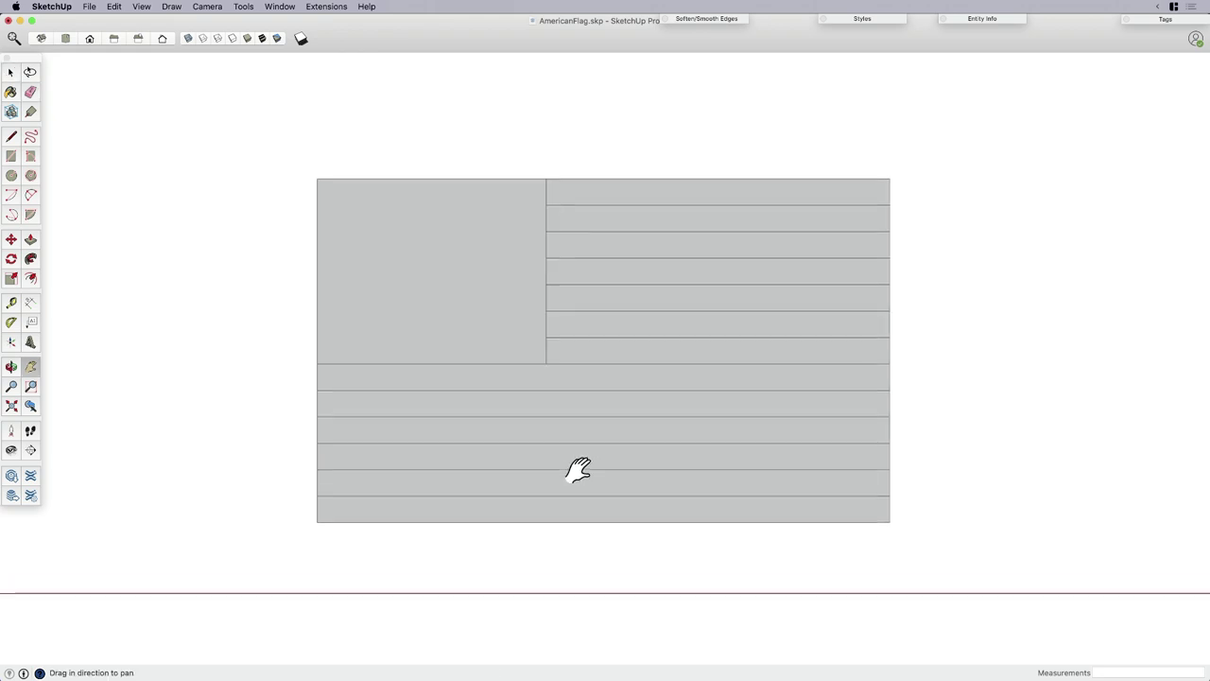
scroll(572, 405, "up", 1)
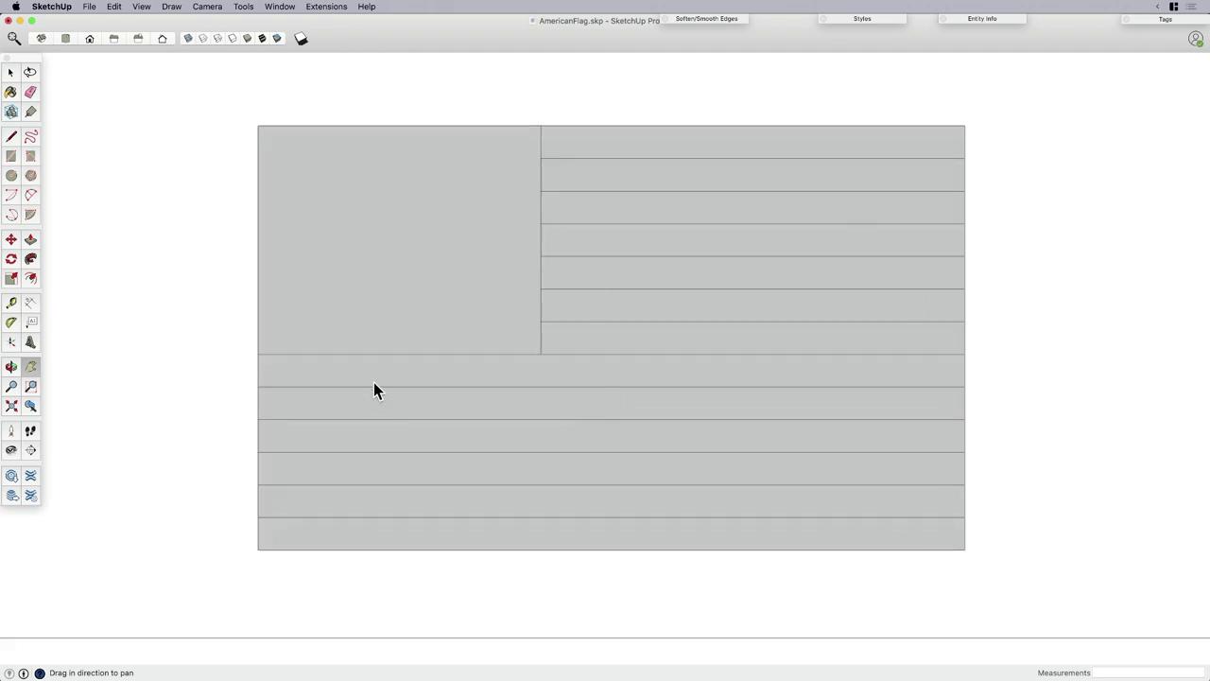
left_click_drag(491, 322, 491, 322)
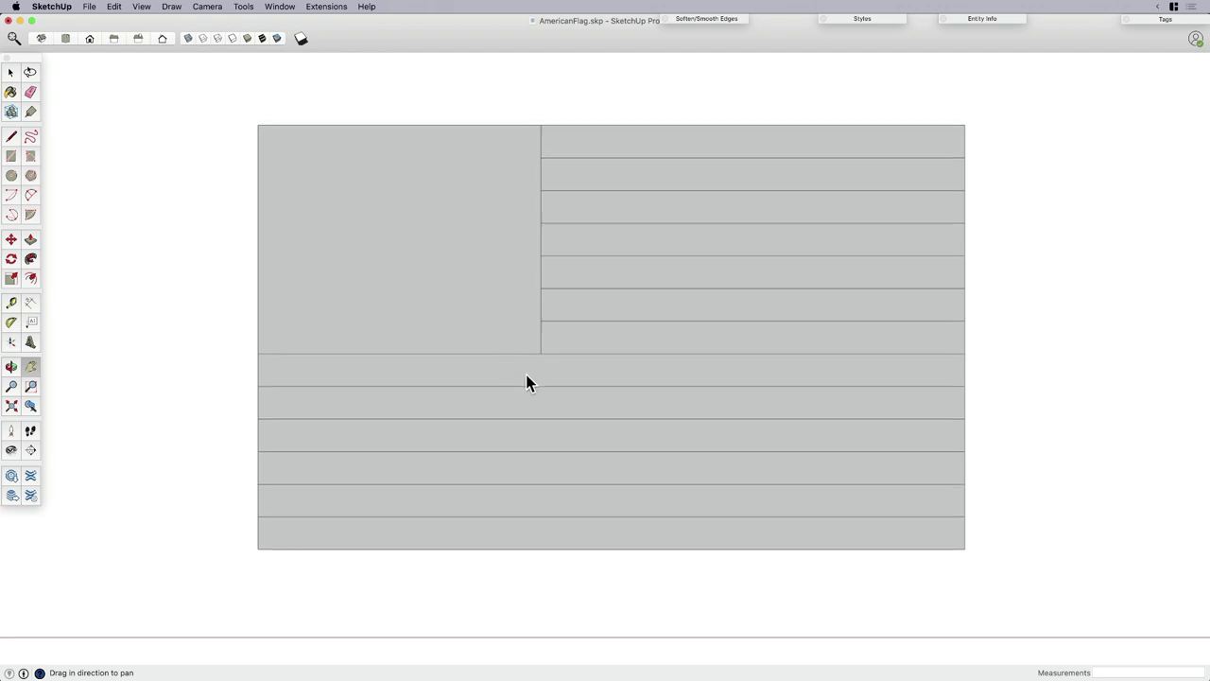
key("space")
left_click(584, 346)
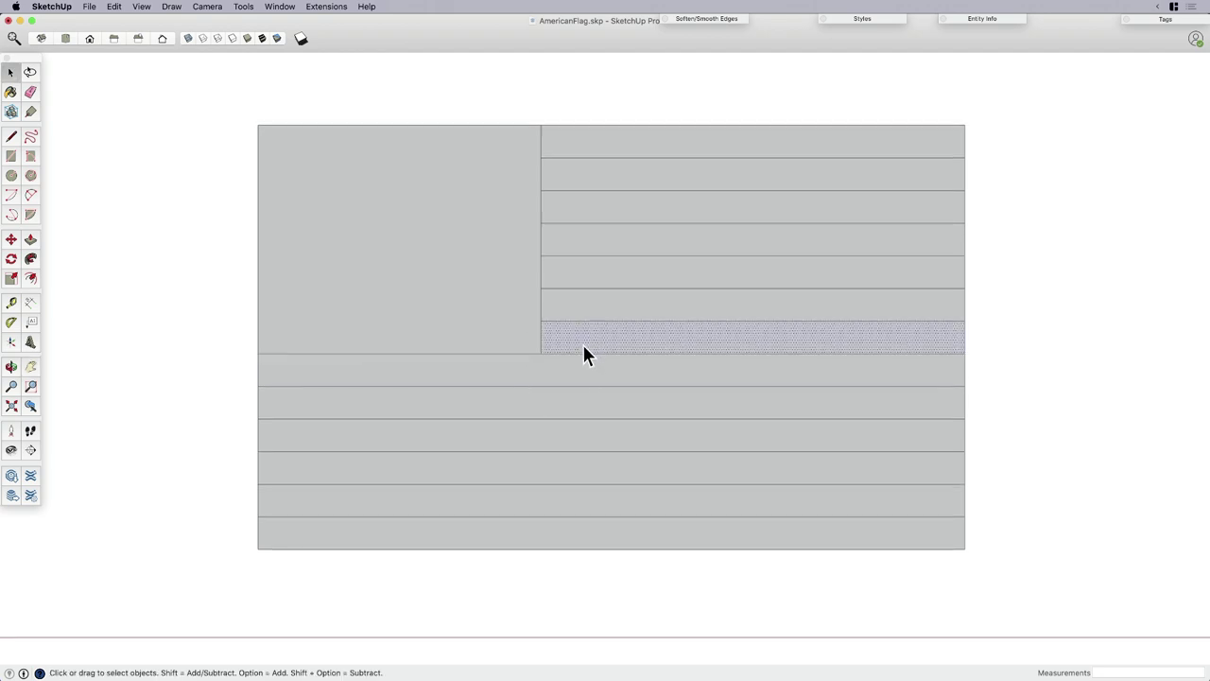
key("h")
key("space")
key("h")
left_click_drag(395, 326, 614, 313)
key("space")
Draw a five-sided pentagon to the left of the flag.
left_click(284, 261)
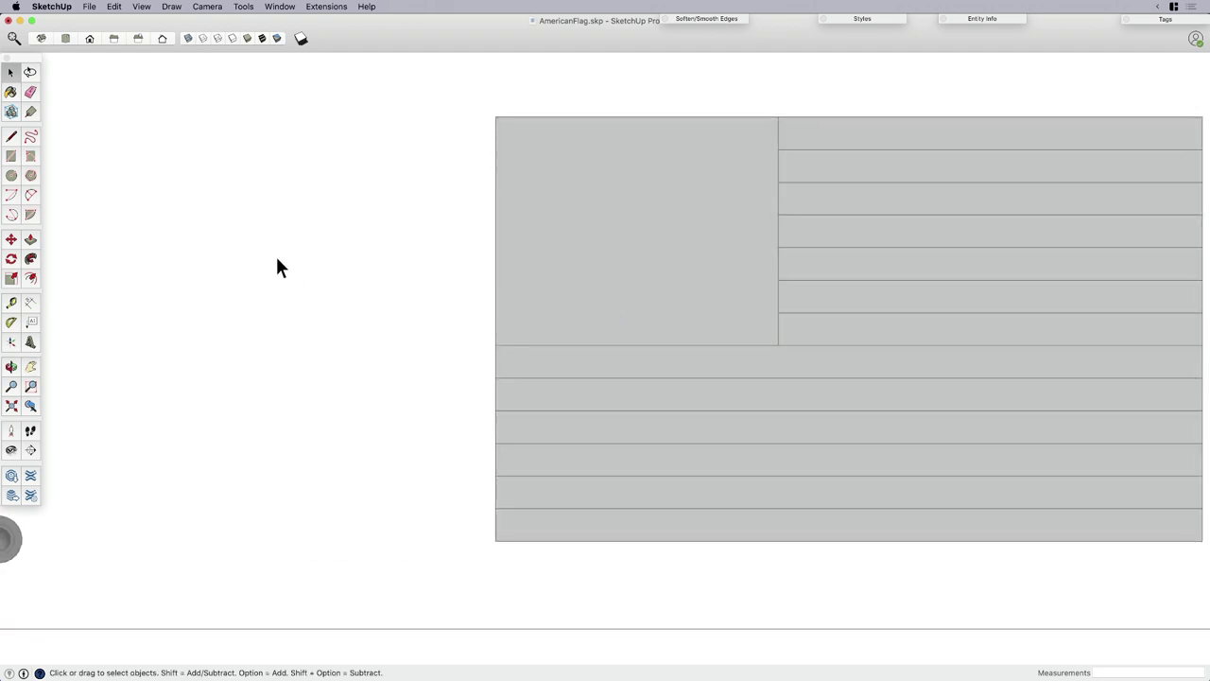
left_click(31, 176)
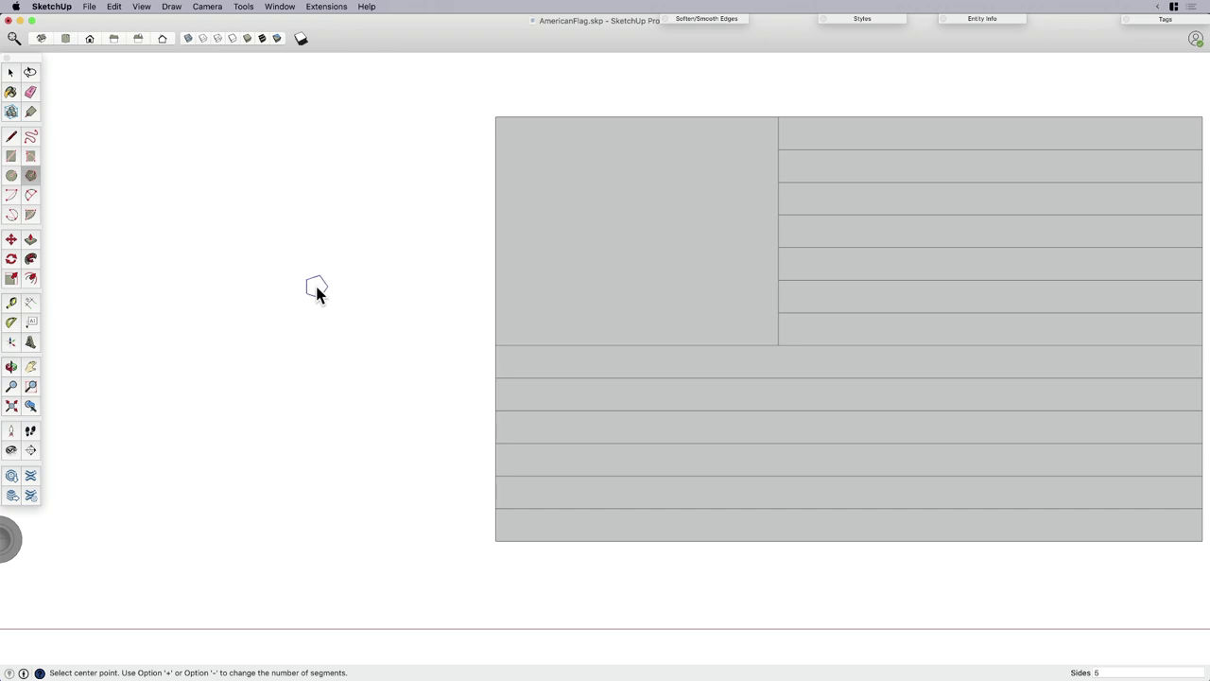
left_click(301, 285)
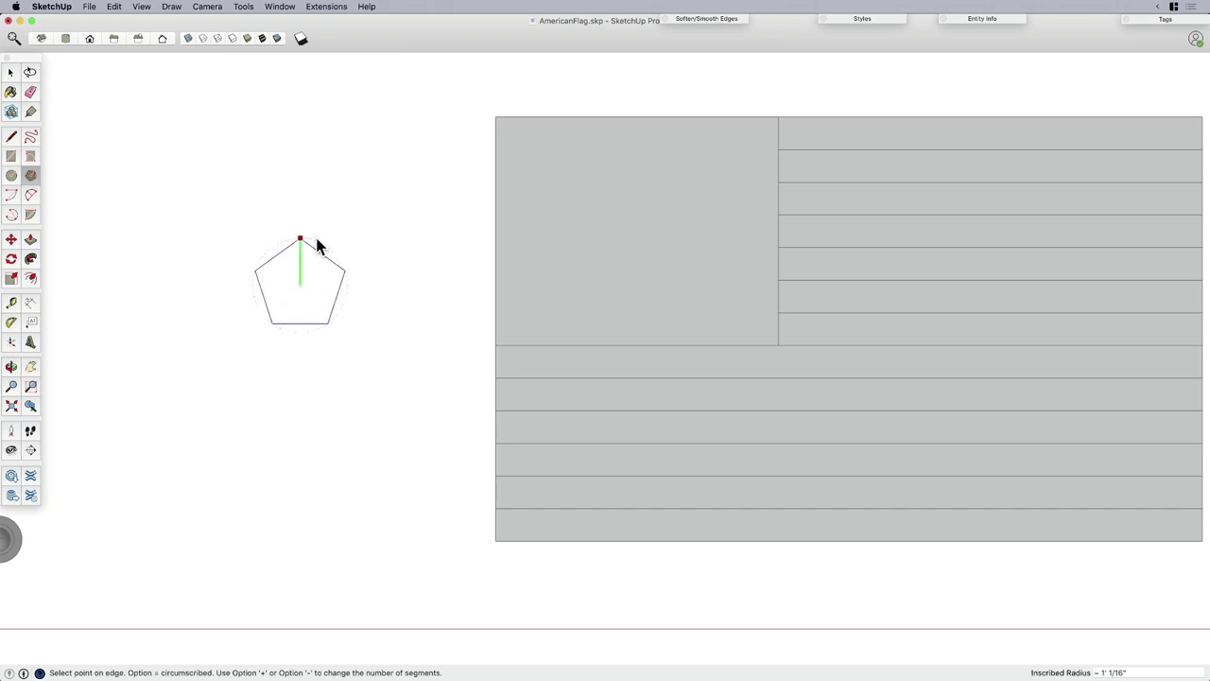
scroll(315, 216, "up", 1)
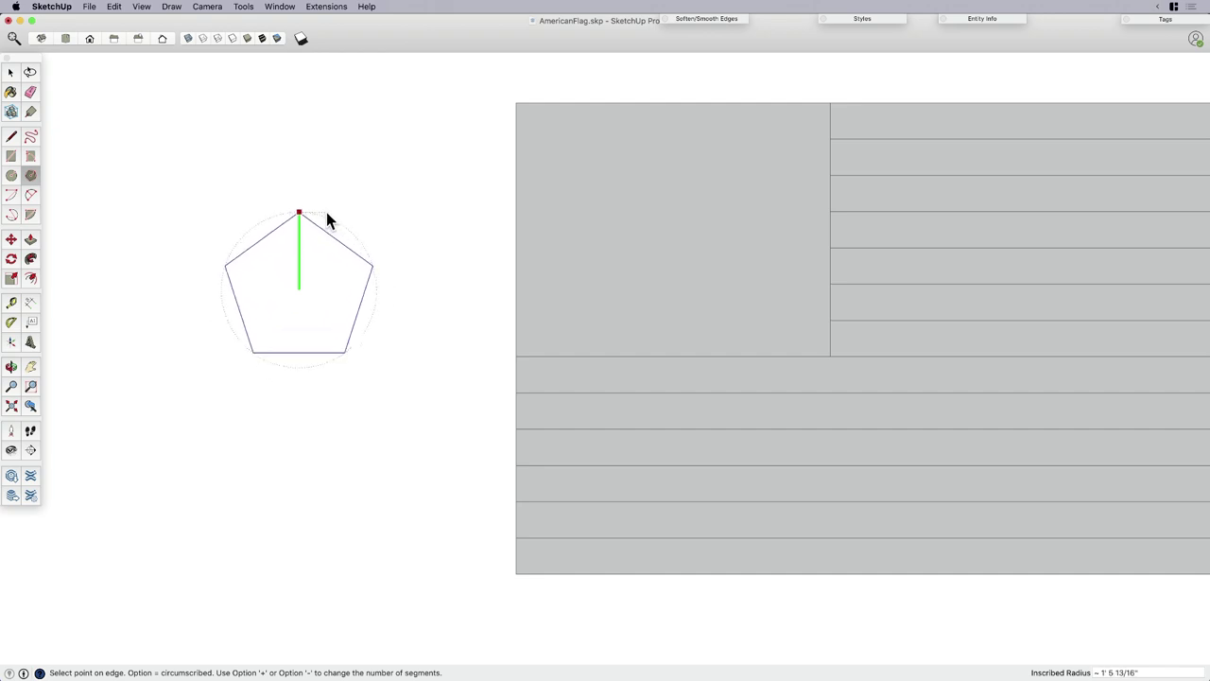
left_click(326, 219)
key("space")
Draw the five diagonals between the pentagon's corners to trace a five-pointed star.
key("l")
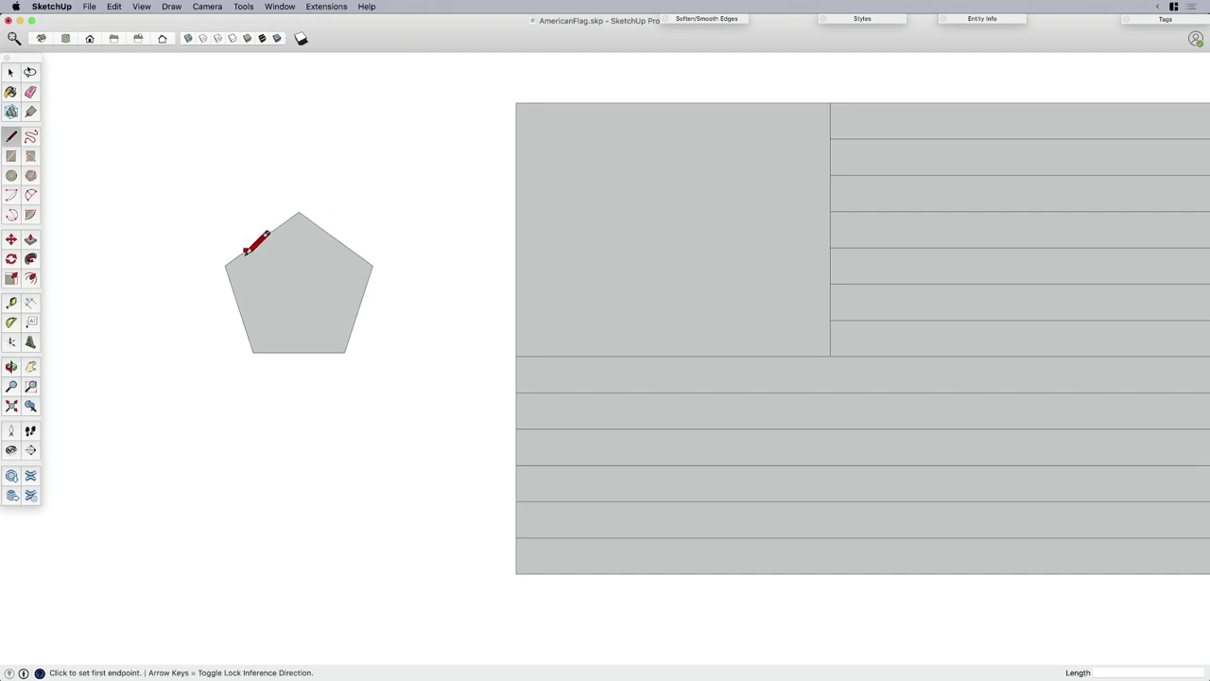
left_click(225, 266)
left_click(373, 265)
left_click(299, 214)
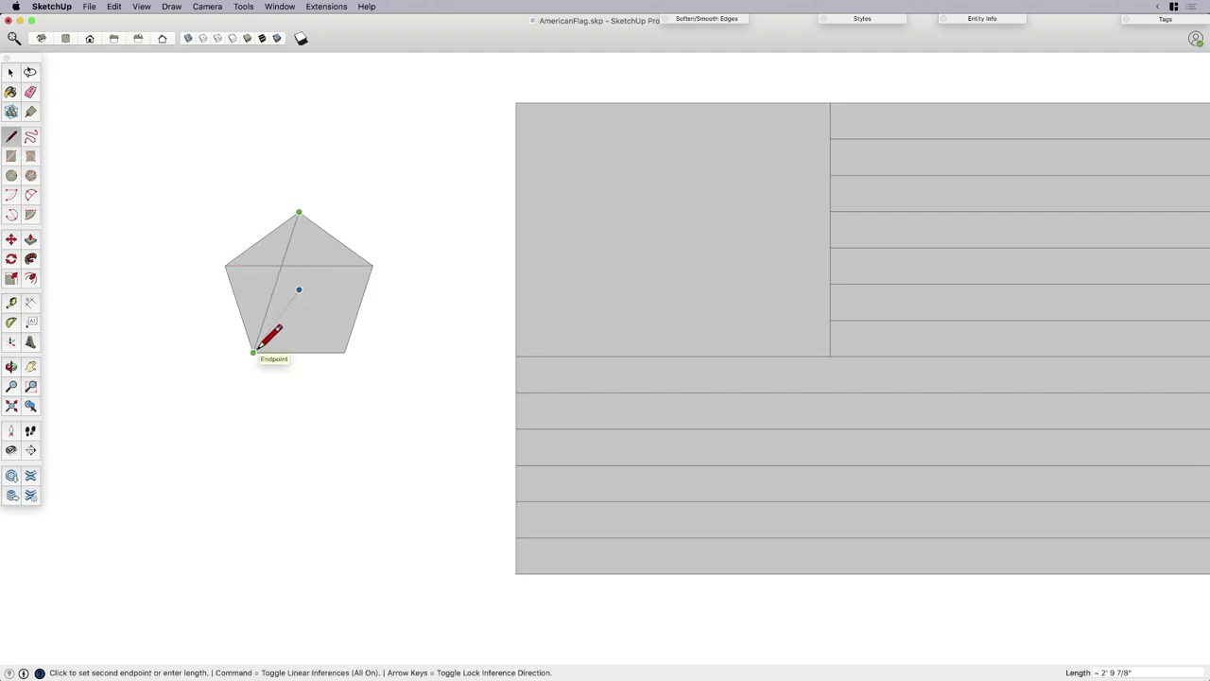
left_click(253, 351)
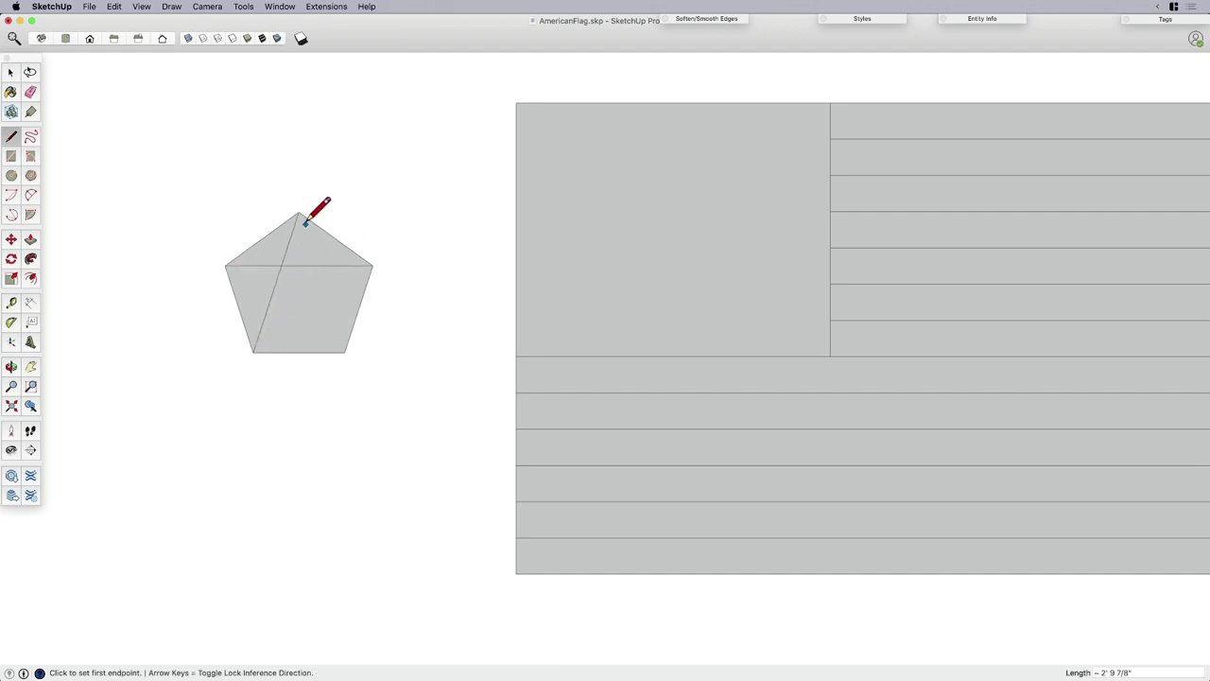
left_click(347, 352)
left_click(253, 351)
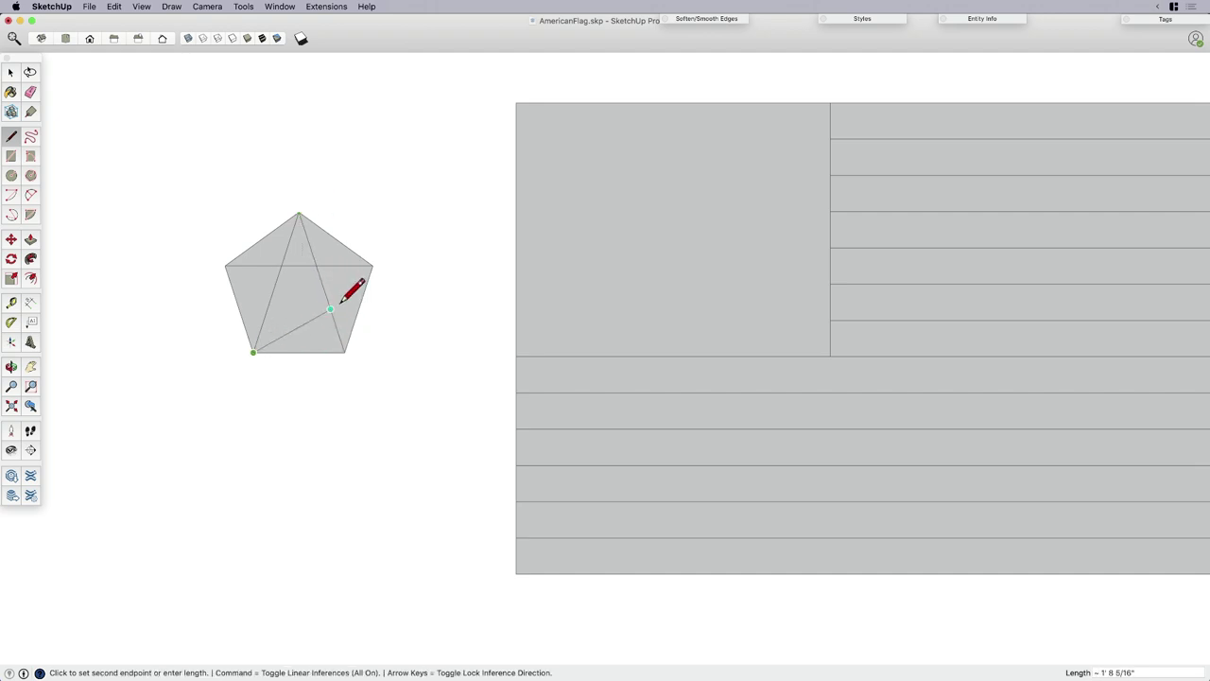
left_click(373, 265)
left_click(225, 267)
left_click(346, 352)
Erase the pentagon's outer edges and inner lines, leaving only the star outline.
key("e")
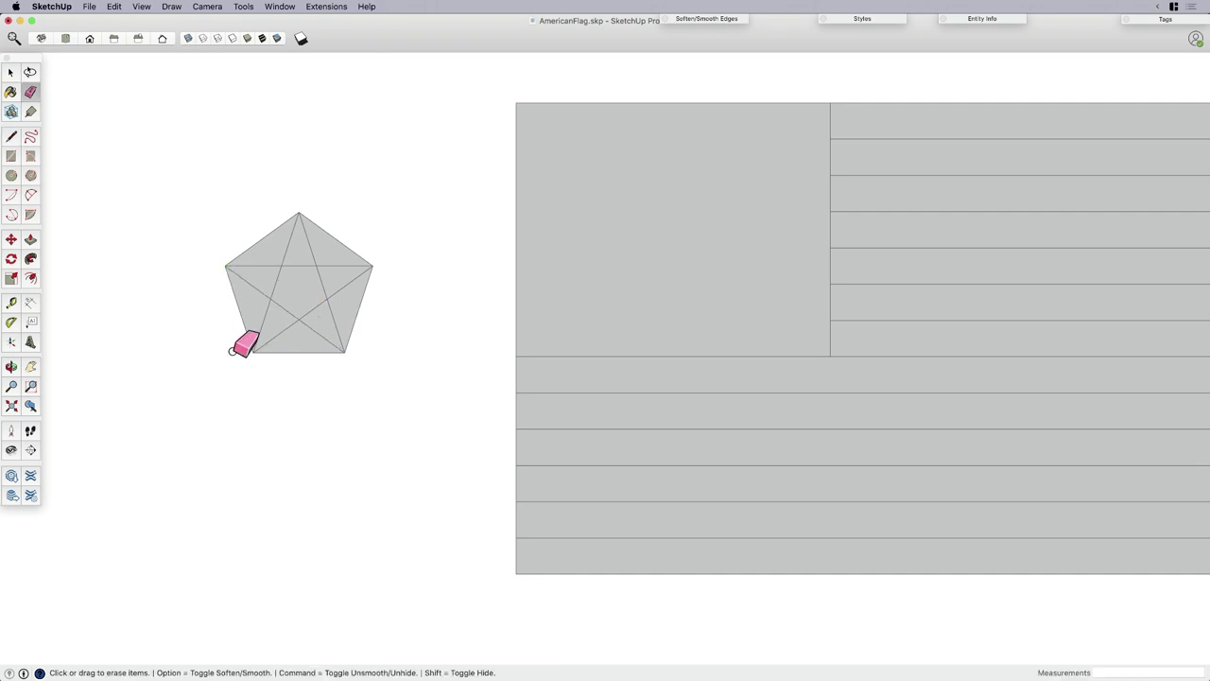
mouse_move(238, 346)
left_mouse_down()
mouse_move(260, 232)
mouse_move(266, 241)
mouse_move(328, 216)
mouse_move(357, 313)
mouse_move(307, 358)
mouse_move(273, 275)
mouse_move(296, 272)
mouse_move(322, 302)
left_mouse_up()
key("space")
scroll(394, 316, "down", 3)
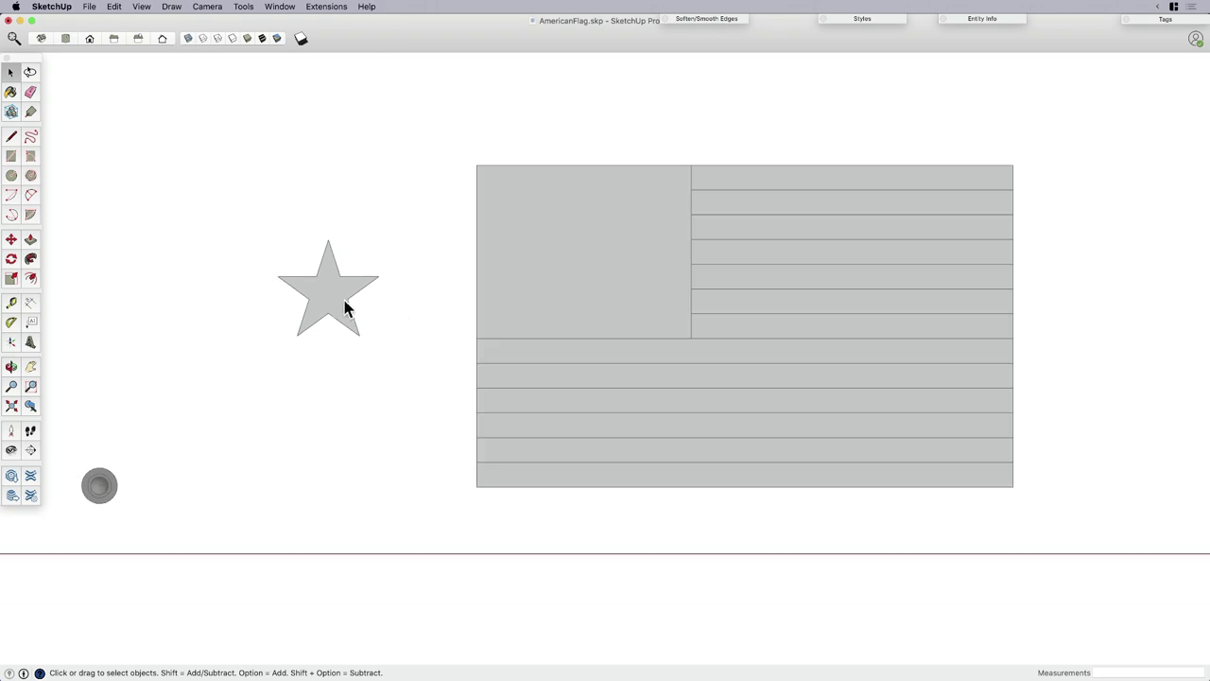
Select the star with its edges and make it a component.
double_click(331, 298)
right_click(330, 297)
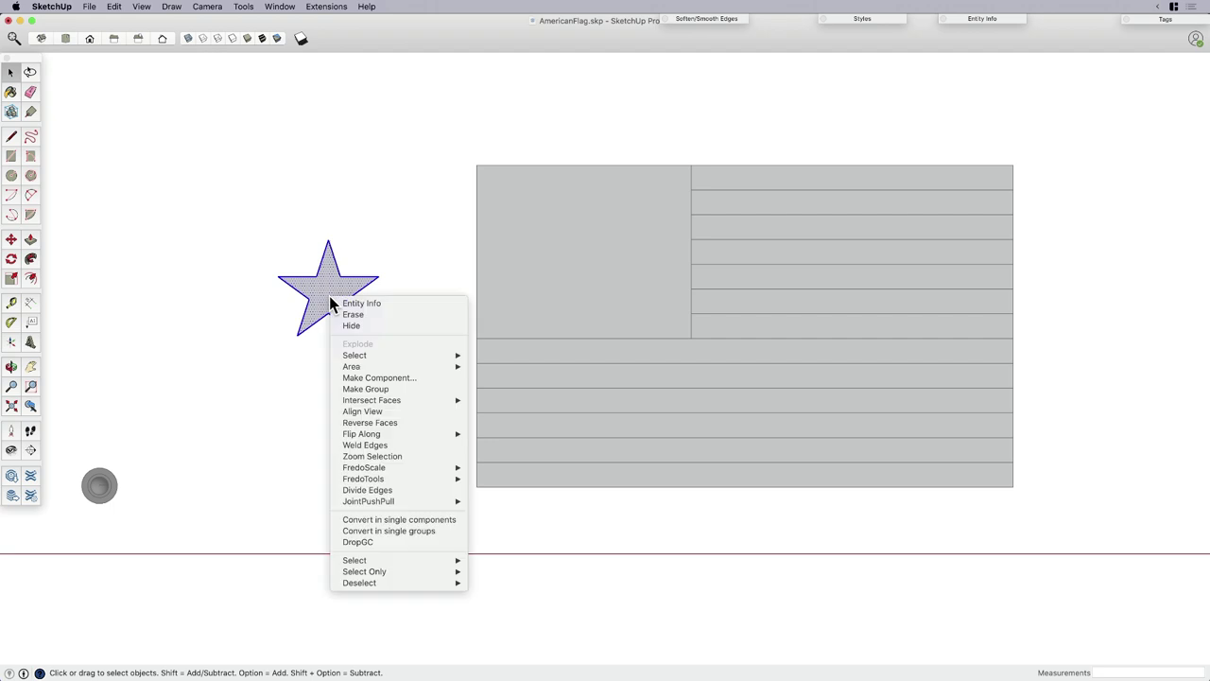
left_click(376, 376)
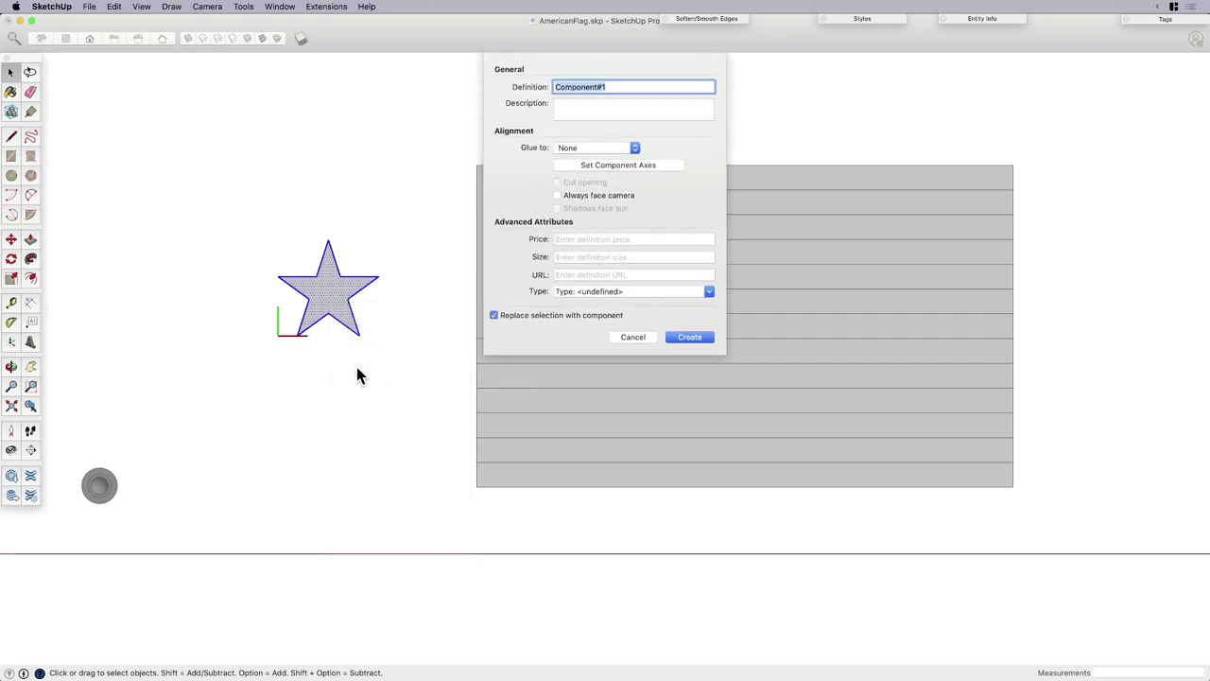
key("Return")
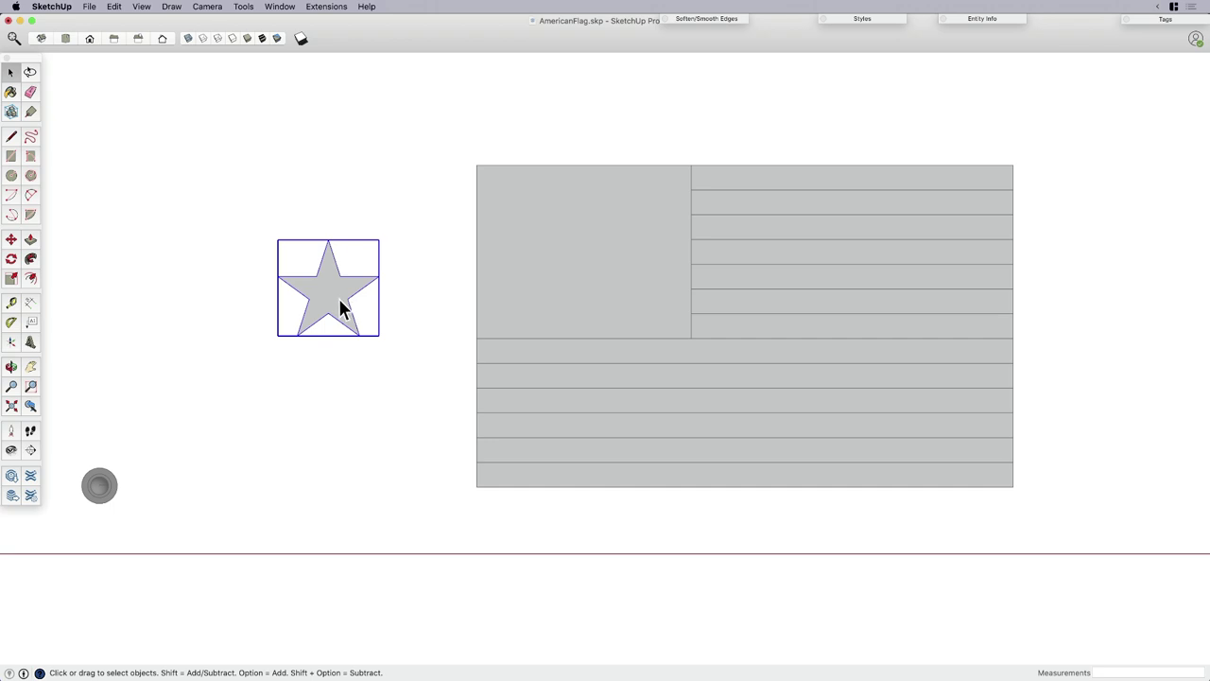
Inside the star component, scale its geometry down uniformly by 0.38.
double_click(338, 298)
key("super+a")
key("s")
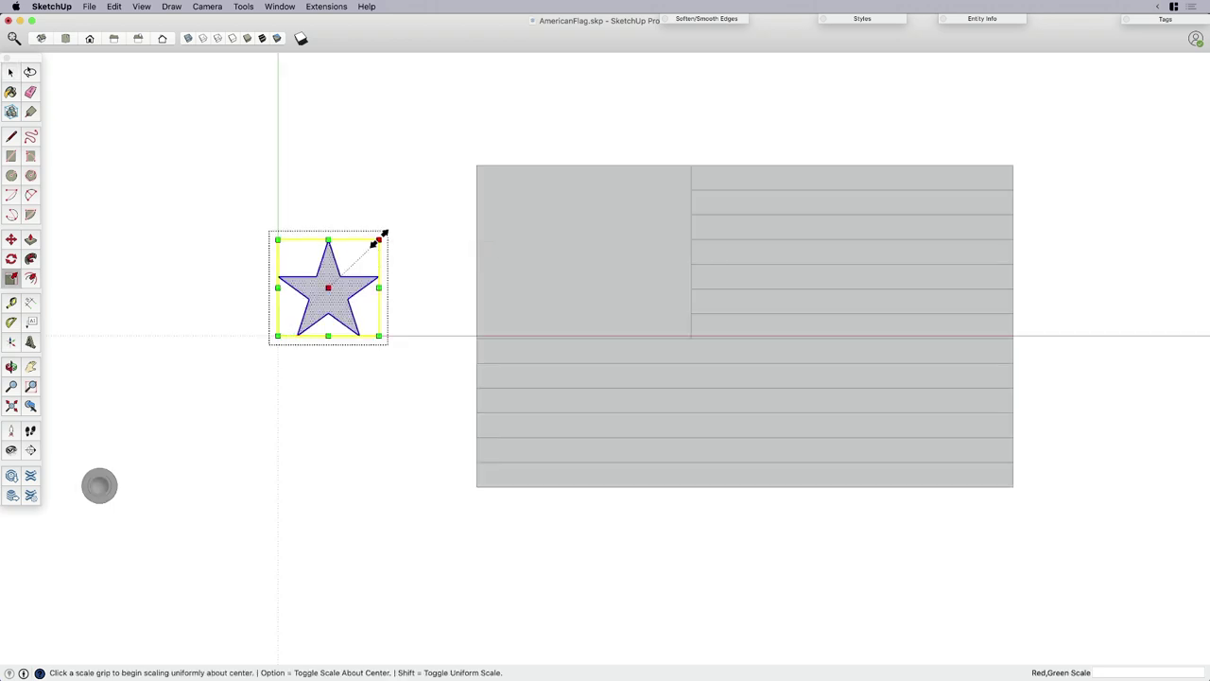
left_click(385, 236)
key("alt")
left_click(345, 248)
key("space")
left_click(361, 301)
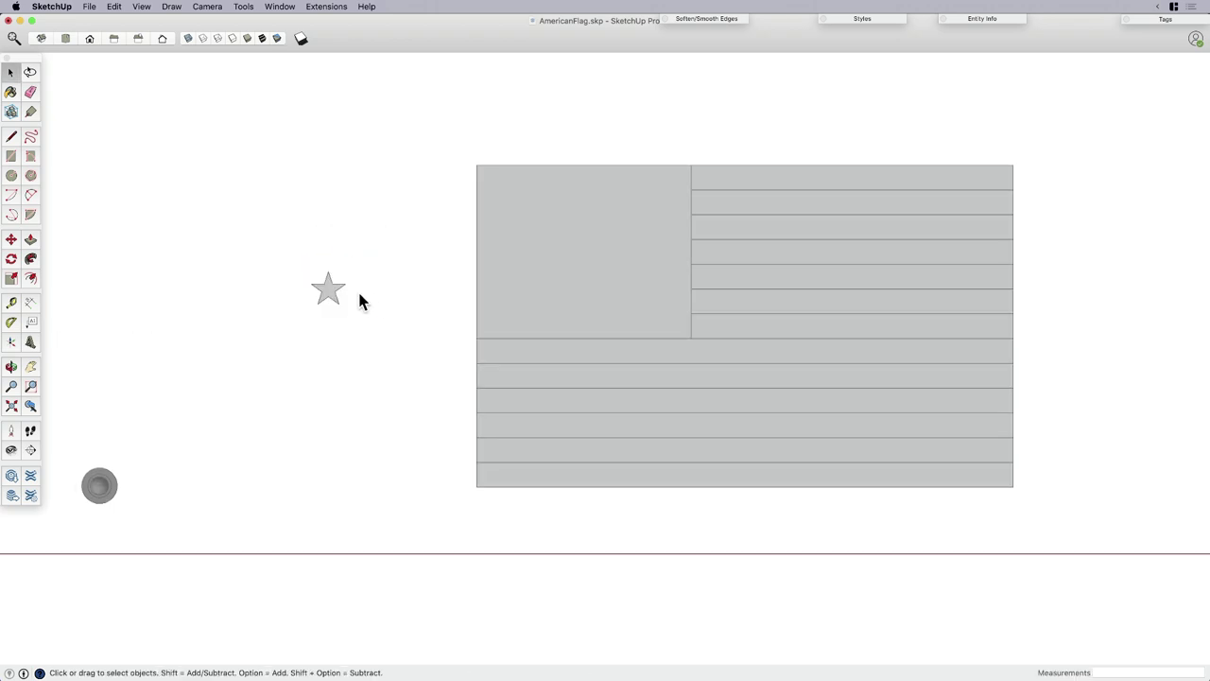
Select the star and move it to a spot lower left.
left_click(328, 293)
scroll(329, 295, "up", 4)
key("m")
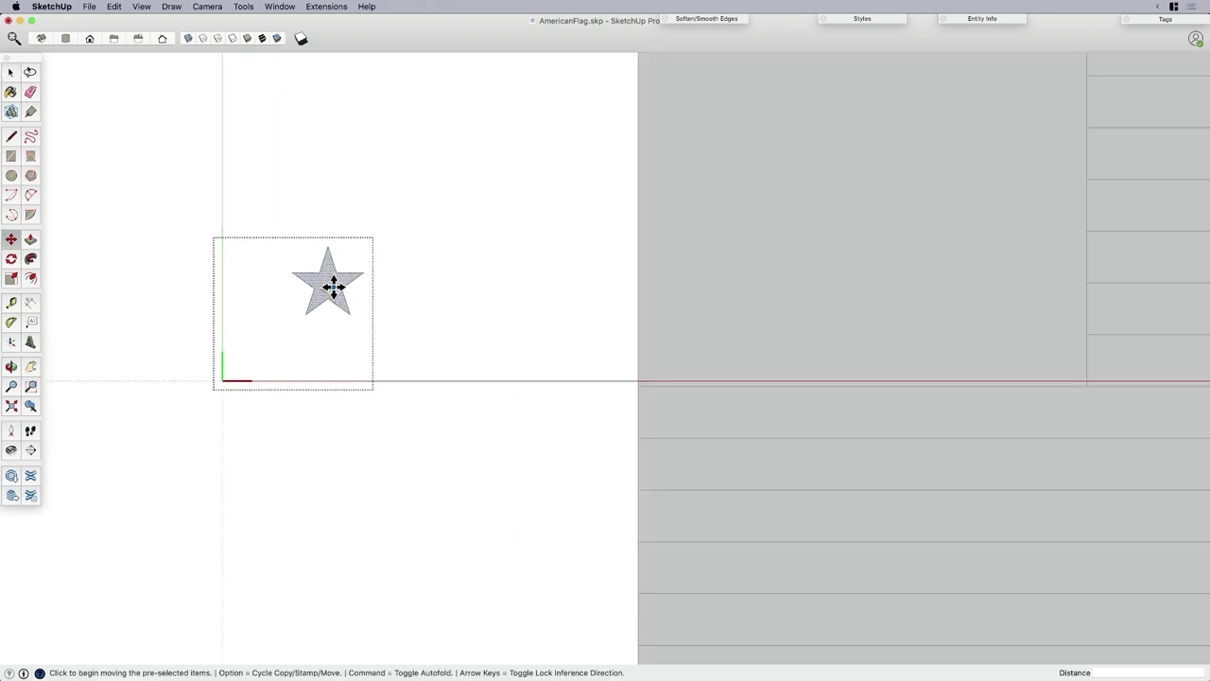
left_click(330, 291)
left_click(230, 379)
key("space")
Move the star to the canton's top-left corner and pan to the canton.
left_click(237, 383)
scroll(238, 384, "down", 3)
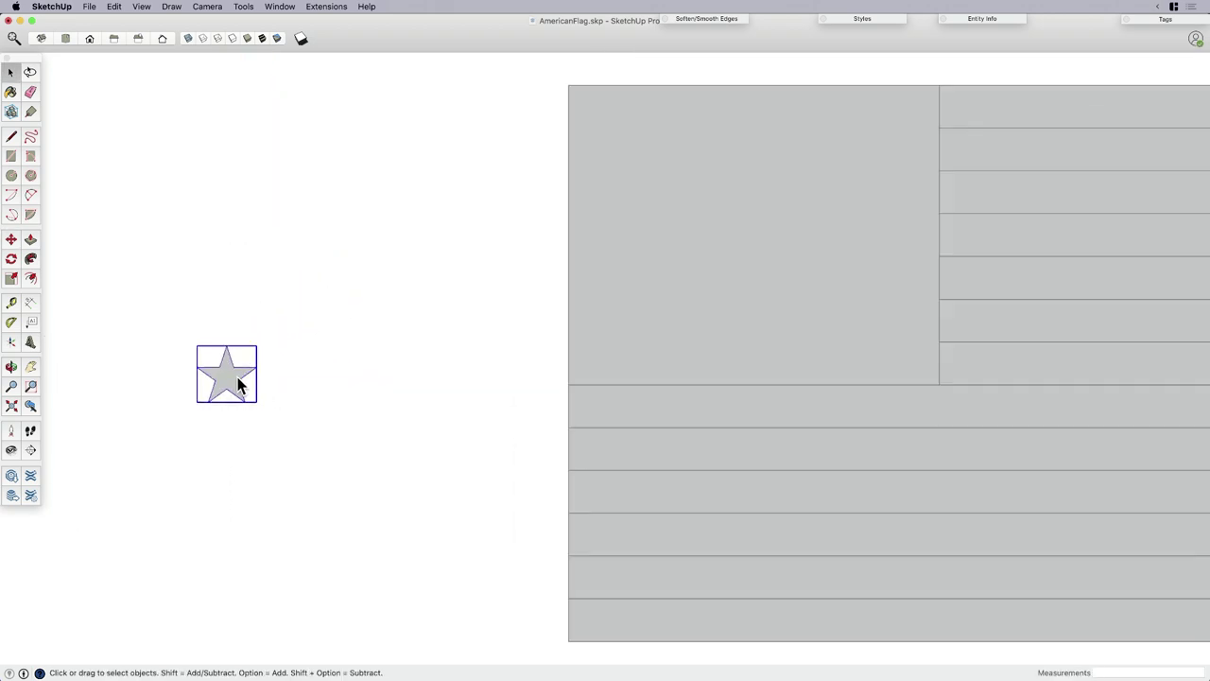
key("m")
scroll(245, 402, "down", 2)
left_click(248, 402)
scroll(478, 244, "up", 2)
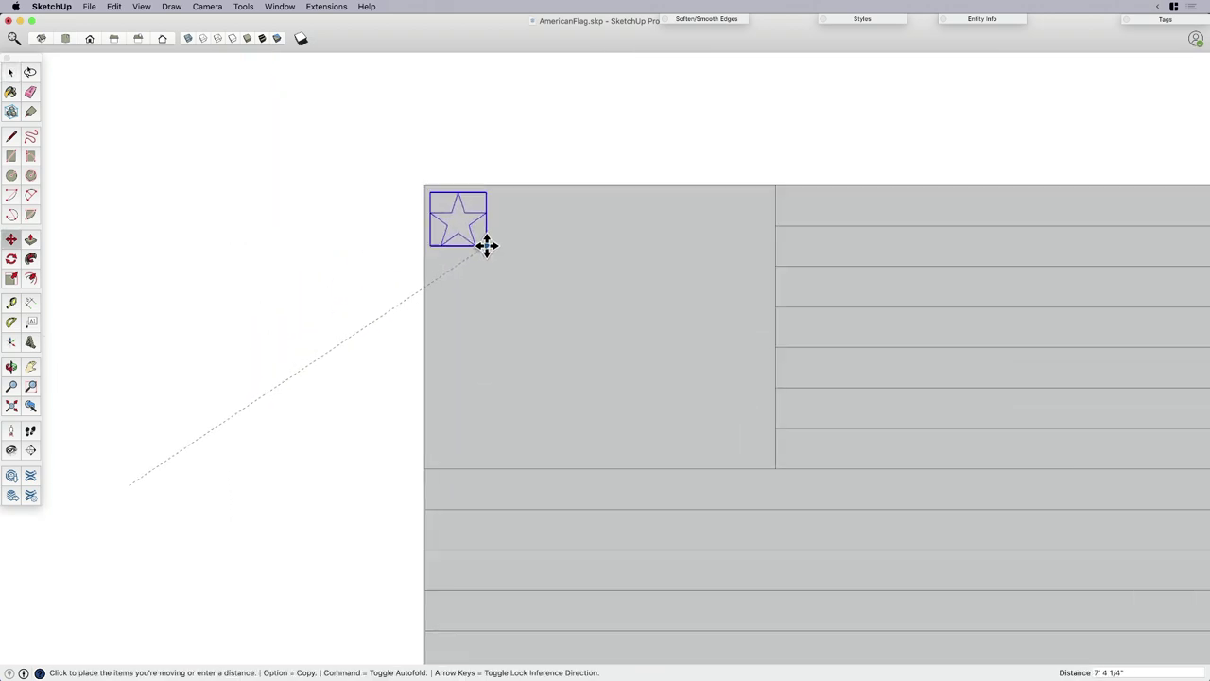
left_click(489, 245)
key("space")
scroll(530, 235, "up", 2)
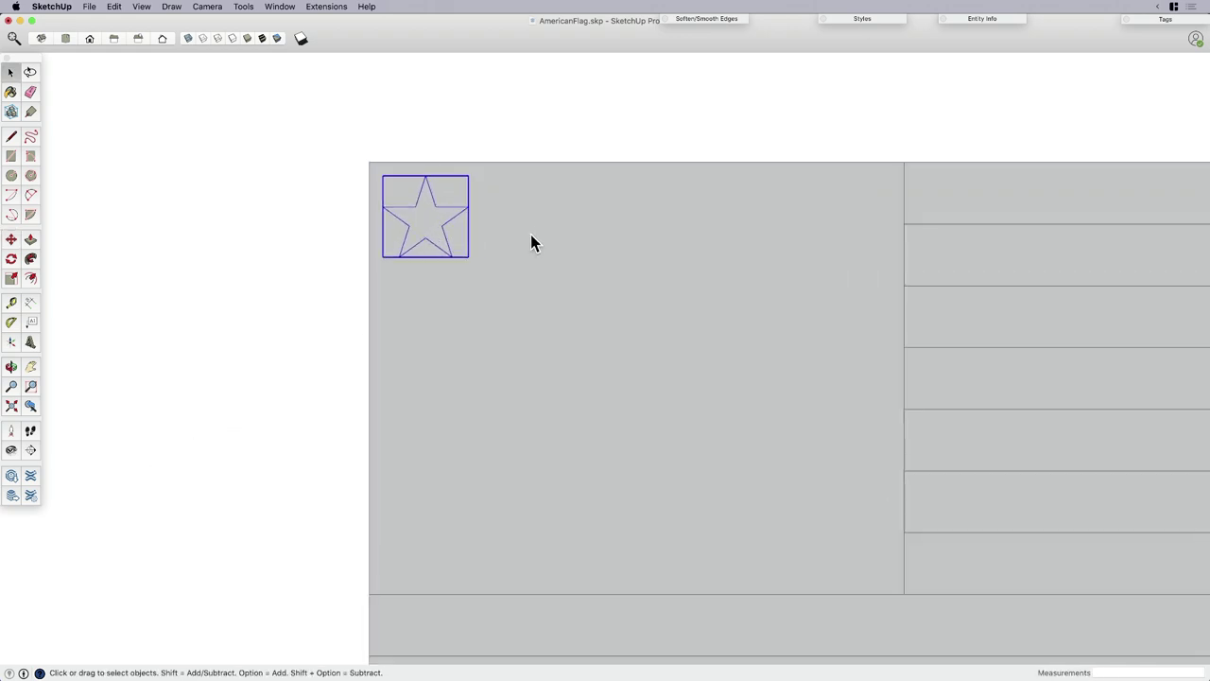
scroll(530, 234, "down", 1)
middle_click_drag(535, 284, 497, 270, "shift")
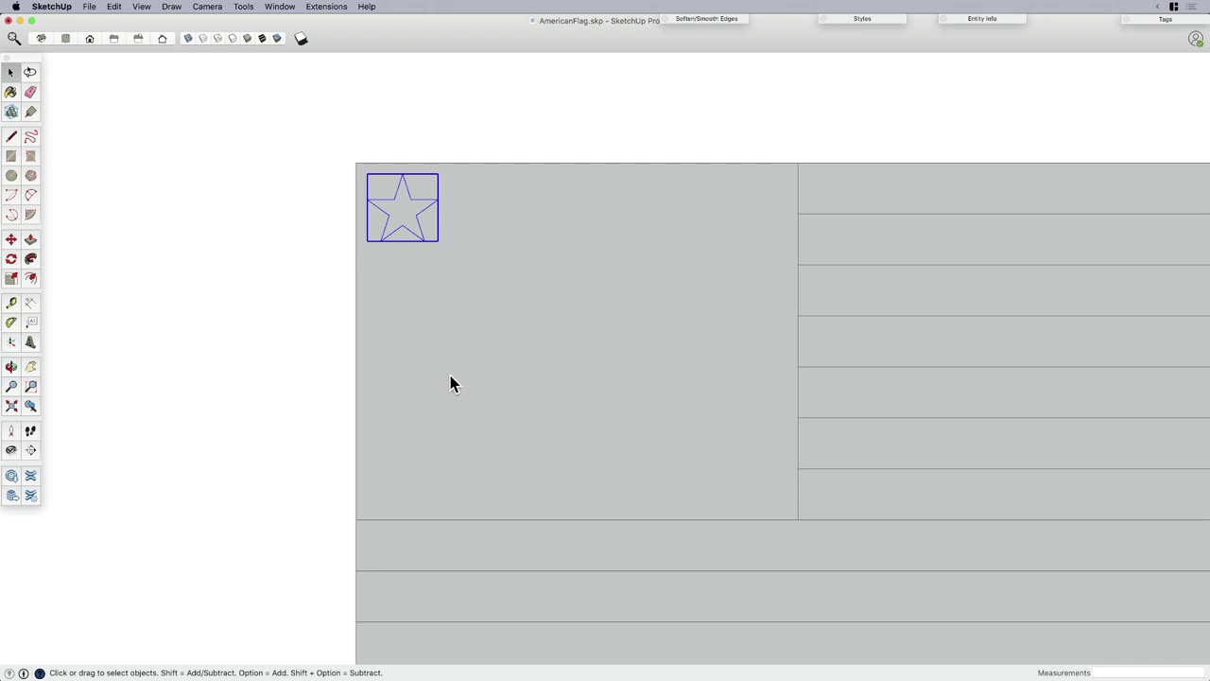
Scale the star component down further by dragging a corner grip, then exit editing.
double_click(399, 223)
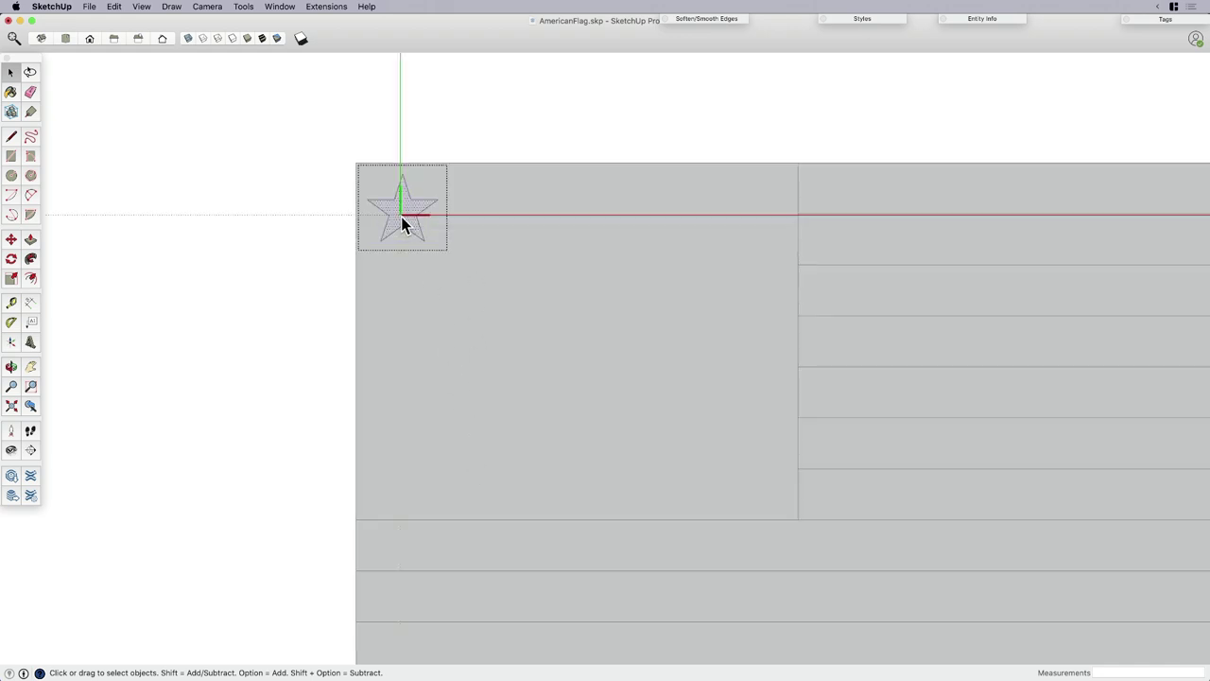
key("s")
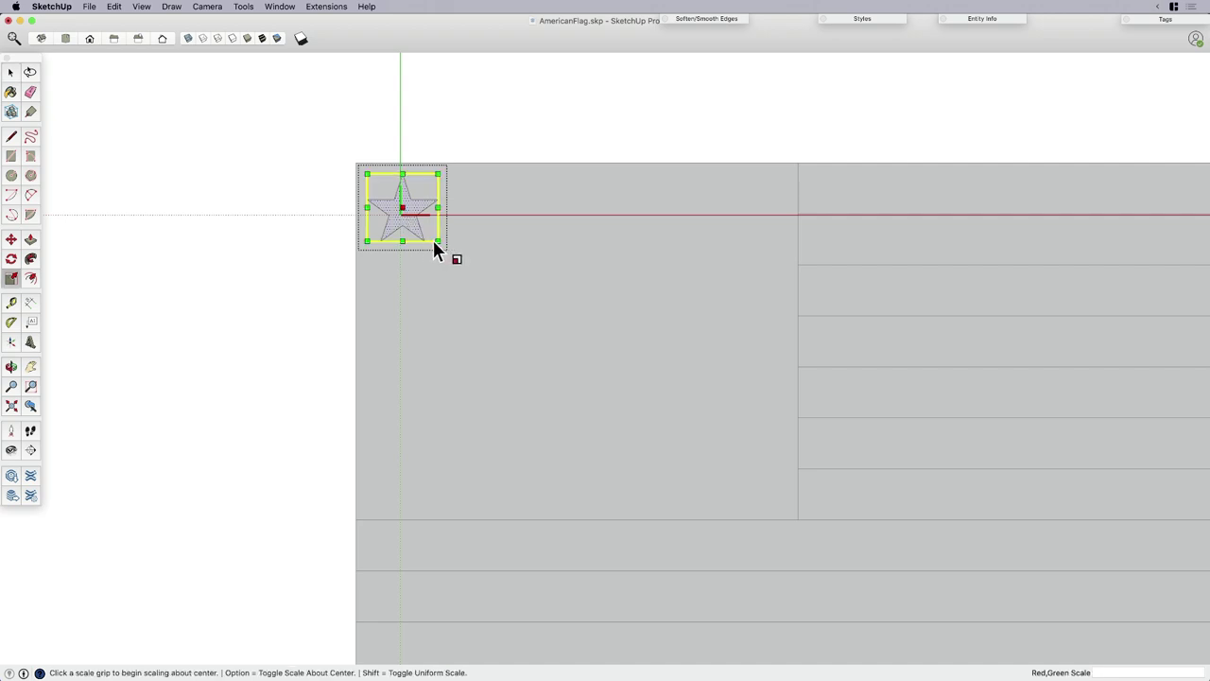
left_click(441, 242)
left_click(428, 237)
key("space")
left_click(365, 236)
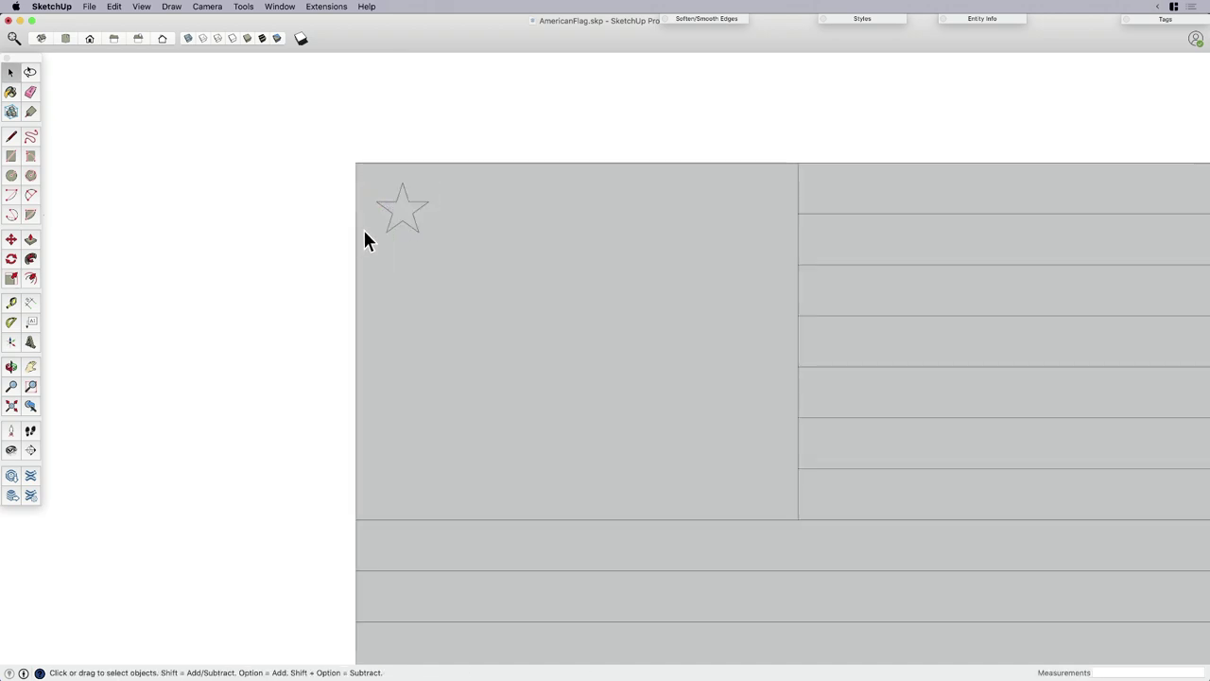
Nudge the star slightly up and left into the canton's top-left corner.
left_click(392, 220)
key("m")
left_click(411, 214)
left_click(406, 211)
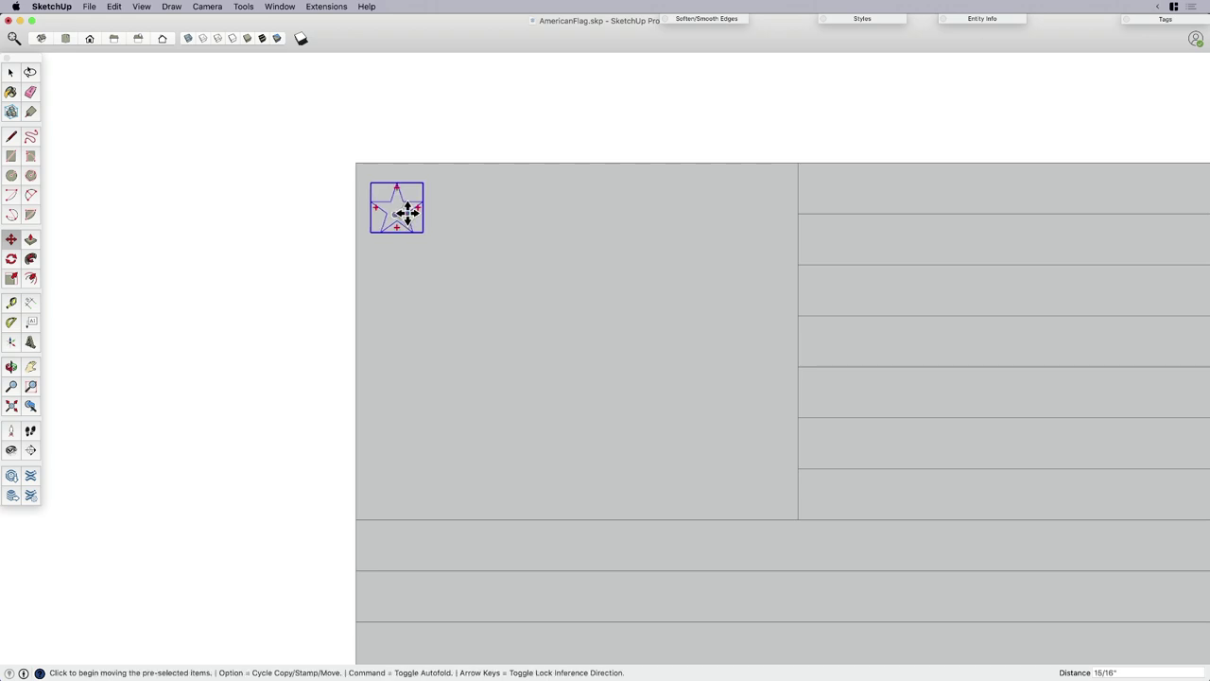
left_click(410, 283)
key("space")
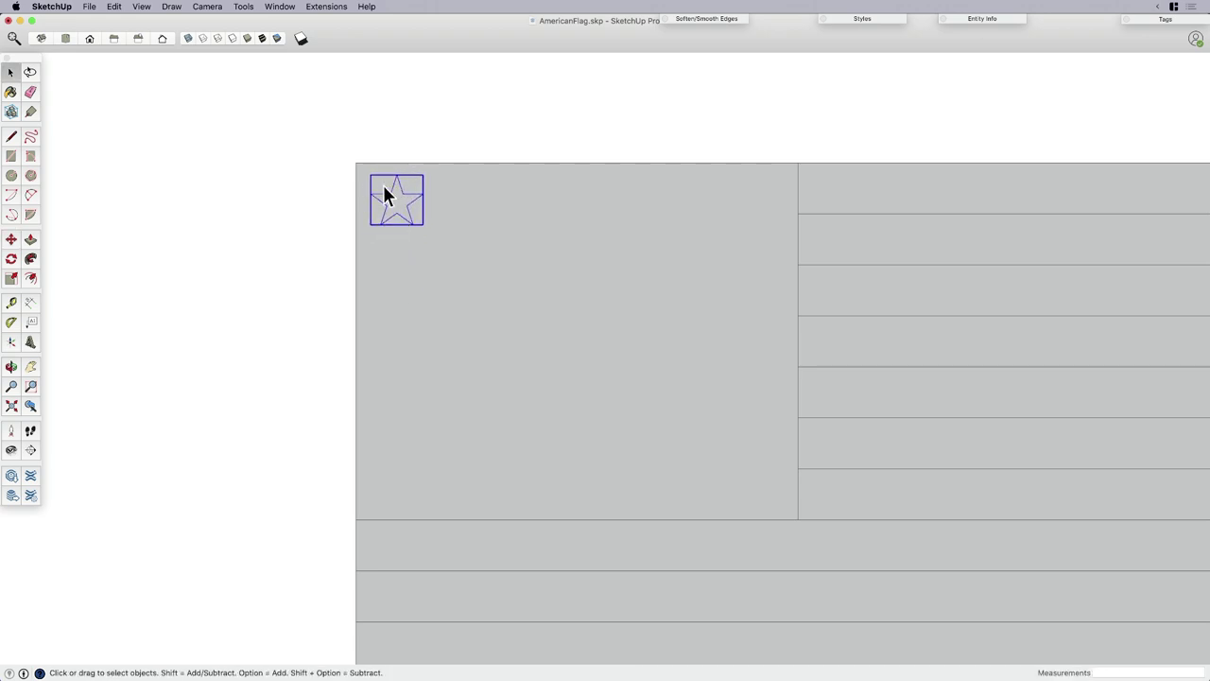
key("m")
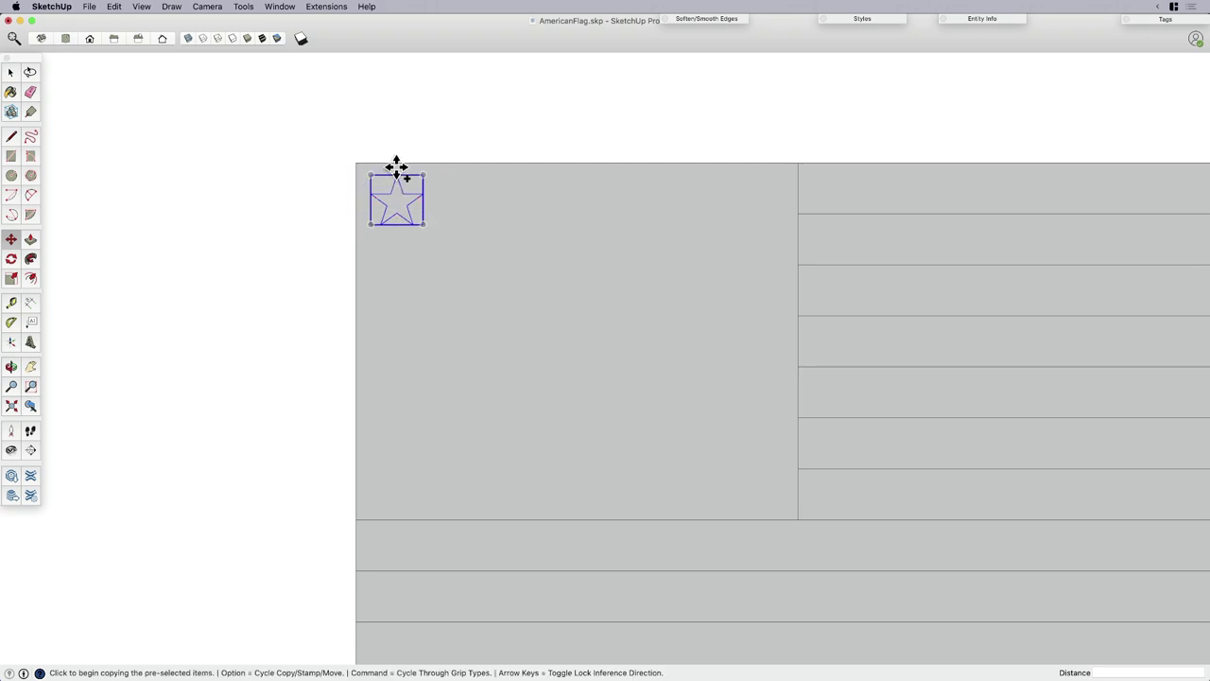
Copy the star to the canton's right end with /10 for 11 stars, then check Entity Info.
left_click(396, 165)
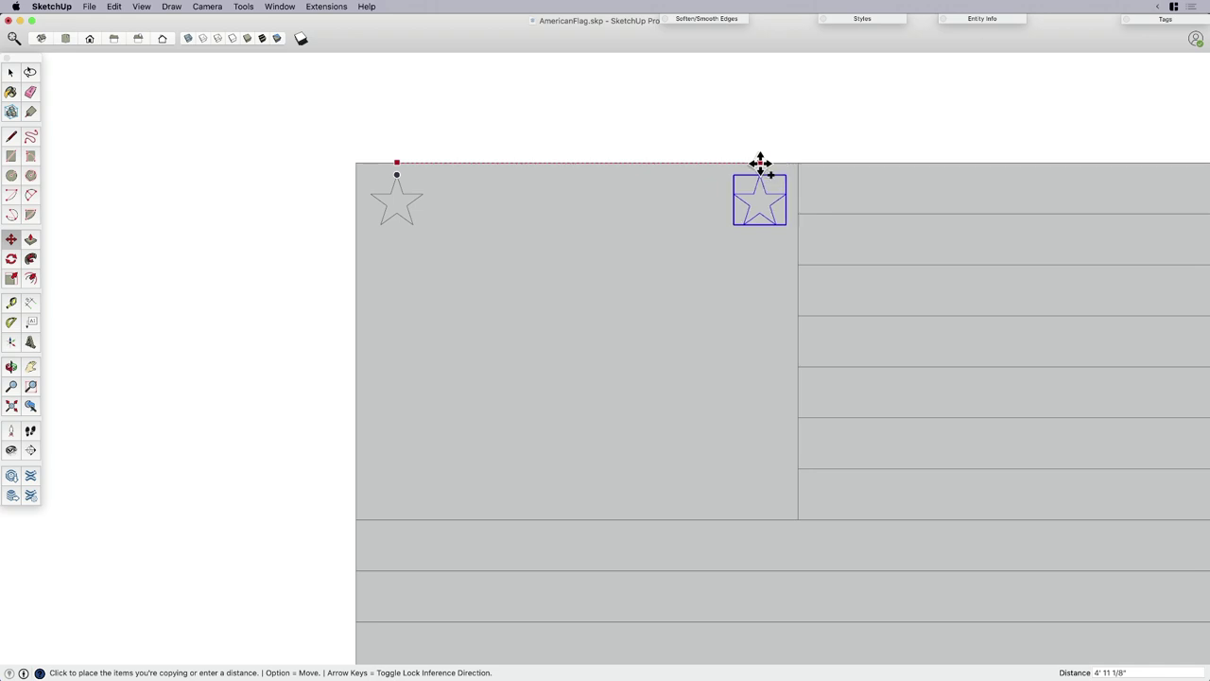
left_click(759, 163)
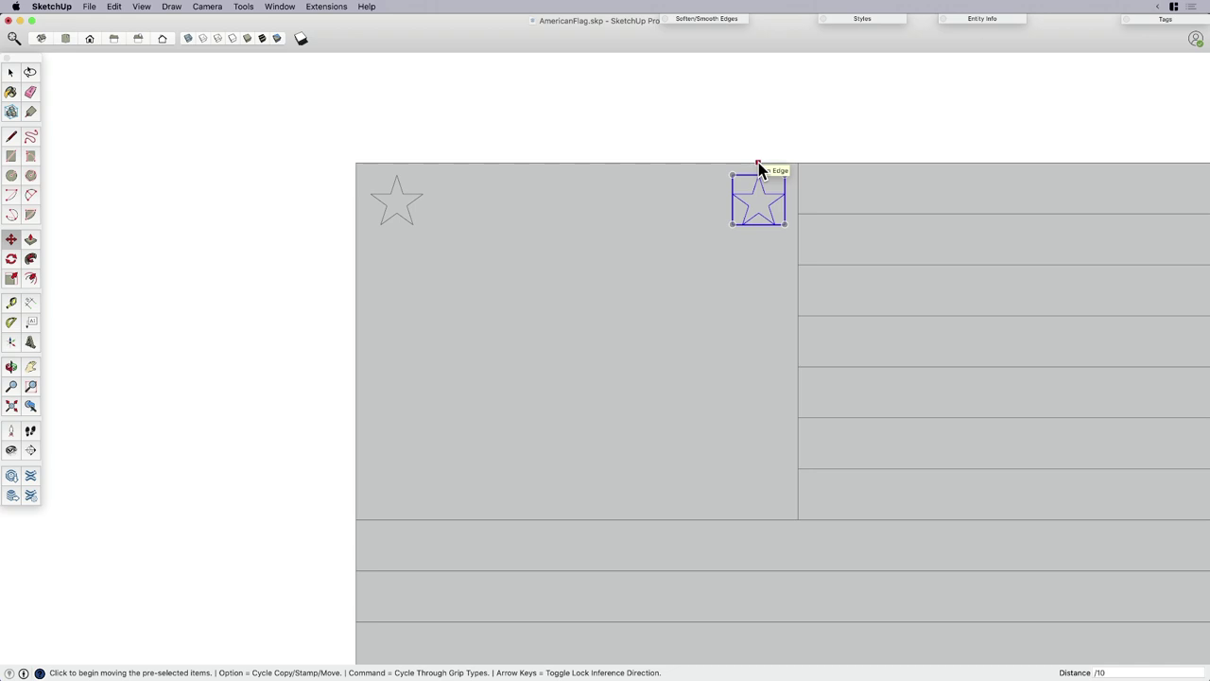
key("Return")
key("space")
left_click_drag(359, 147, 791, 234)
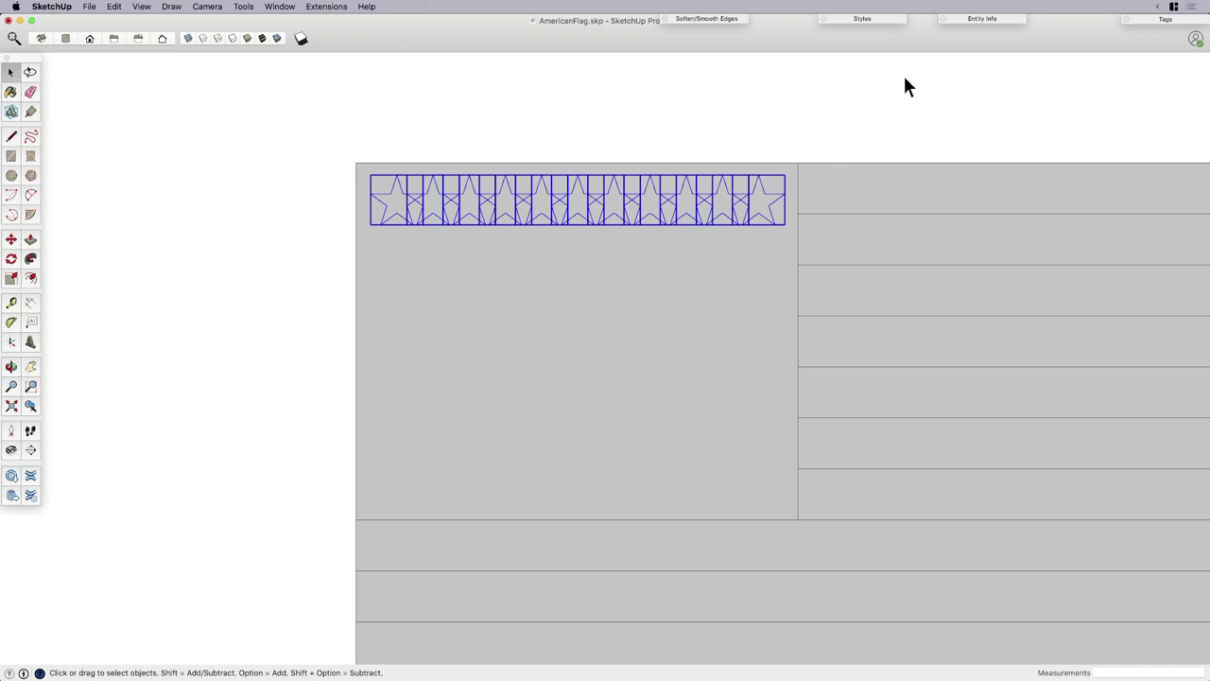
left_click(989, 19)
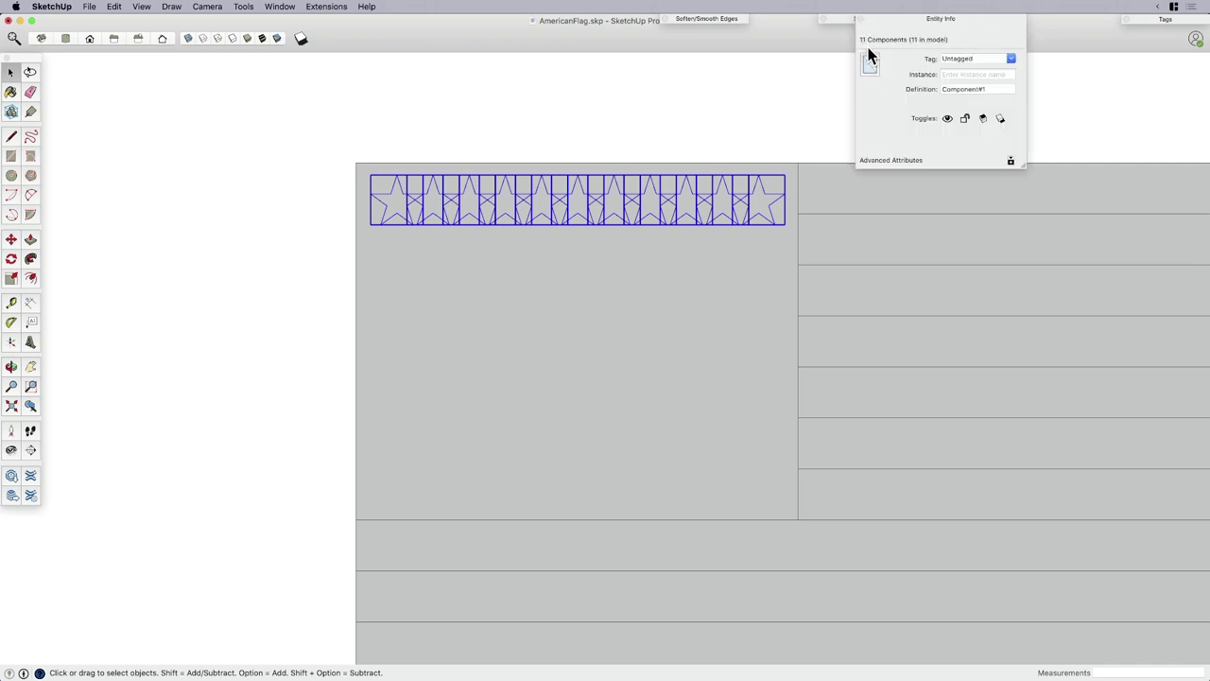
Hide Entity Info, clear the selection, and open the last top-row star component for editing.
left_click(936, 21)
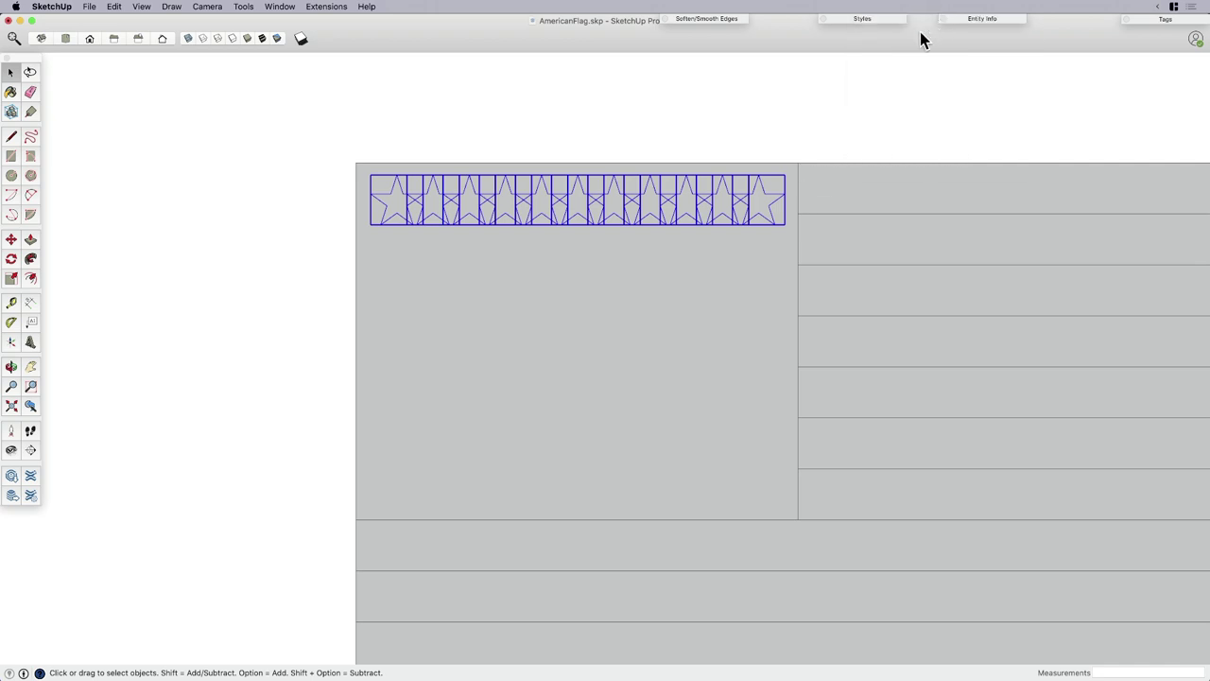
left_click(762, 119)
left_click(758, 203)
double_click(757, 204)
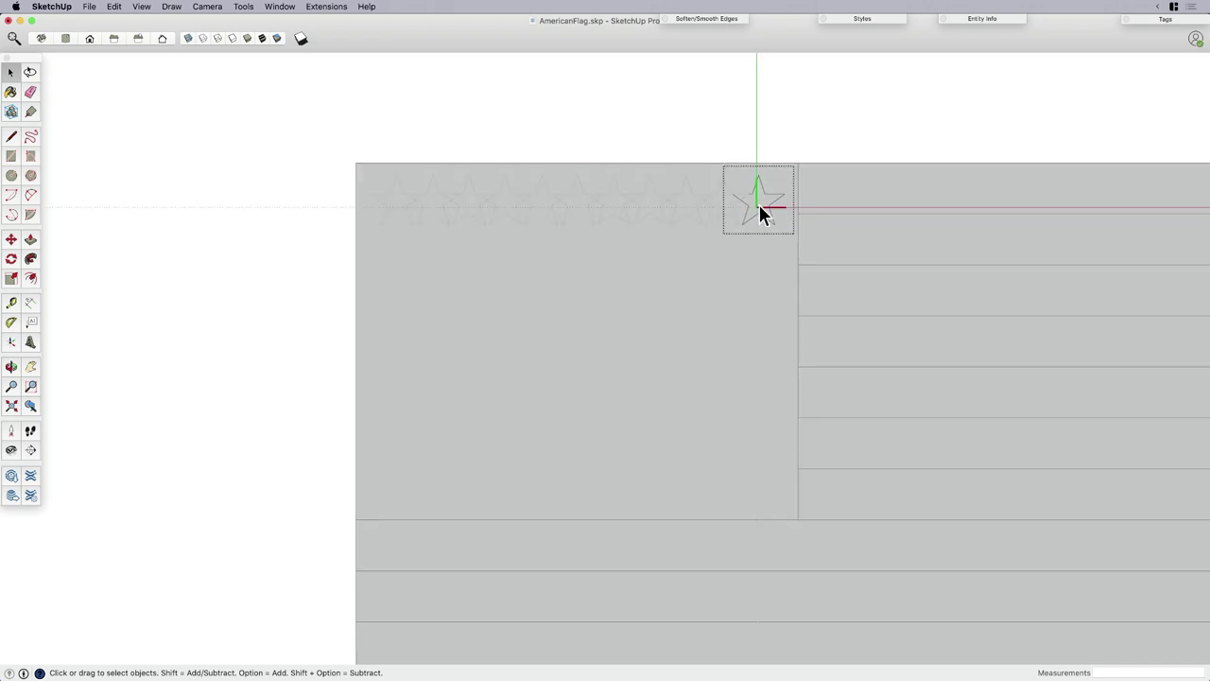
scroll(736, 204, "up", 5)
Scale the star about its centre so all 11 stars shrink with gaps, then exit editing.
key("s")
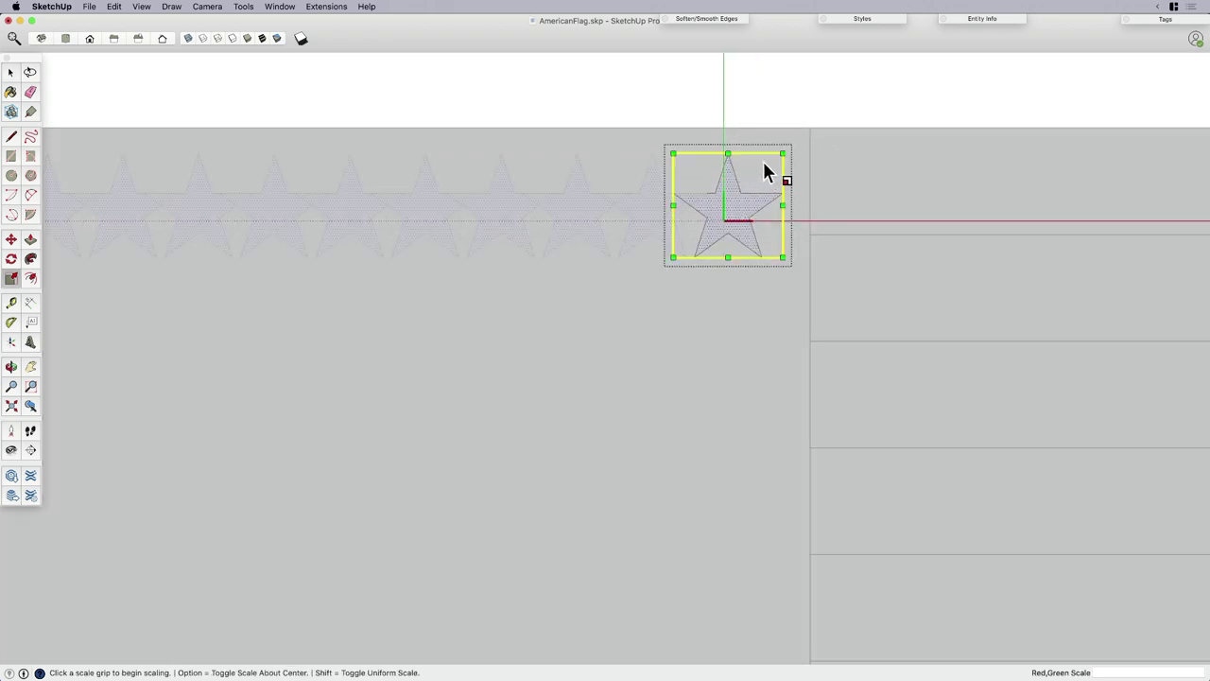
left_click(784, 155)
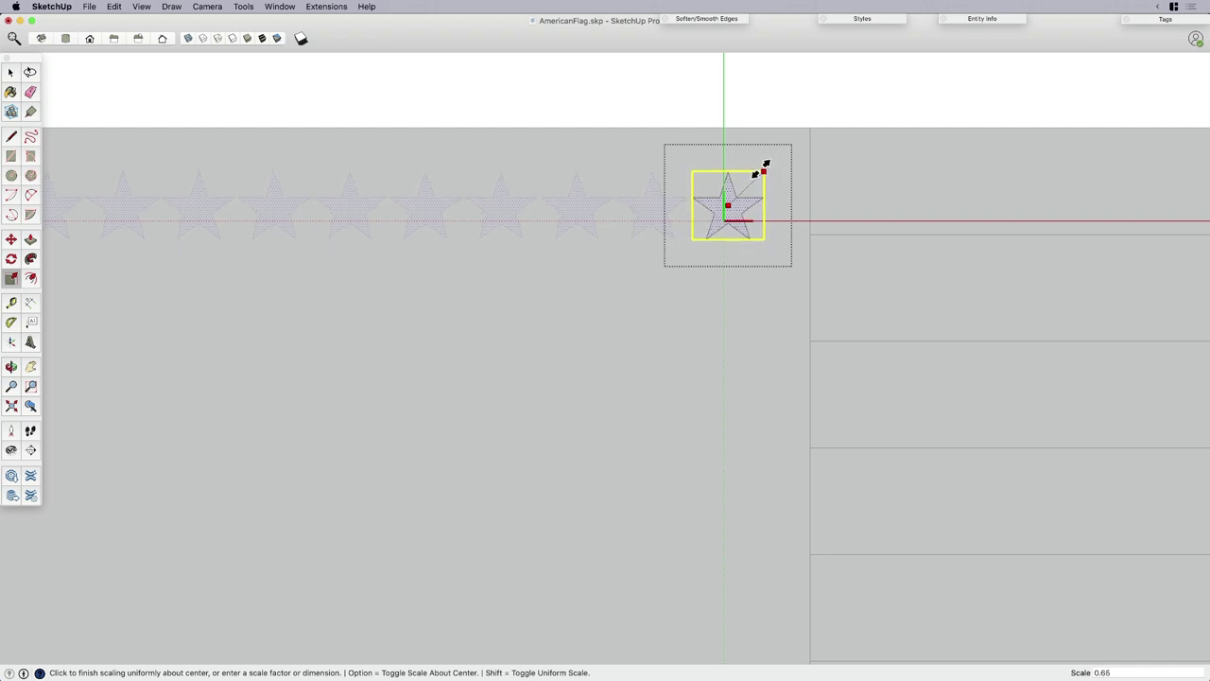
key("alt")
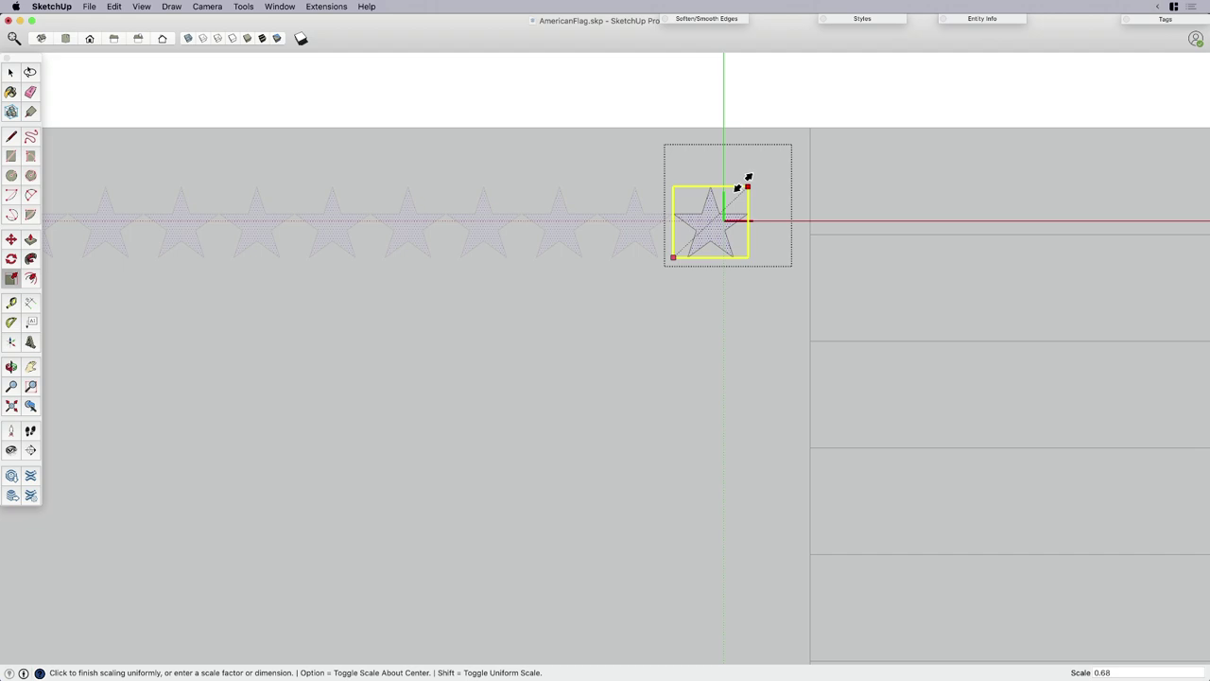
key("alt")
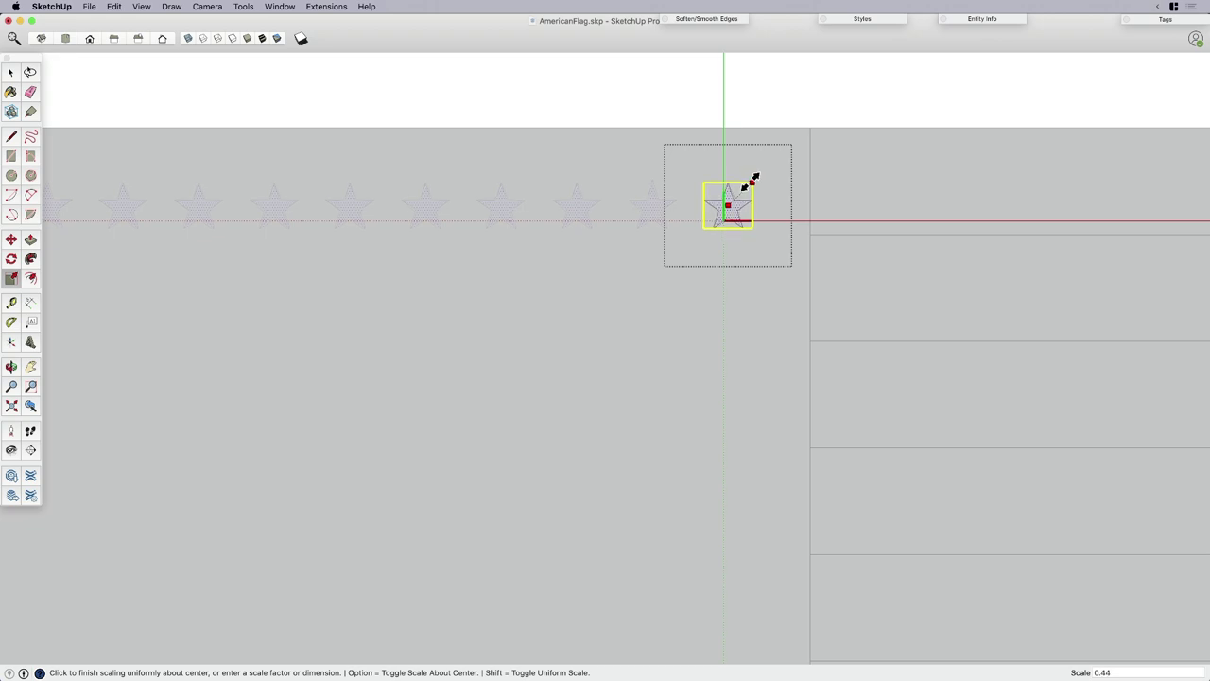
key("alt")
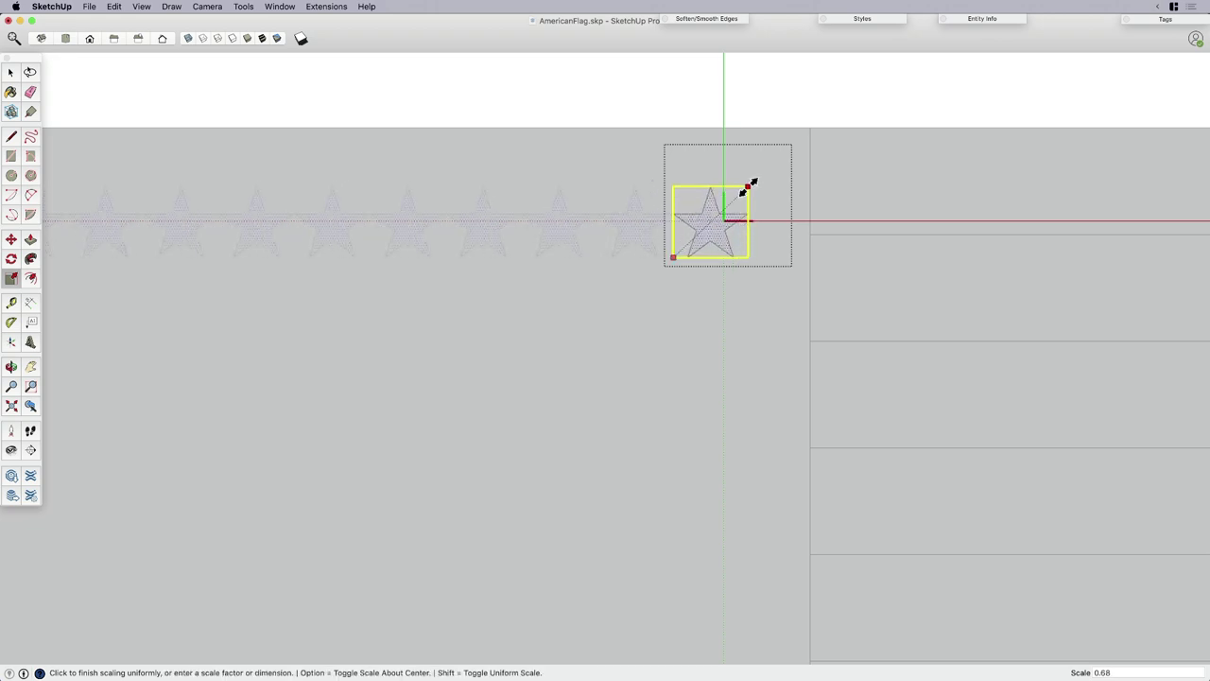
key("alt")
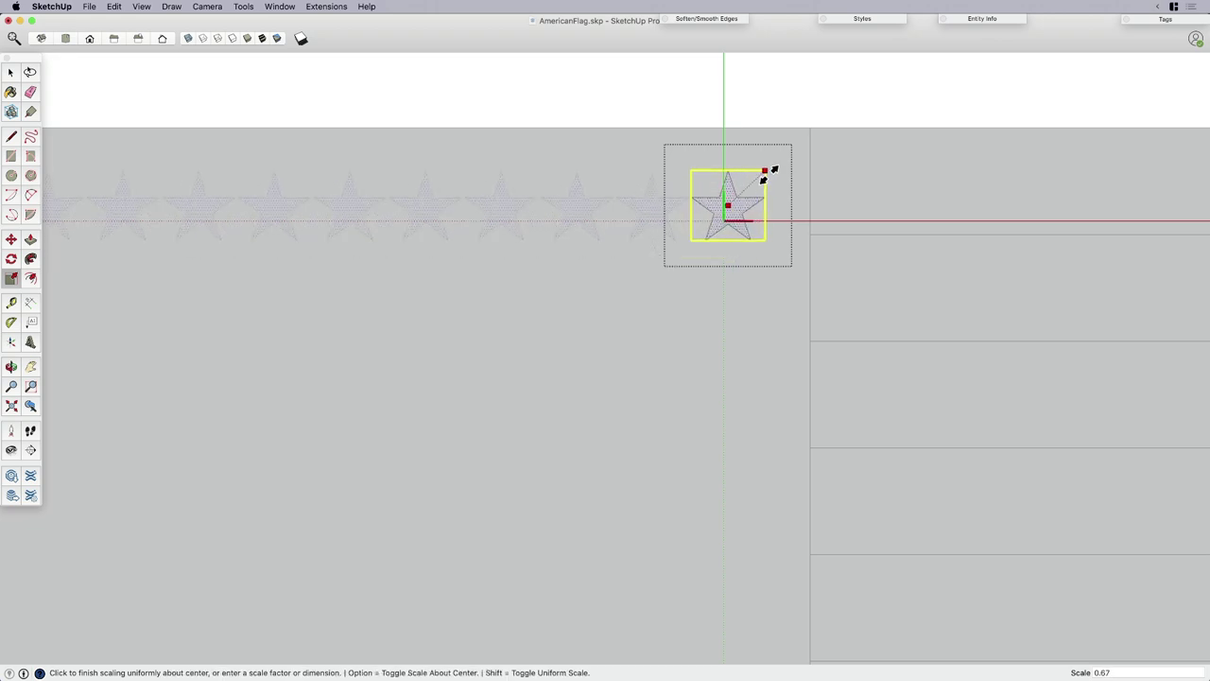
left_click(771, 174)
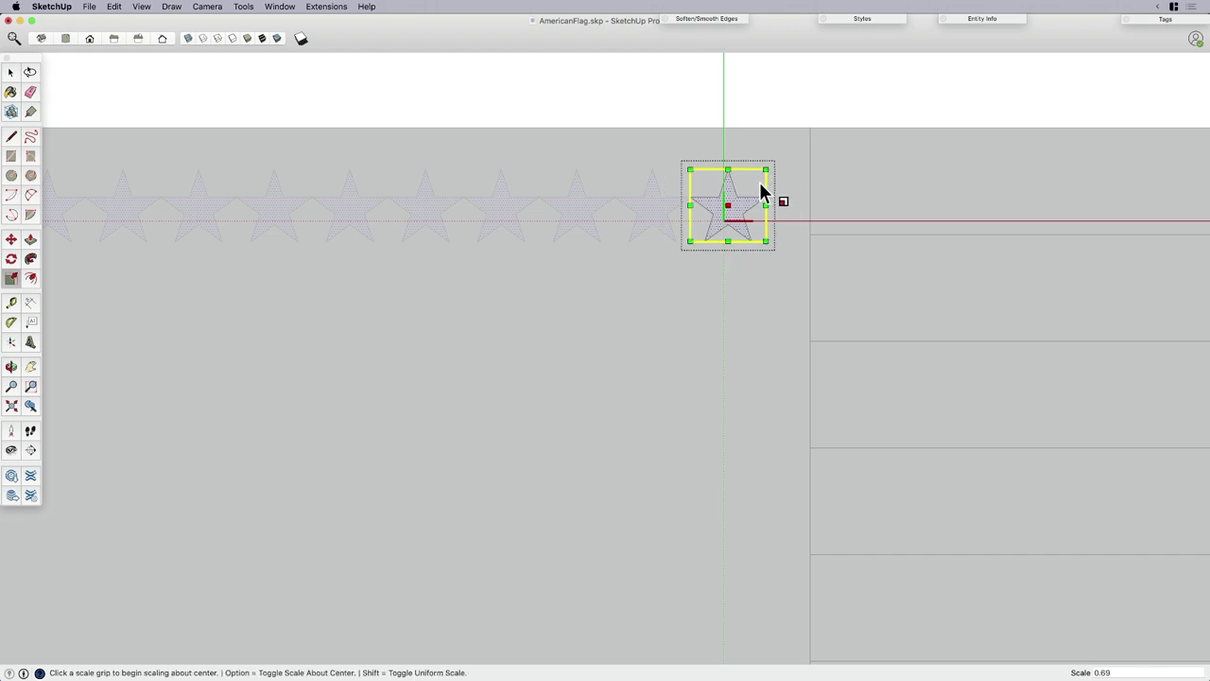
key("space")
key("Escape")
scroll(758, 187, "down", 1)
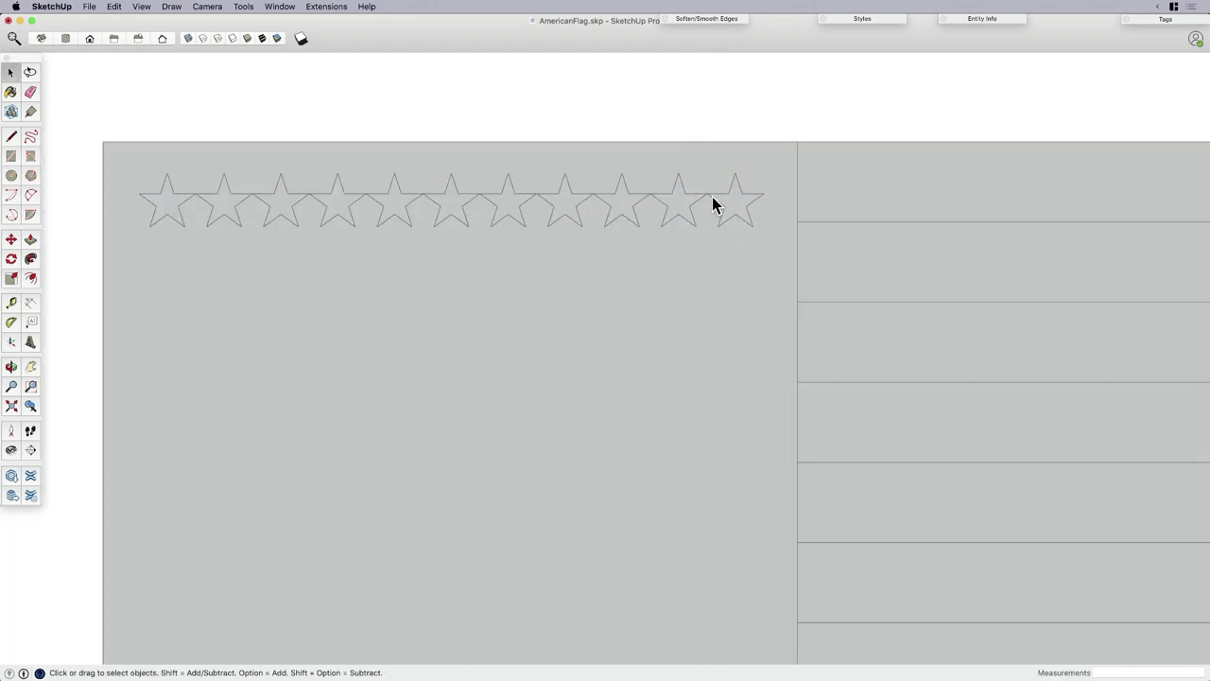
scroll(714, 200, "down", 2)
scroll(406, 184, "down", 1)
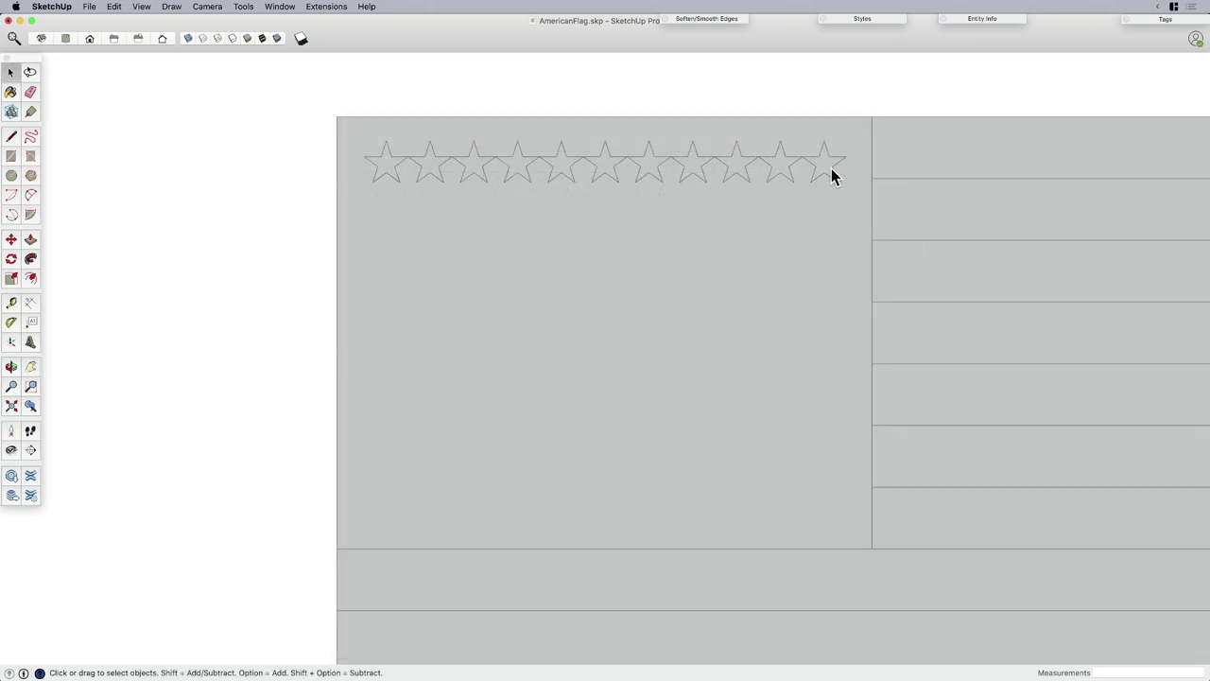
Copy the first star down to the canton's bottom-left and divide by 4 into an even column.
left_click(383, 165)
key("m")
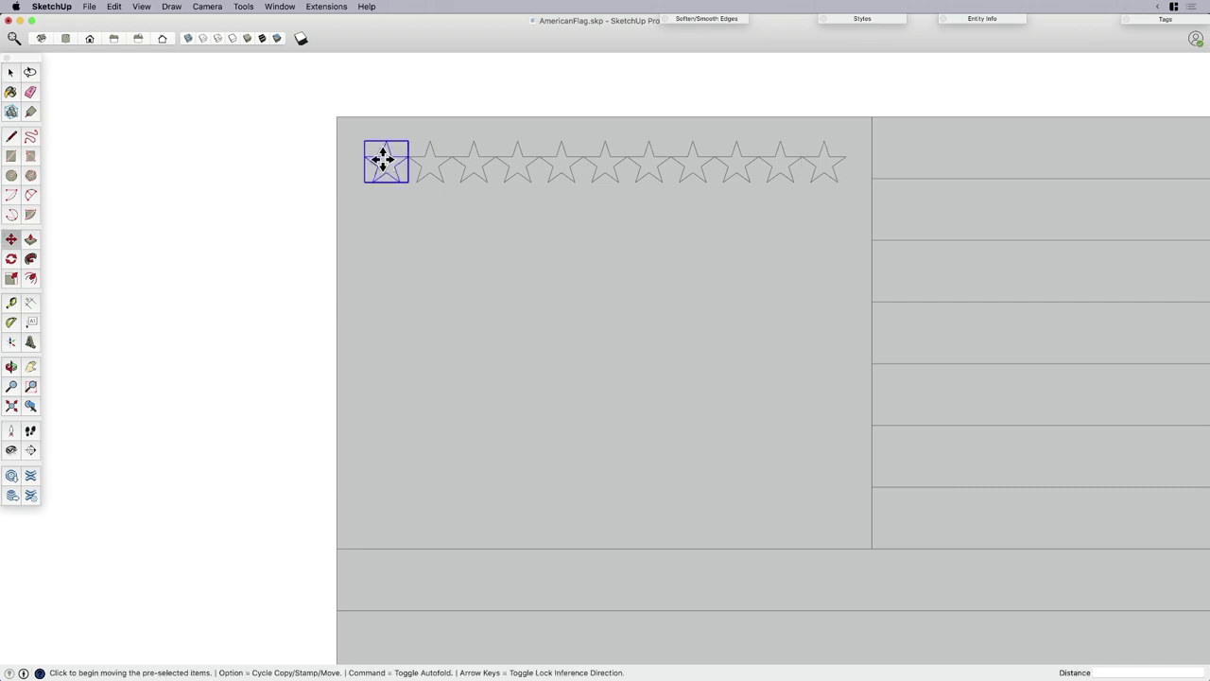
key("alt")
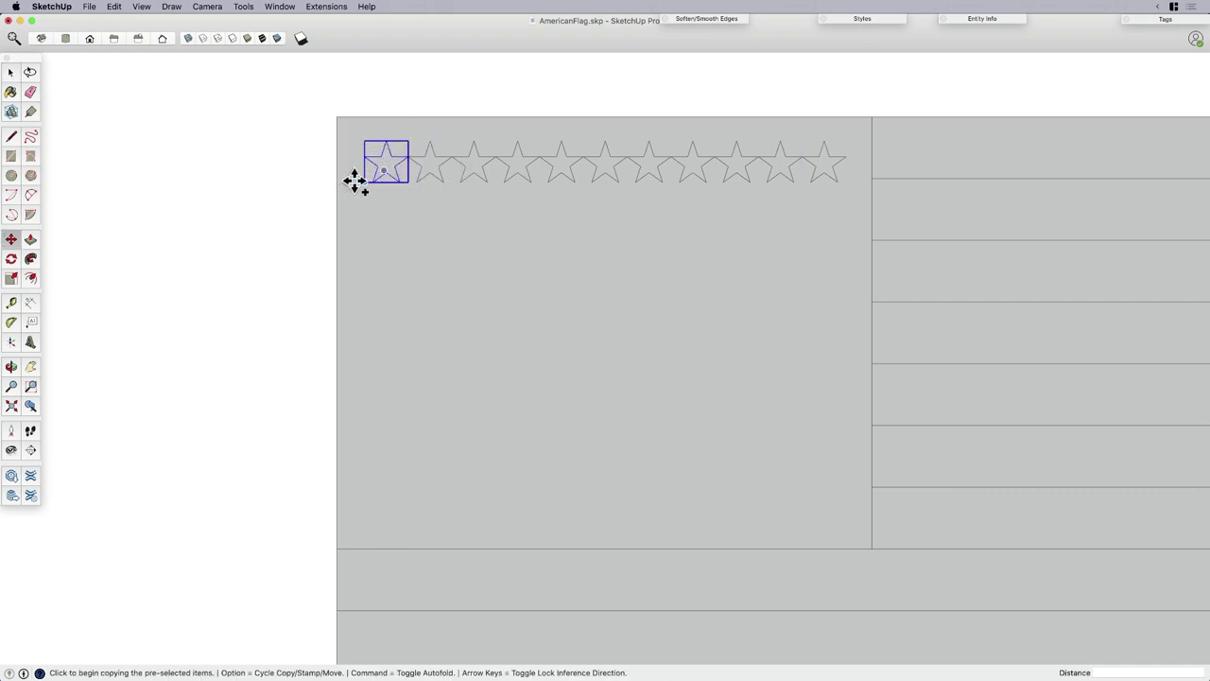
left_click(336, 161)
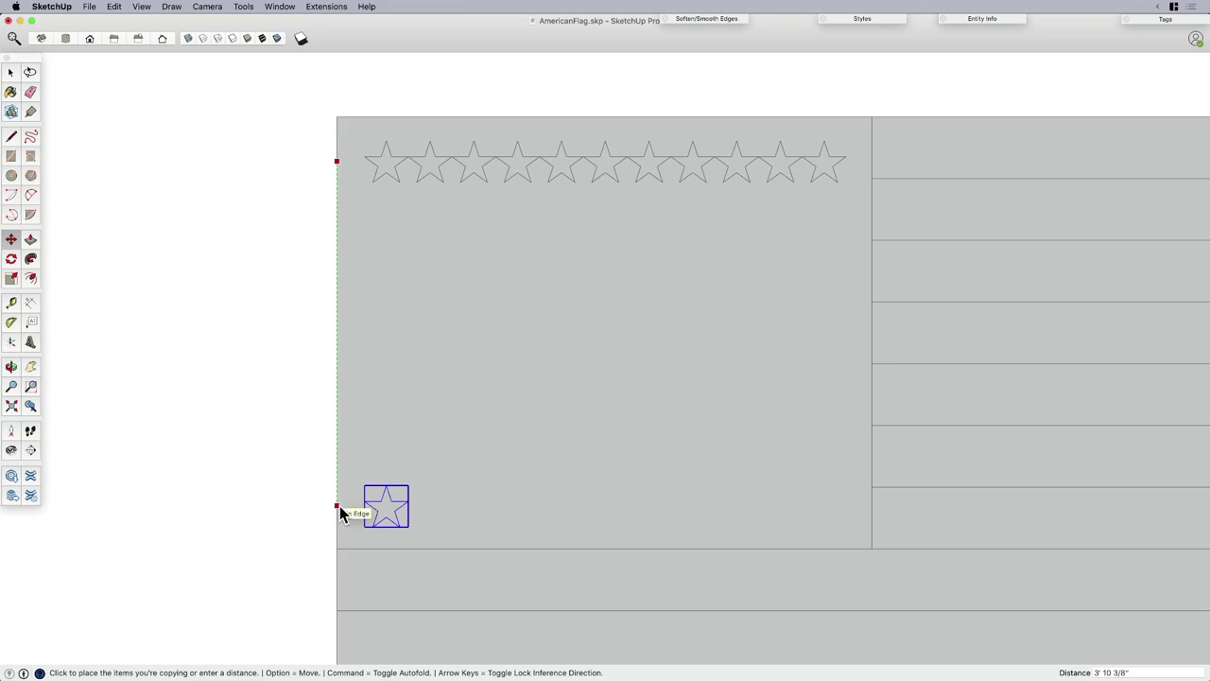
left_click(339, 509)
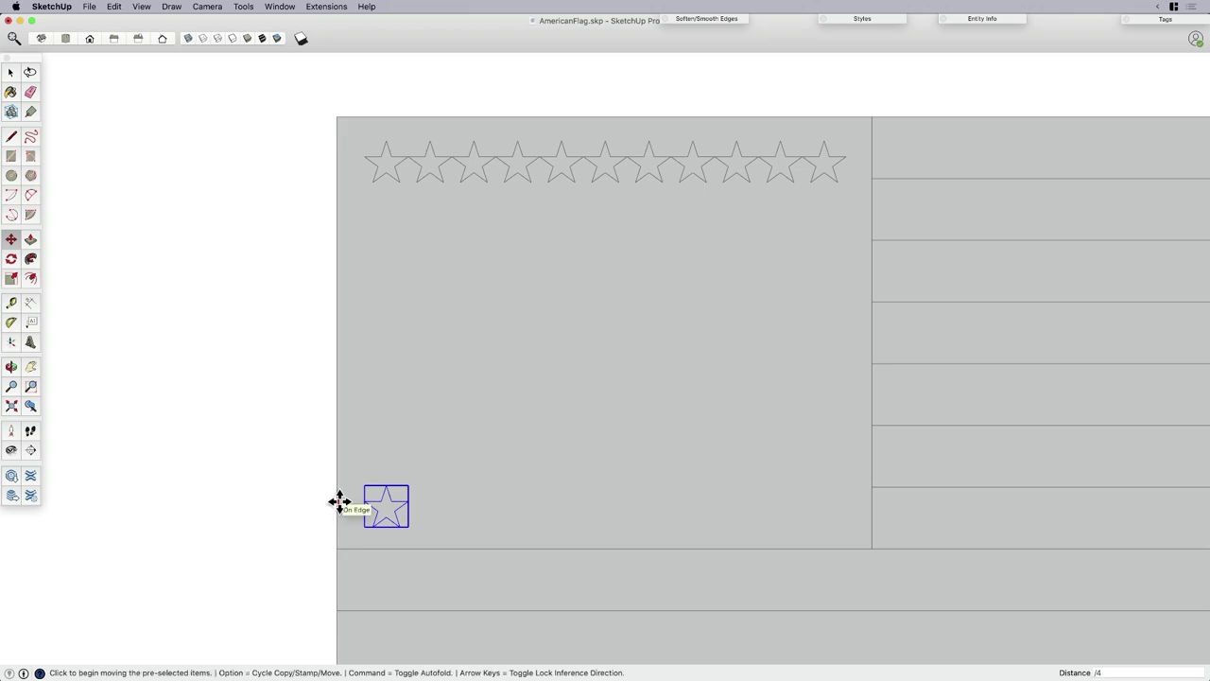
type("/4")
key("Return")
key("space")
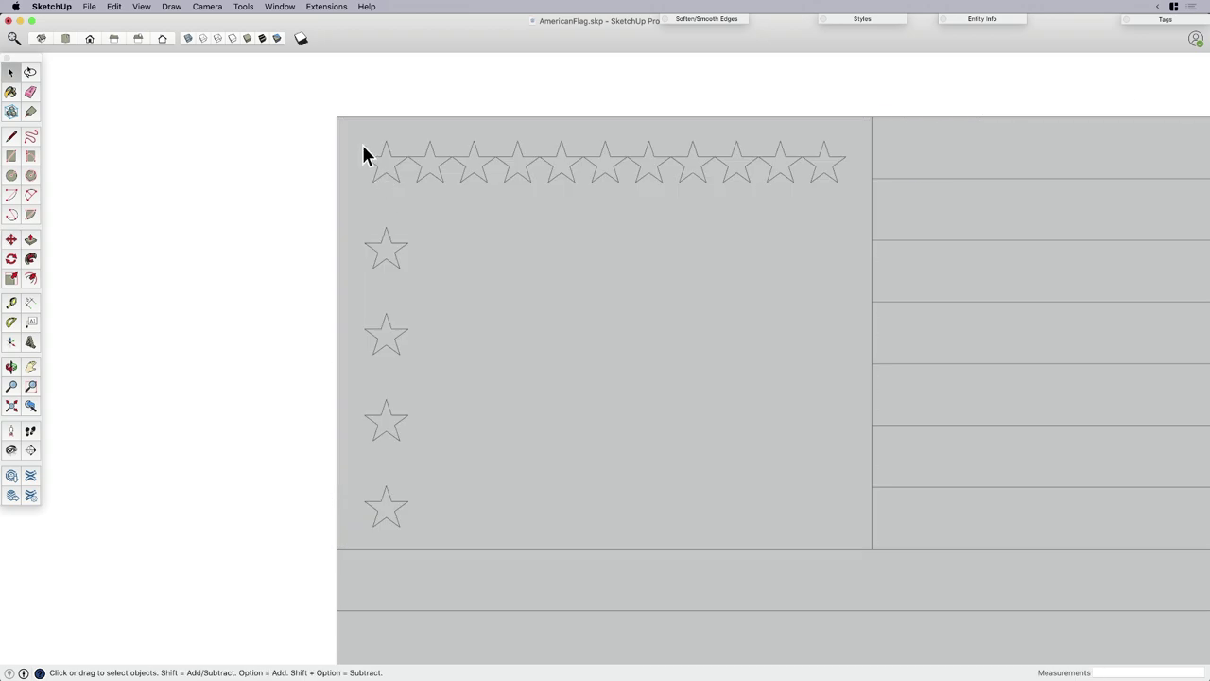
Check the left column's star count in Entity Info, then select the second top-row star.
left_click_drag(352, 132, 422, 536)
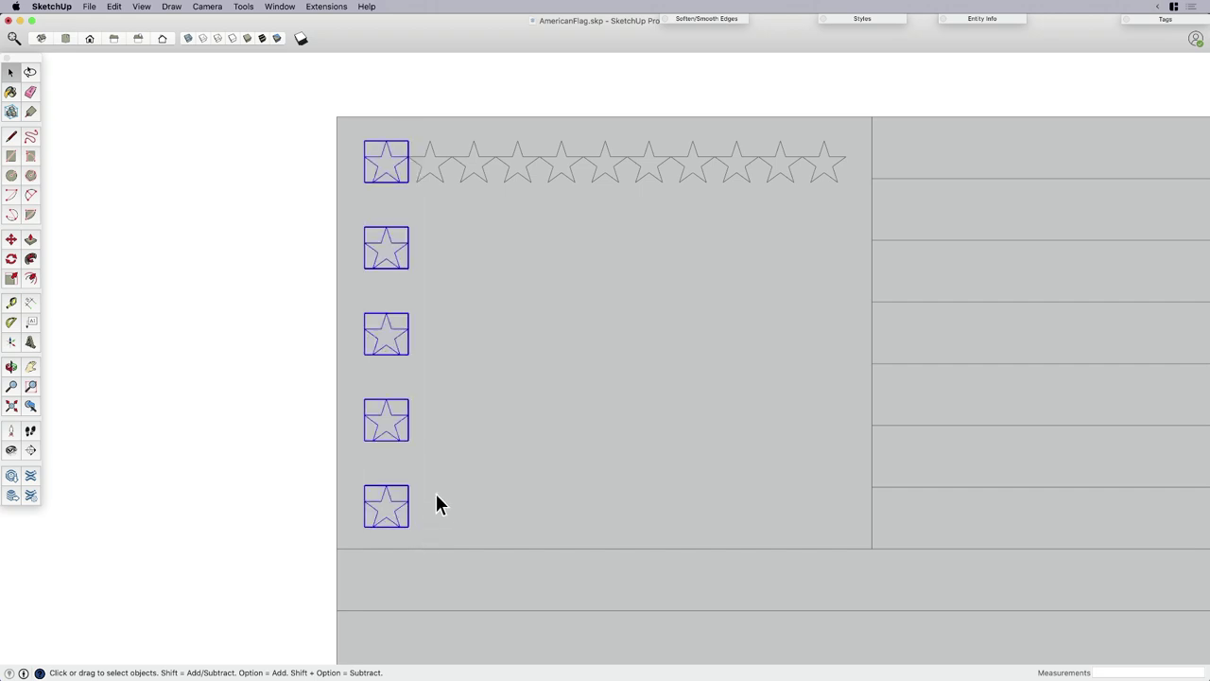
left_click(983, 21)
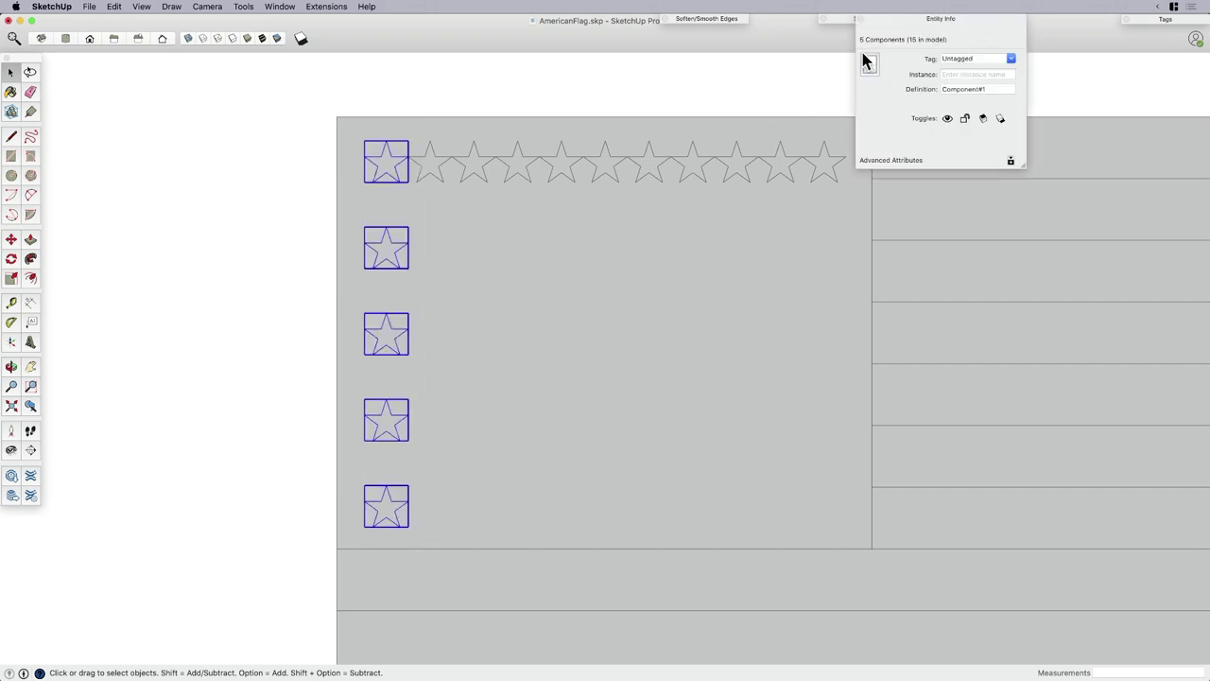
left_click(912, 21)
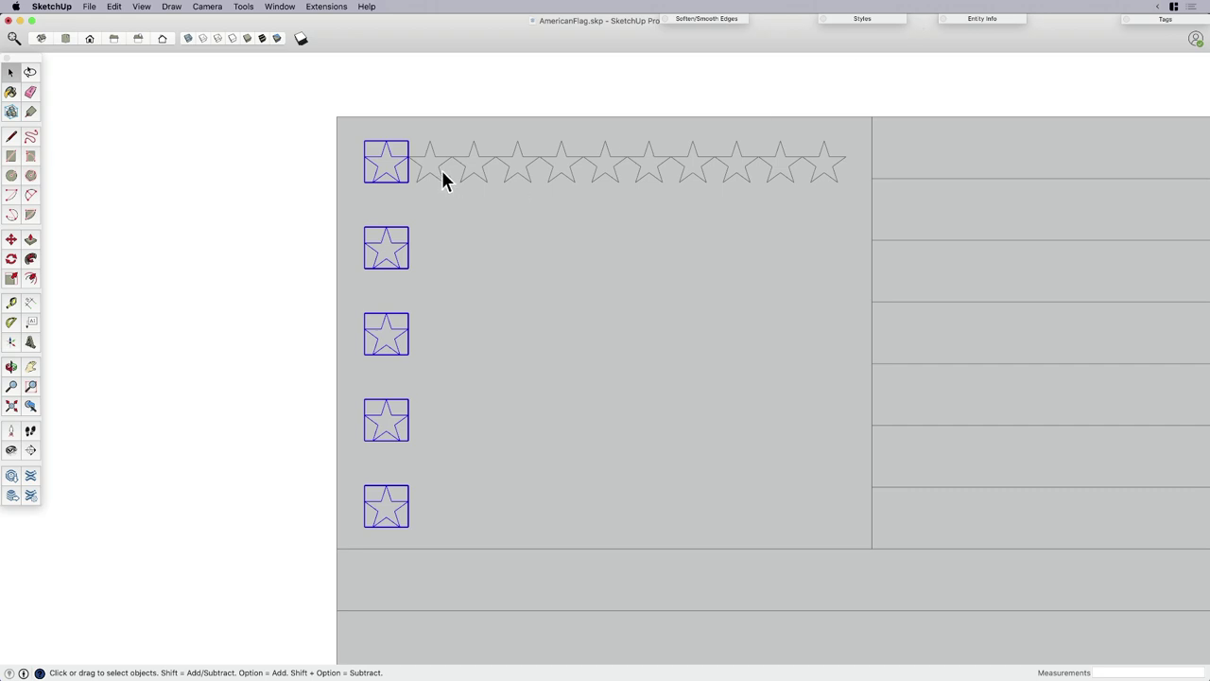
left_click(421, 151)
scroll(419, 153, "up", 5)
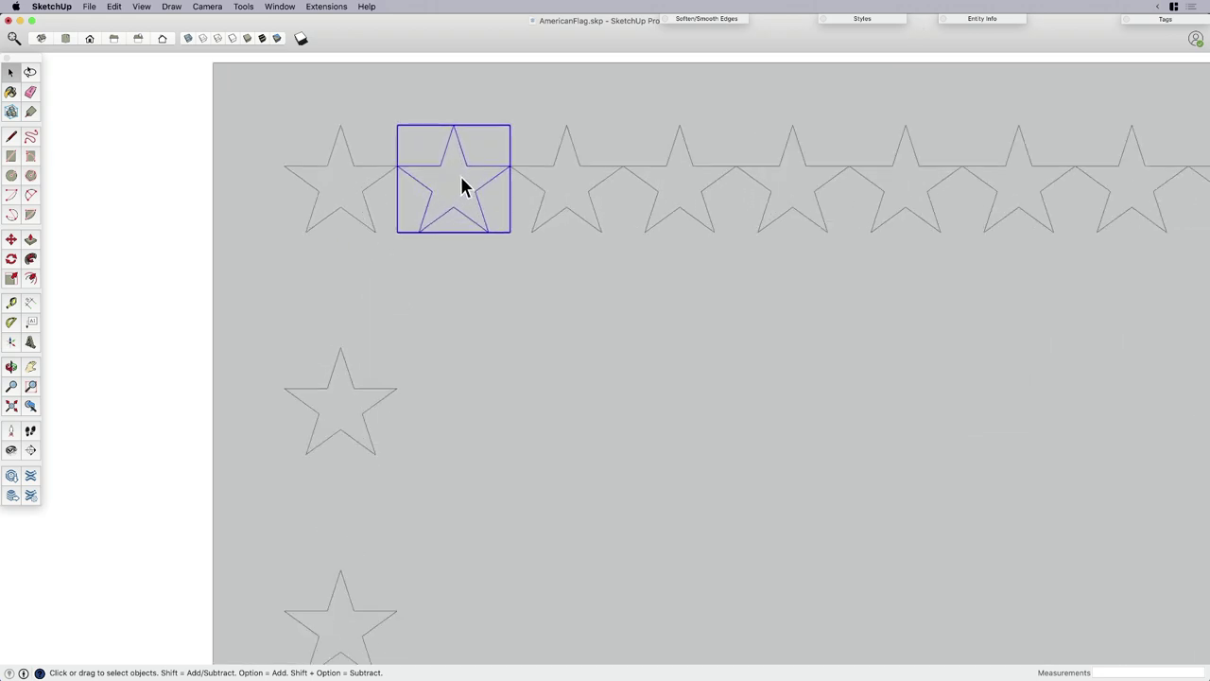
key("l")
key("space")
key("m")
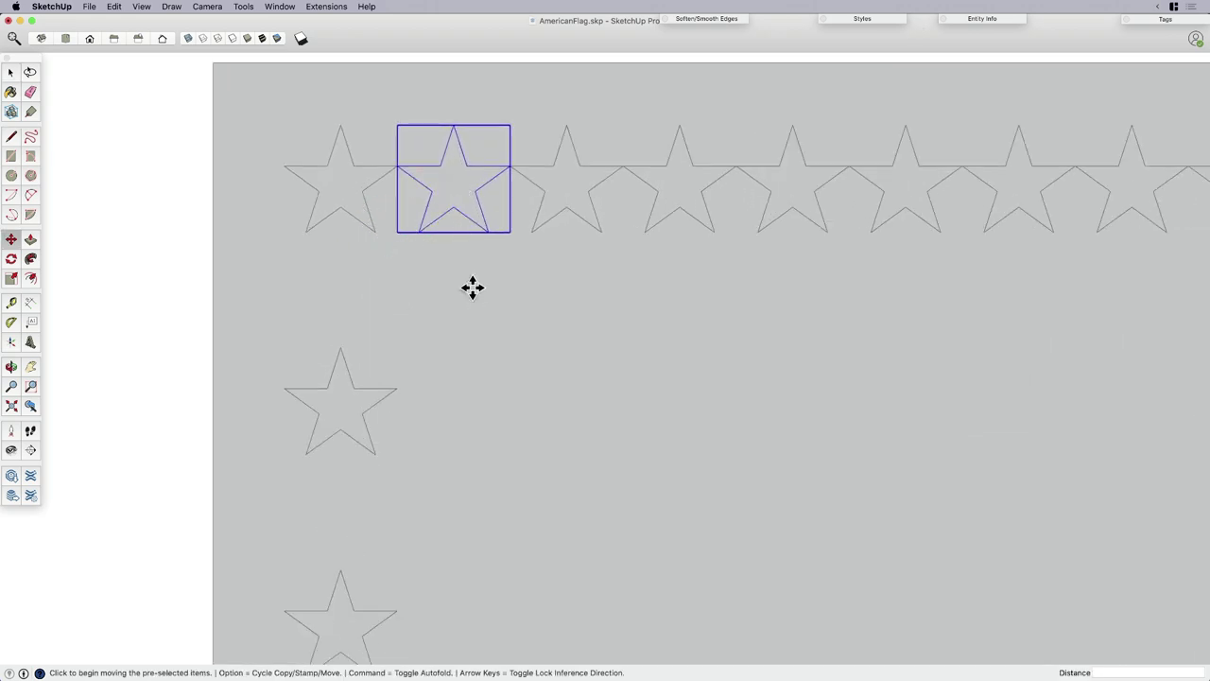
left_click(472, 287)
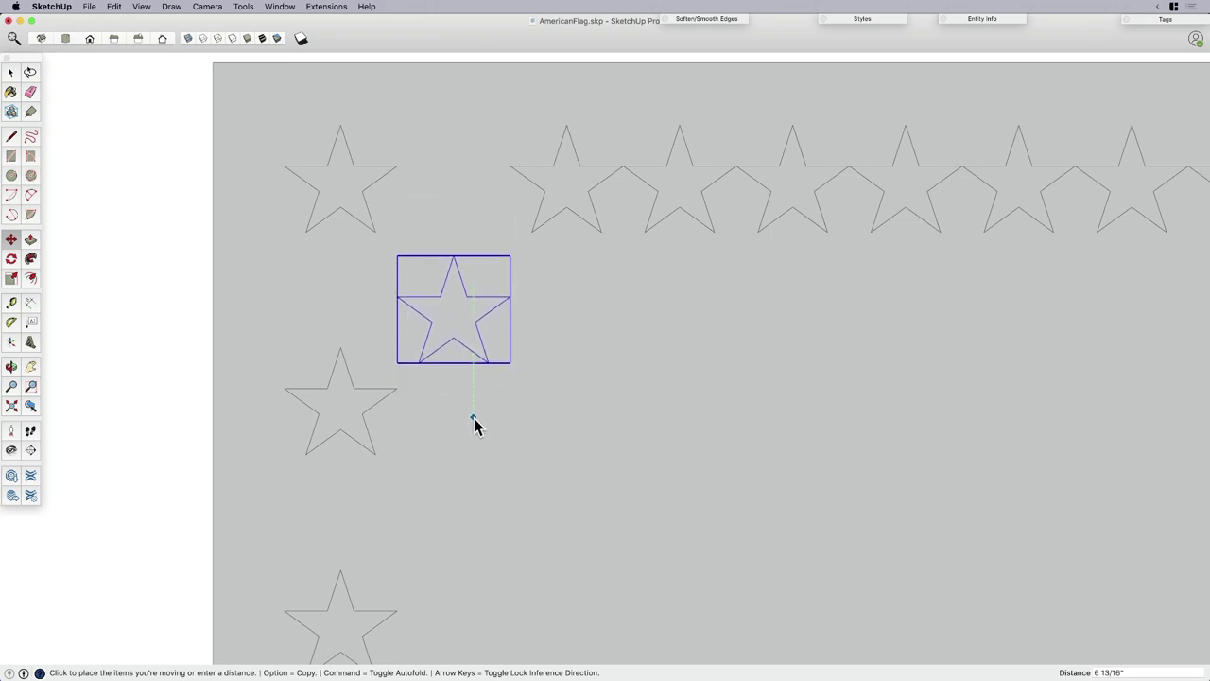
key("Escape")
key("space")
Draw vertical and horizontal guide lines marking the midpoint between the first two left-column stars.
key("l")
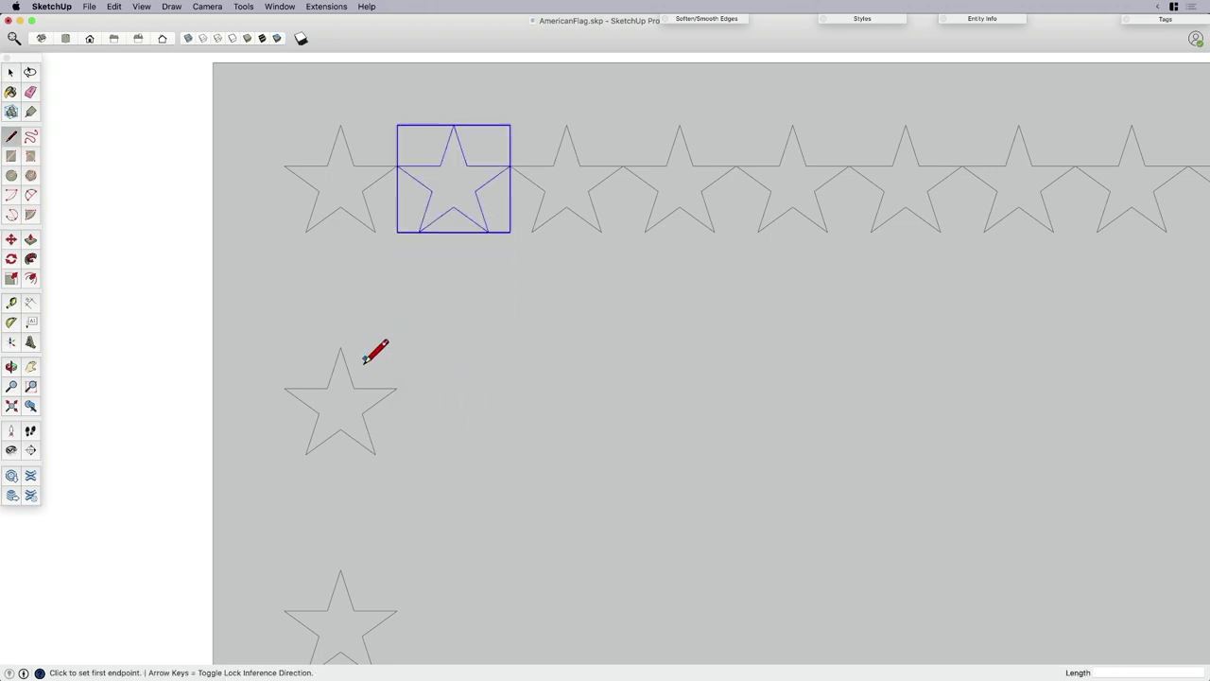
left_click(375, 231)
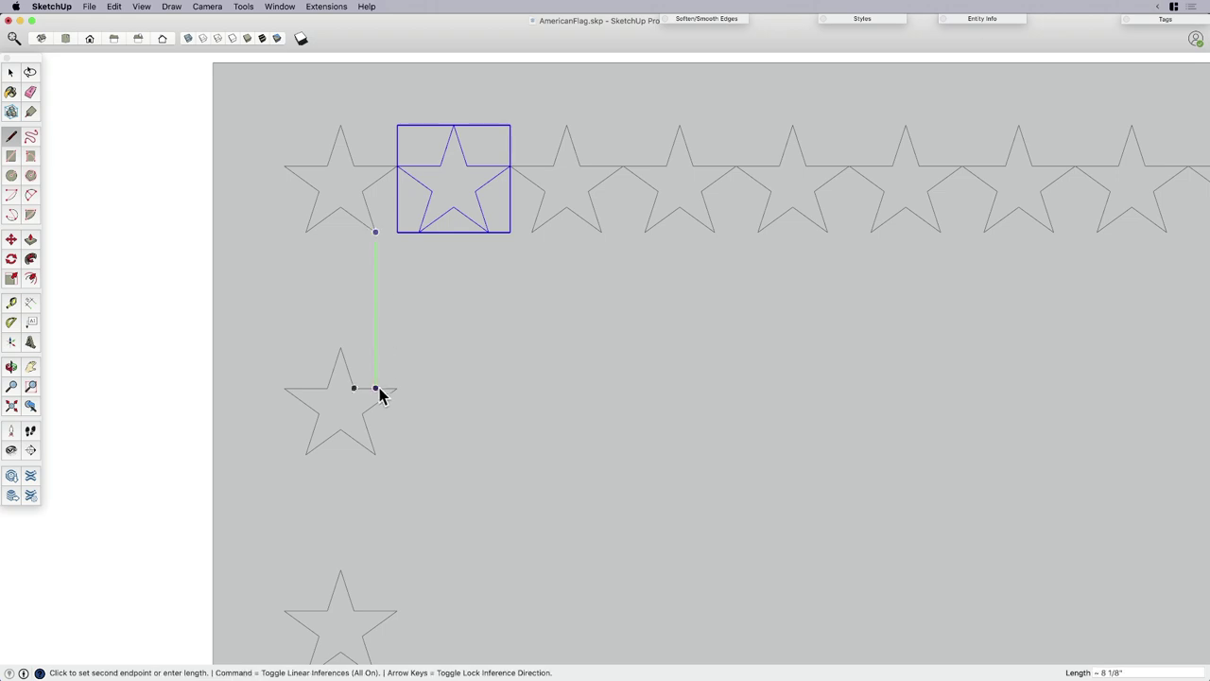
left_click(376, 388)
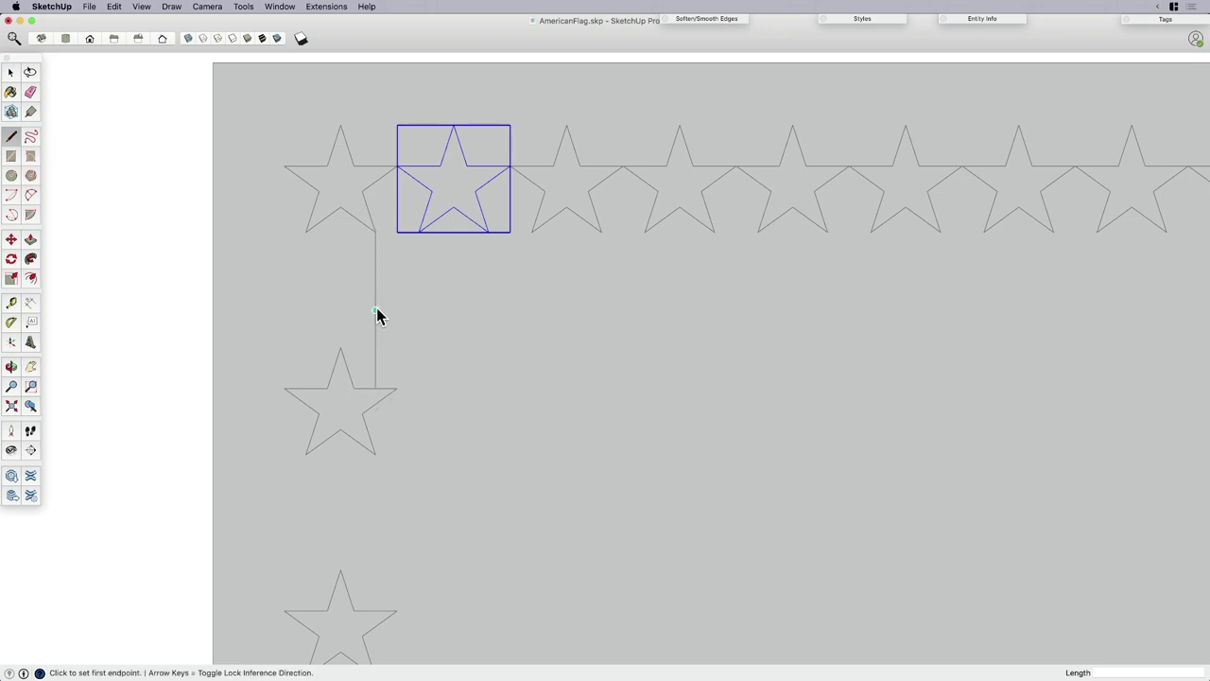
left_click(375, 311)
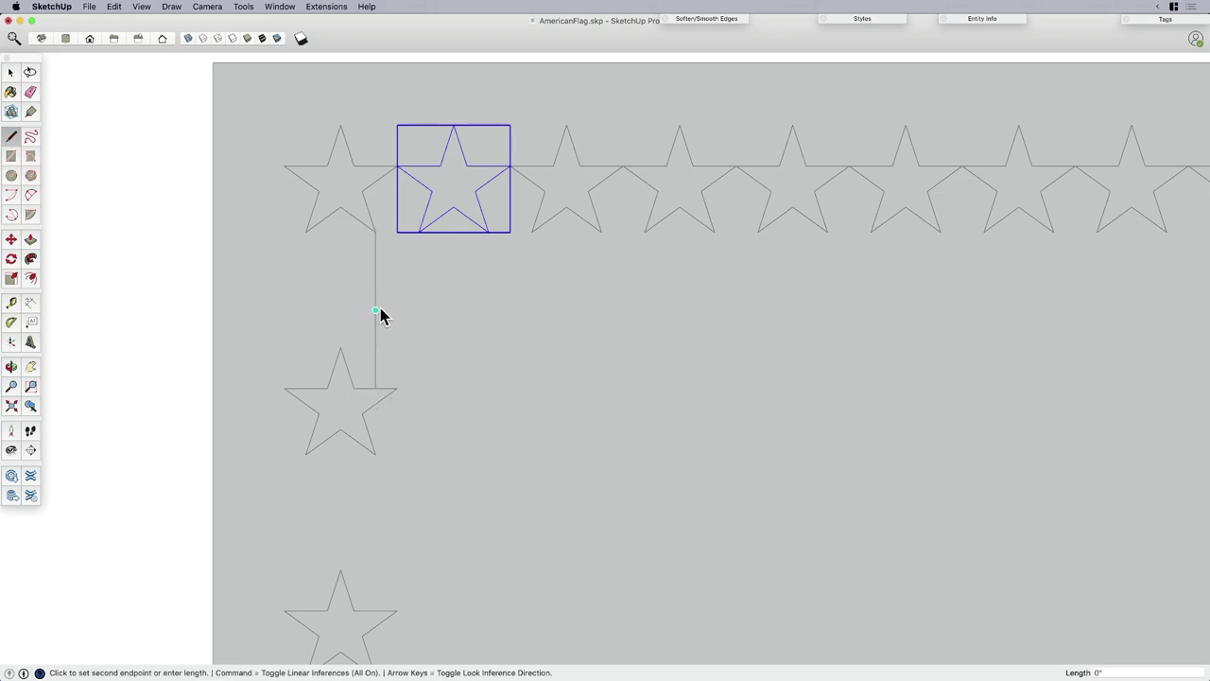
left_click(553, 310)
left_click(454, 125)
key("space")
Copy the star to the guides' intersection, erase the guides, and delete the original star.
key("m")
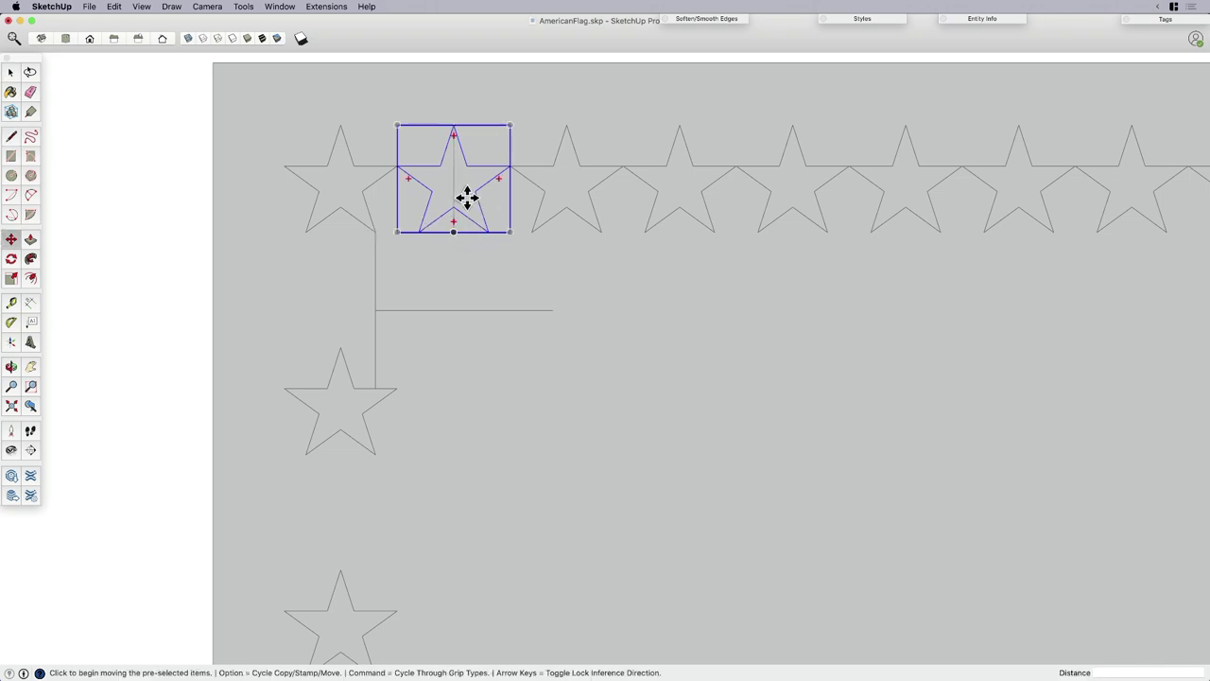
left_click(454, 183)
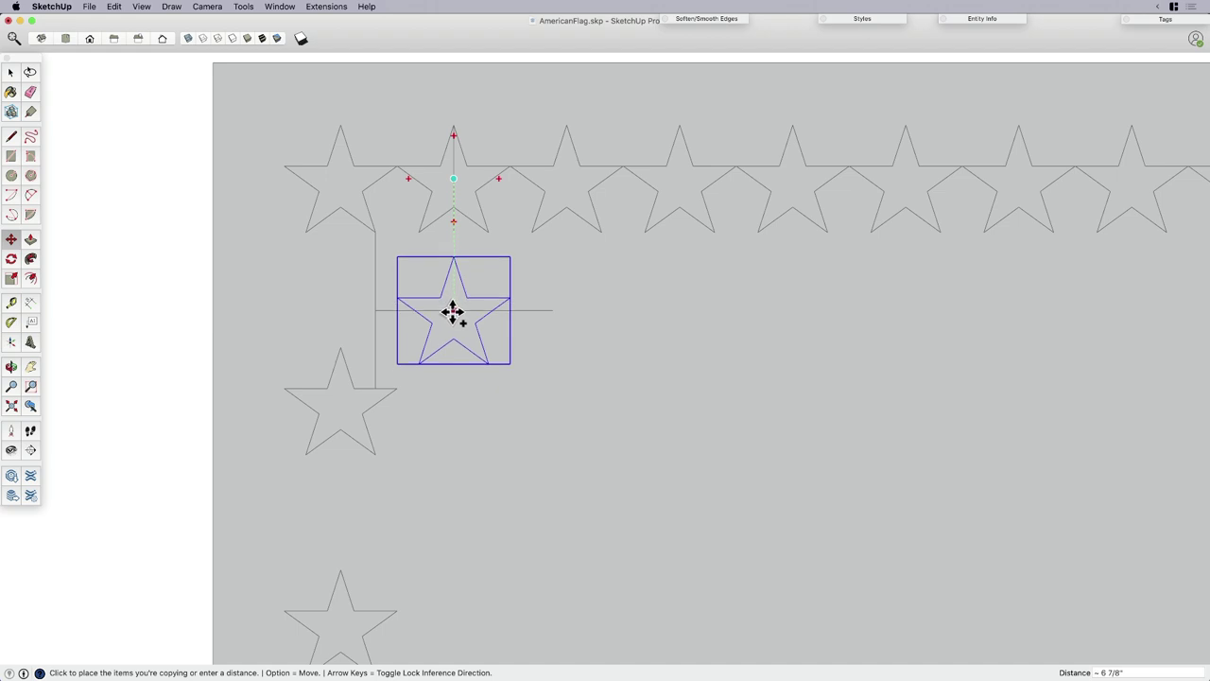
left_click(454, 313)
key("e")
left_click_drag(389, 308, 376, 304)
left_click(454, 223)
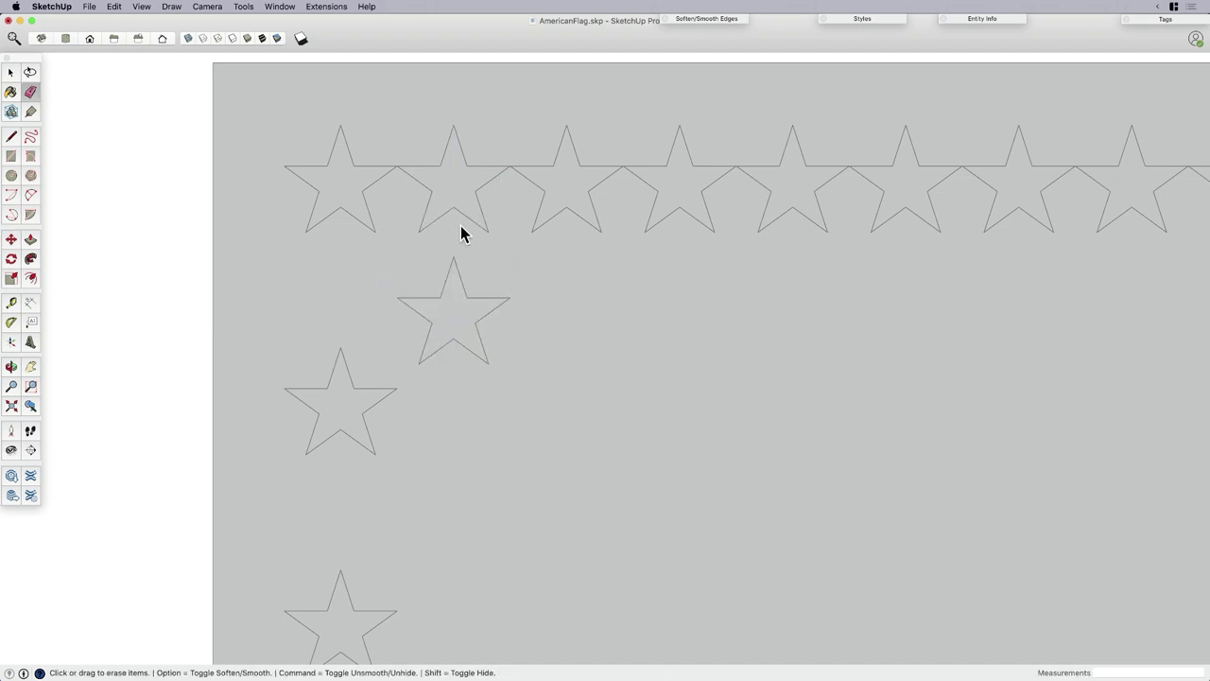
key("space")
left_click(462, 214)
key("Delete")
scroll(452, 218, "down", 5)
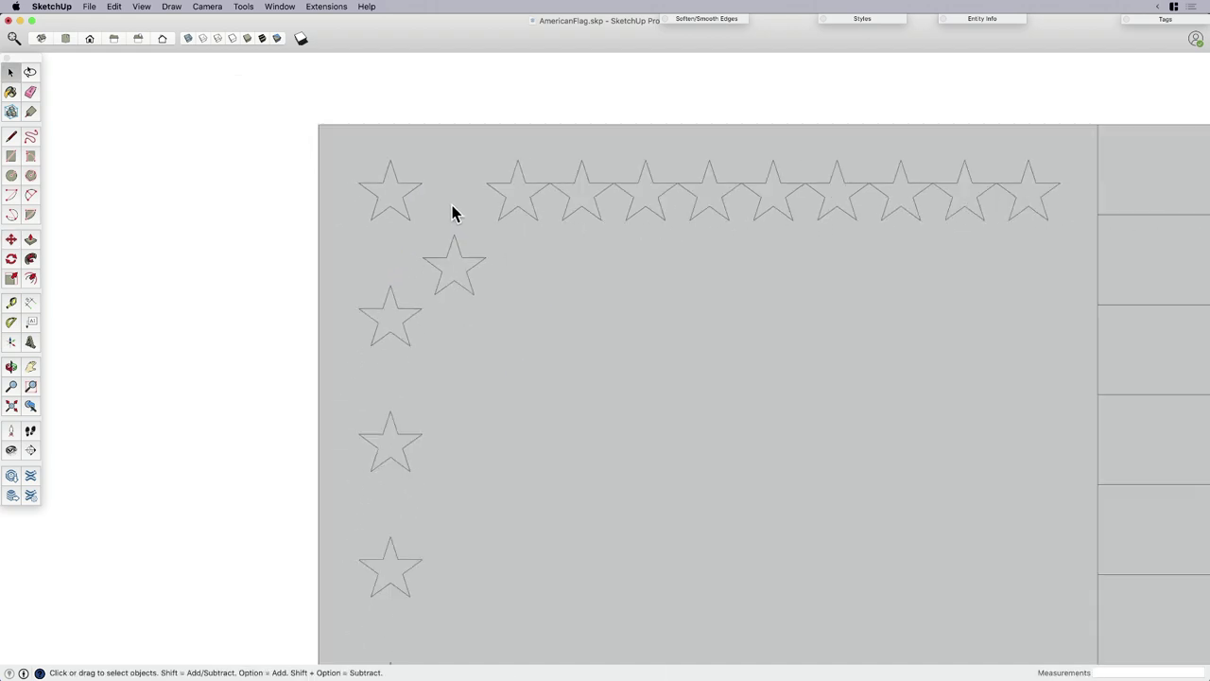
Copy the staggered star to the column's bottom and divide by 3 into four evenly spaced stars.
middle_click_drag(489, 316, 479, 243, "shift")
left_click(452, 197)
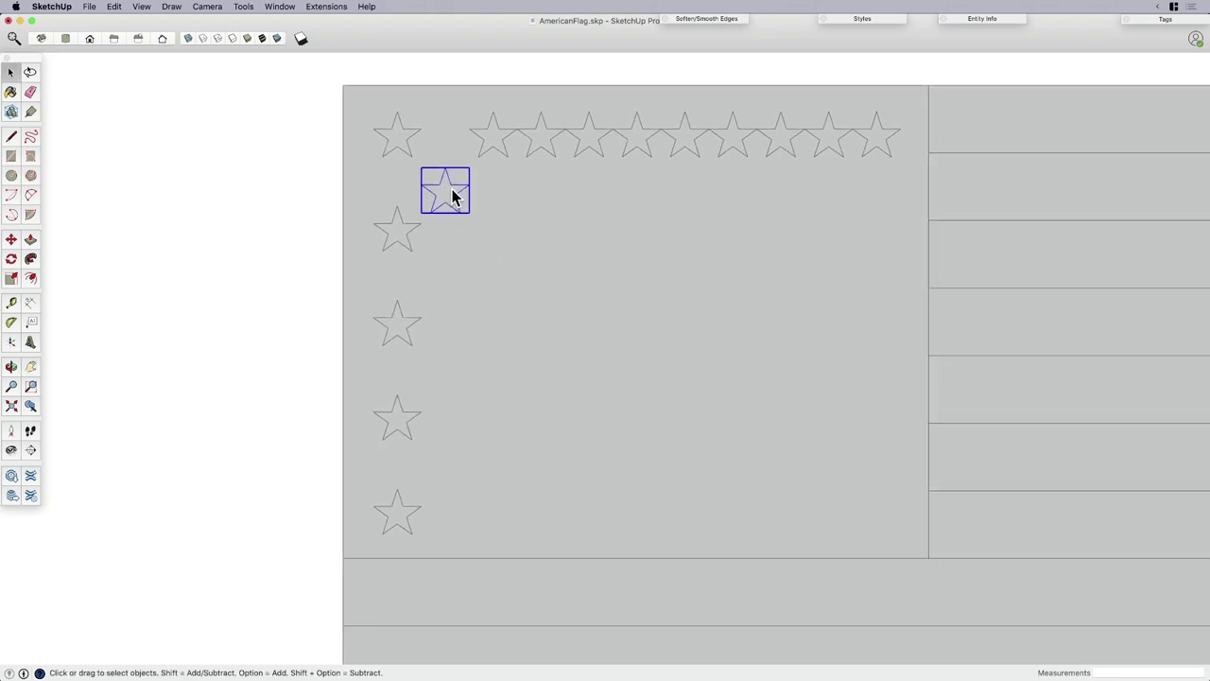
key("m")
key("alt")
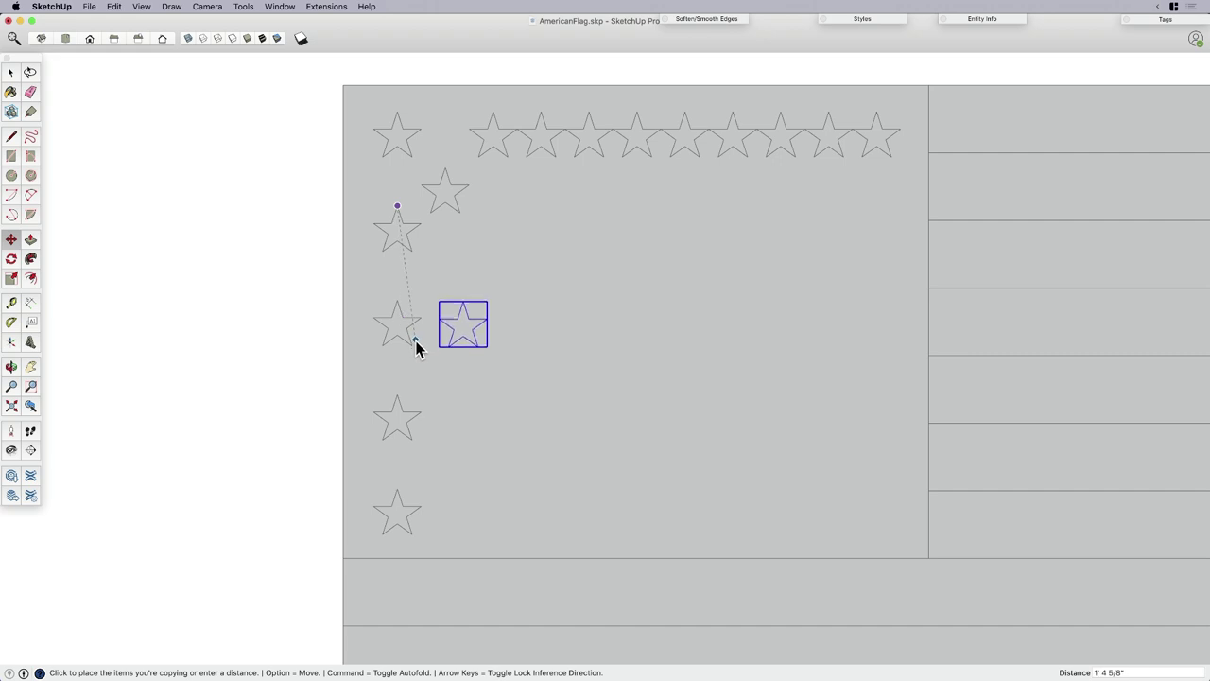
left_click(398, 490)
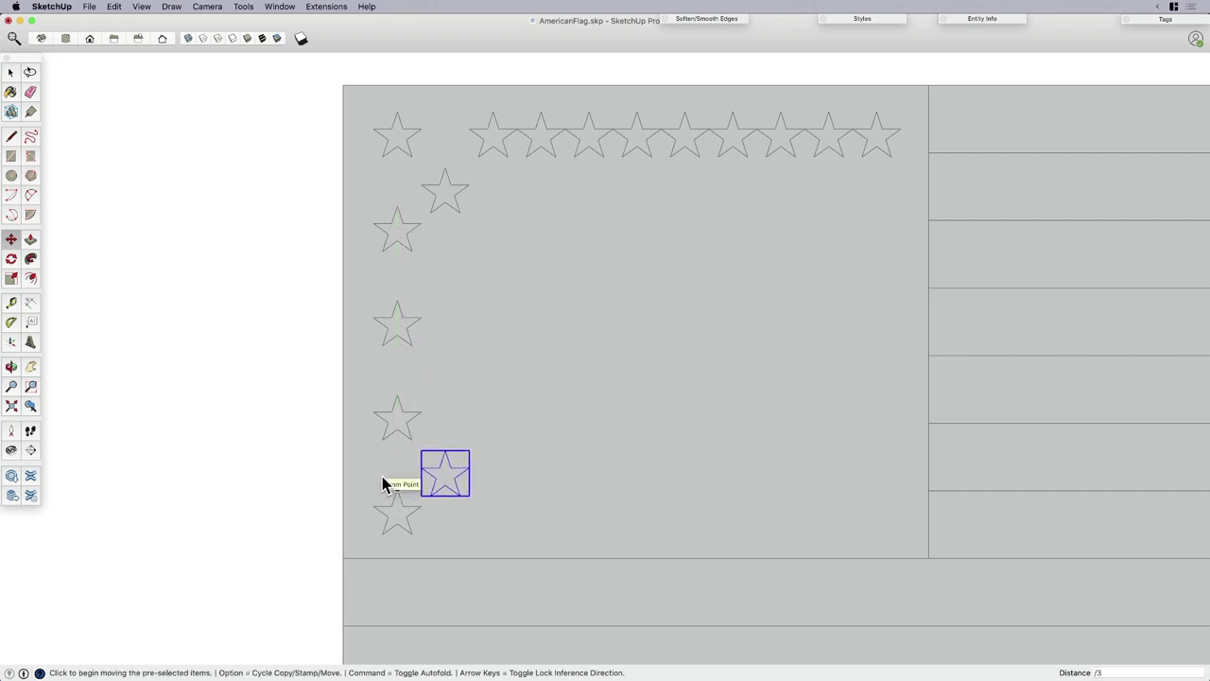
key("Return")
key("space")
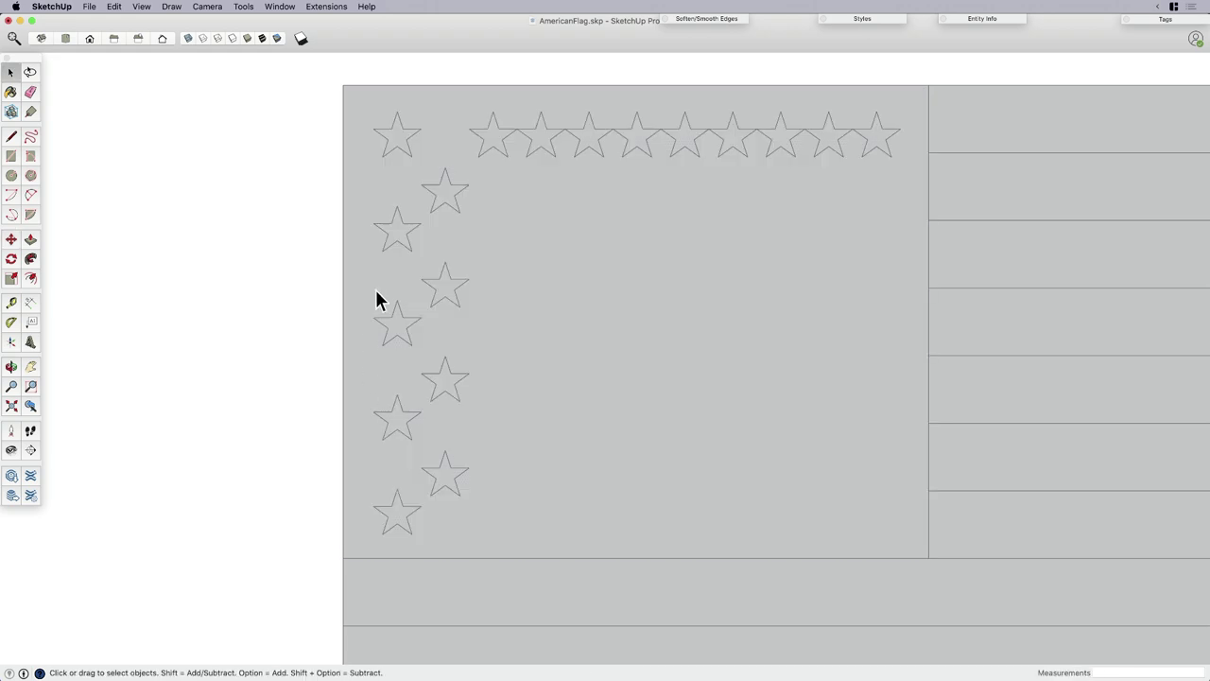
Select the staggered stars, then box-select the eight extra stars in the top row.
left_click(405, 213)
left_click(403, 302)
left_click(445, 194)
left_click_drag(469, 108, 870, 172)
Delete the eight extra top-row stars and select both left star columns.
key("Delete")
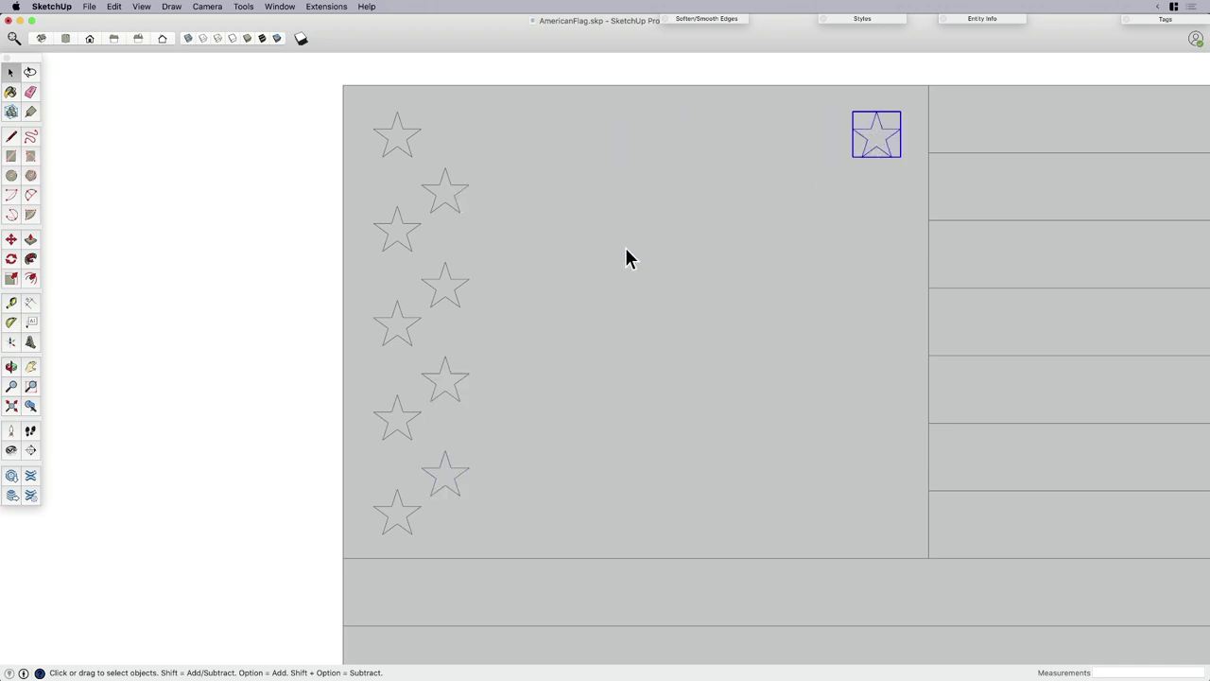
middle_click_drag(677, 341, 636, 343, "shift")
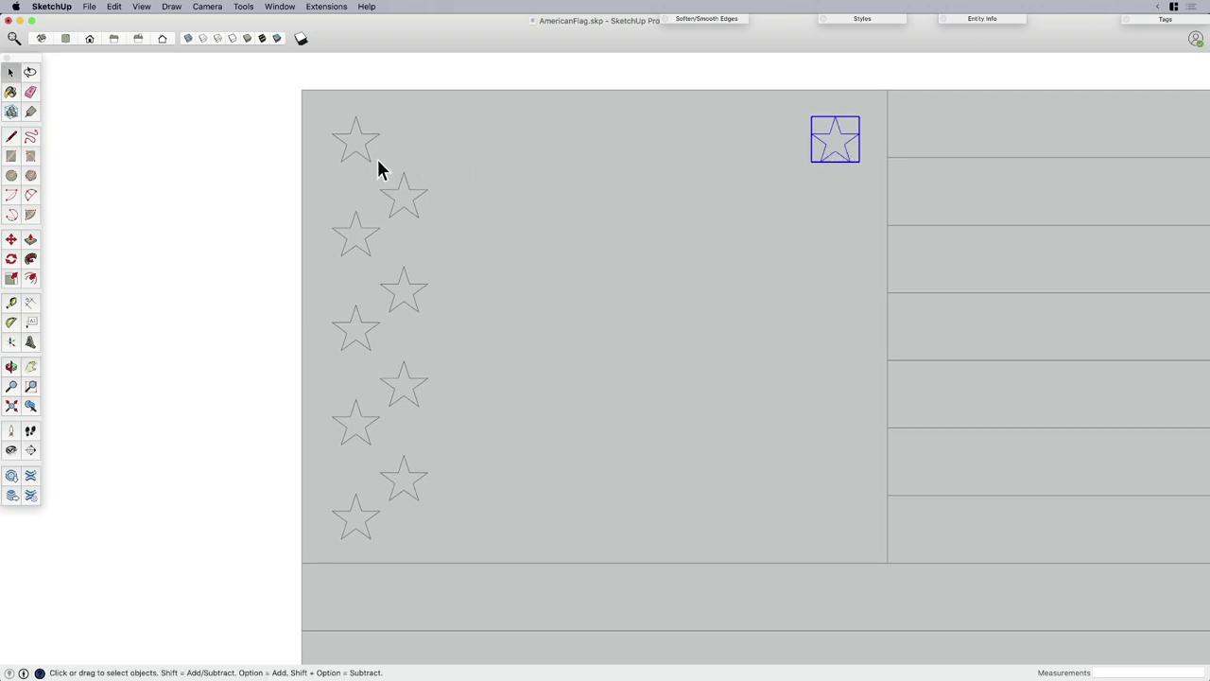
left_click_drag(318, 110, 442, 550)
Copy the two columns to the rightmost top star and divide by 5 across the canton.
key("m")
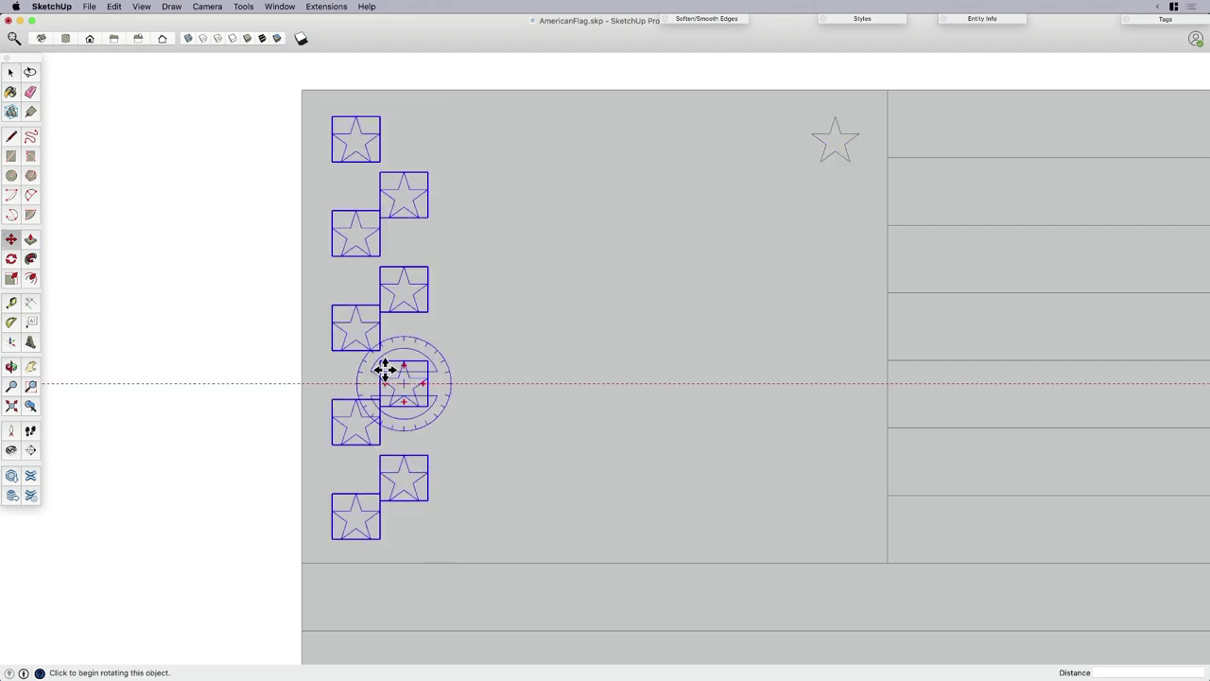
key("space")
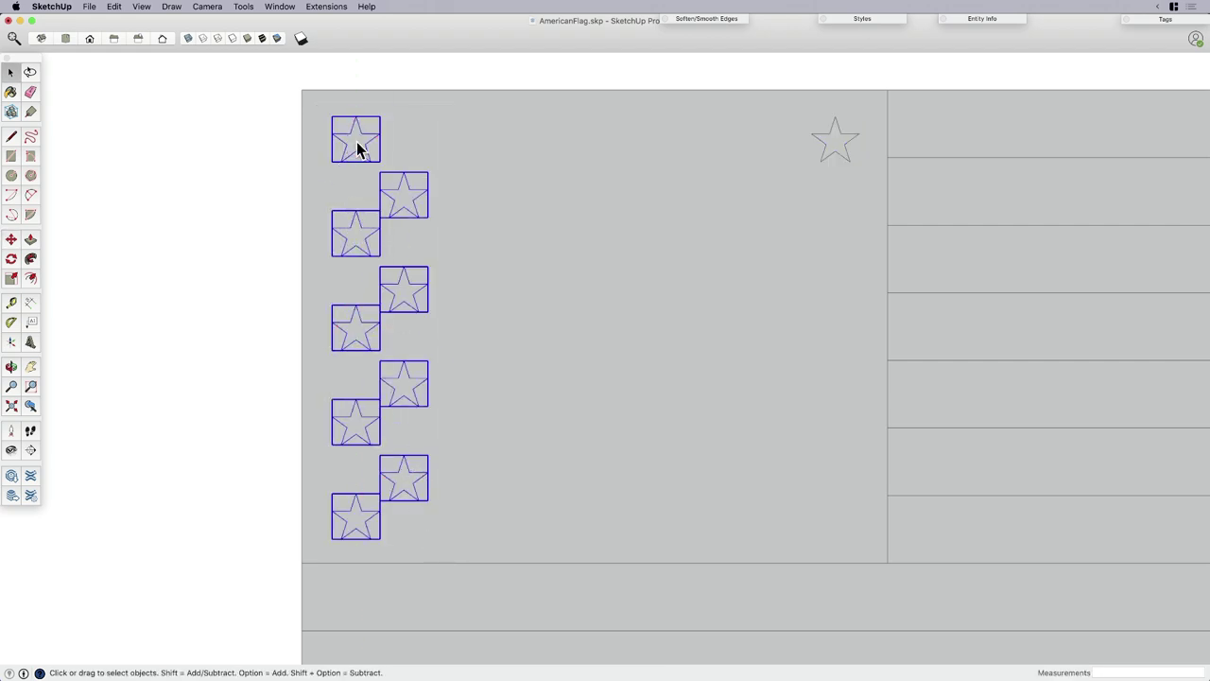
key("m")
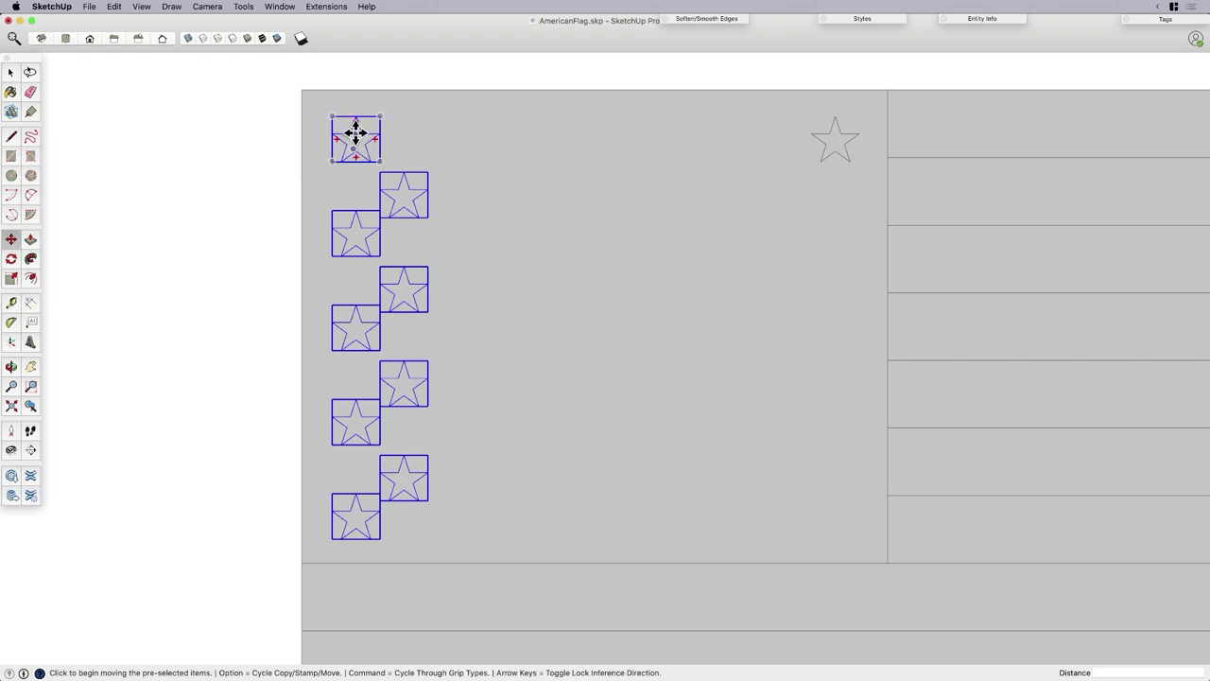
mouse_move(354, 122)
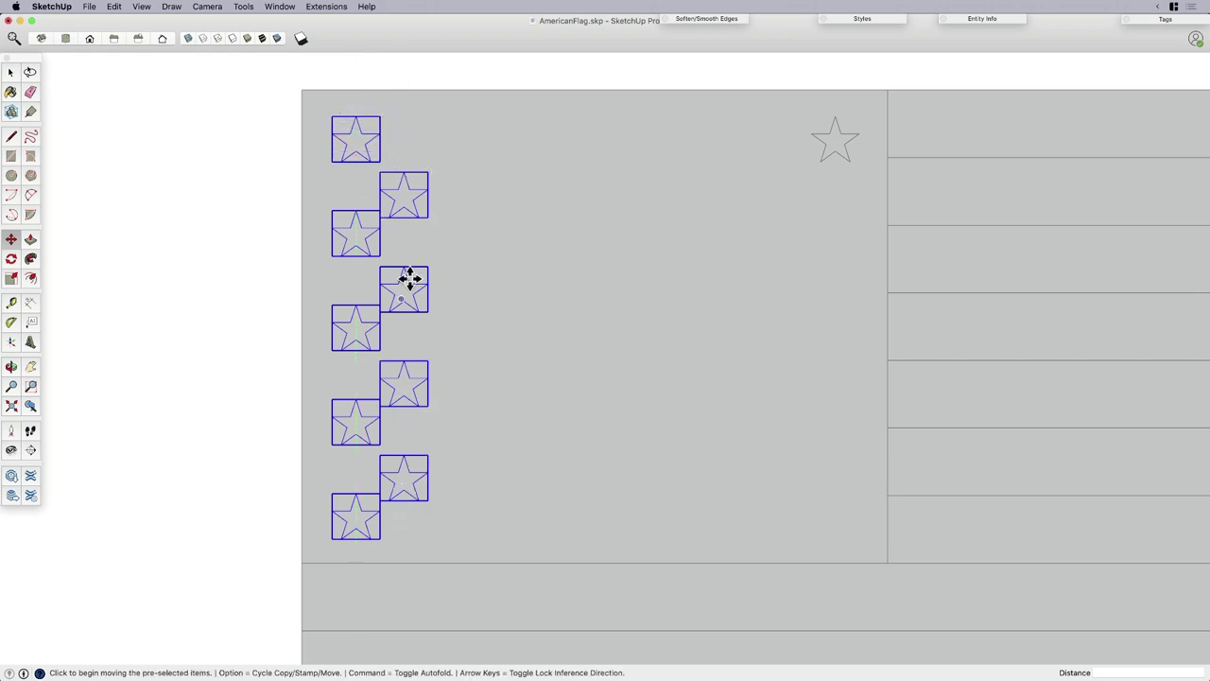
key("alt")
left_click(355, 114)
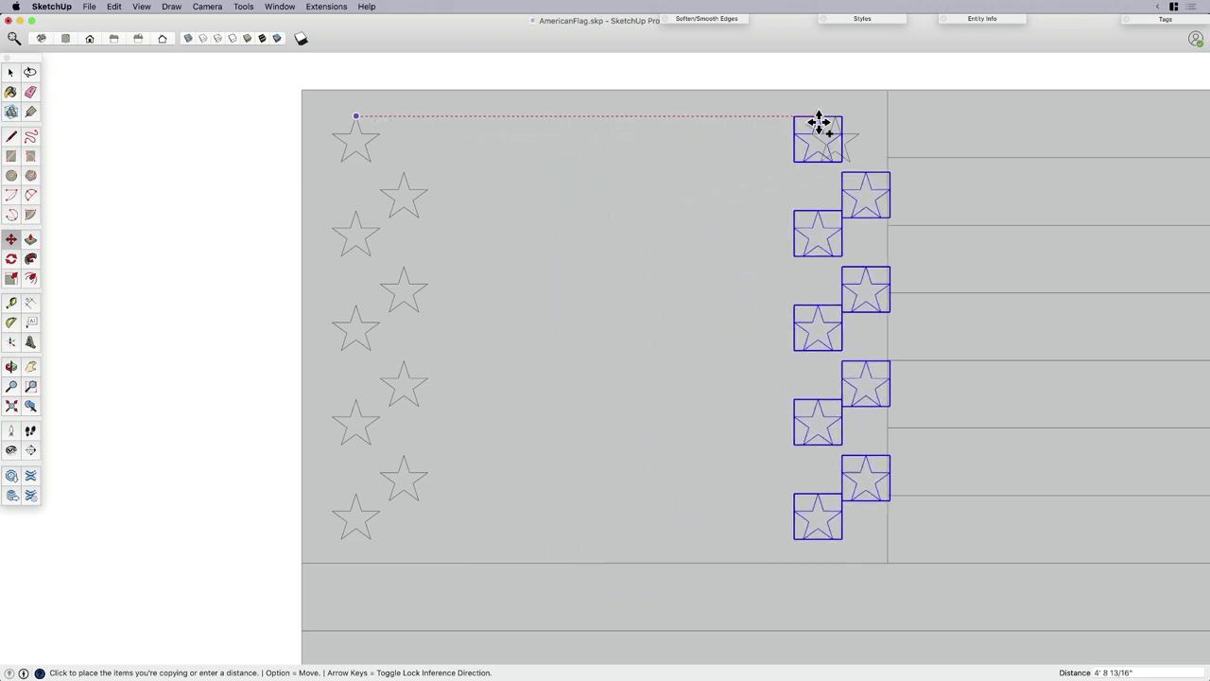
left_click(832, 117)
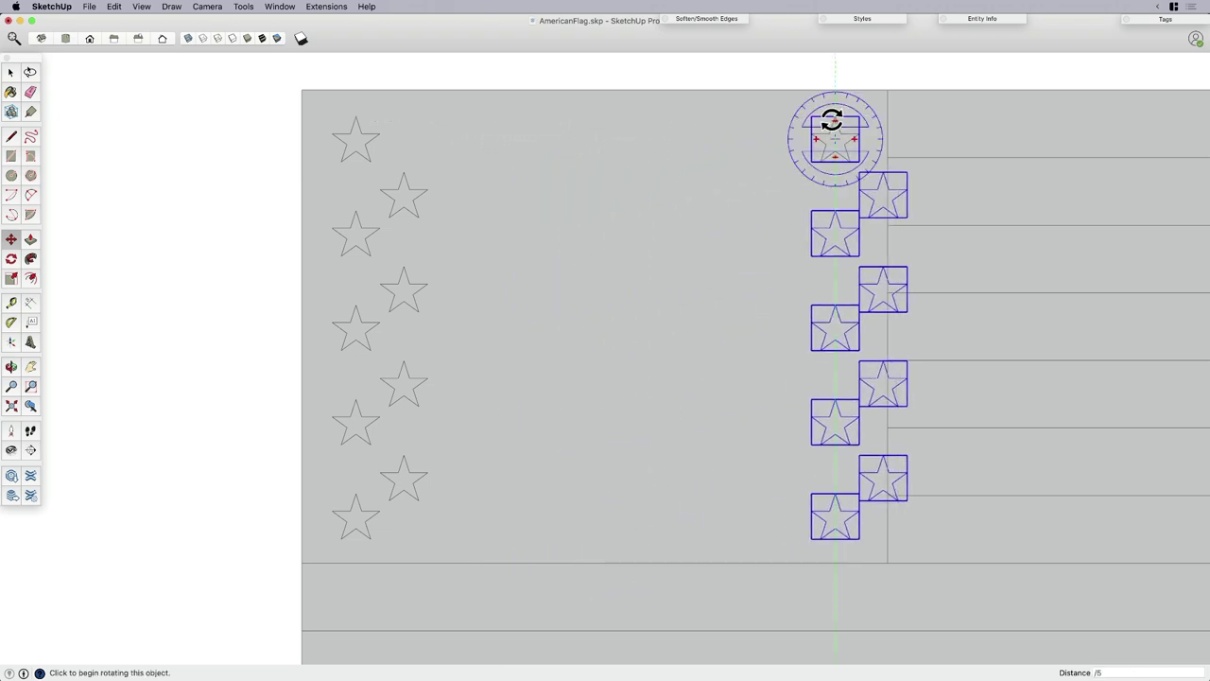
type("/5")
key("Return")
key("space")
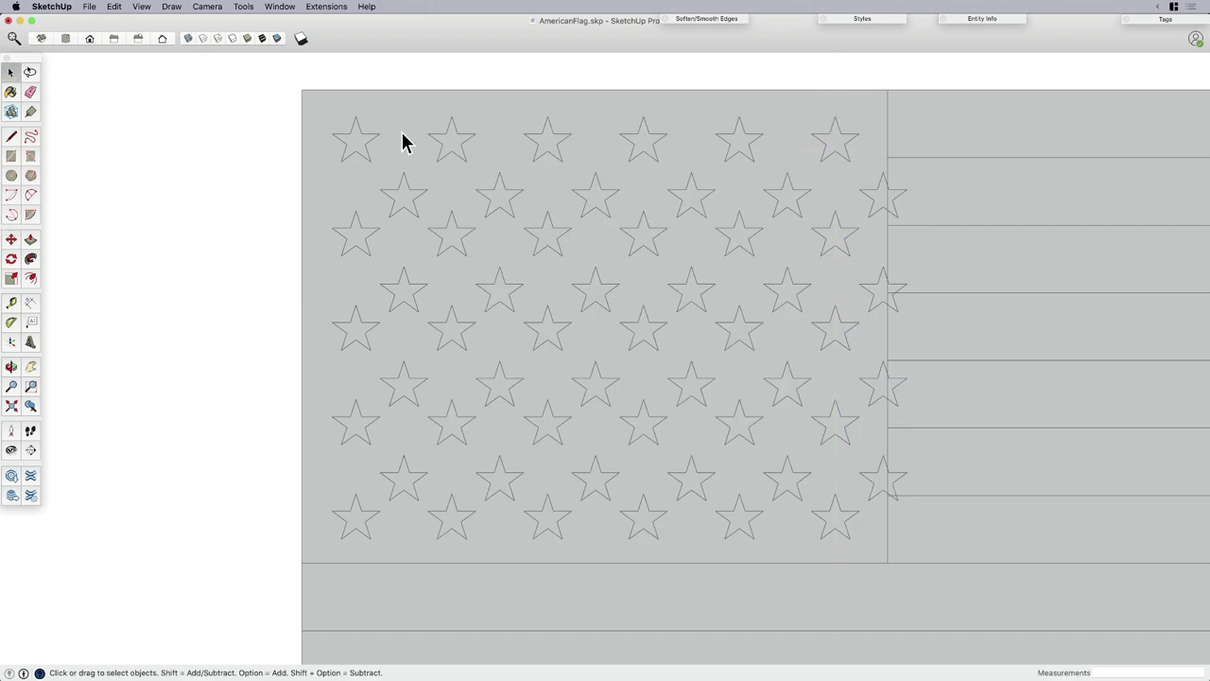
Delete the four stray stars overhanging the canton's right edge.
left_click_drag(348, 116, 877, 179)
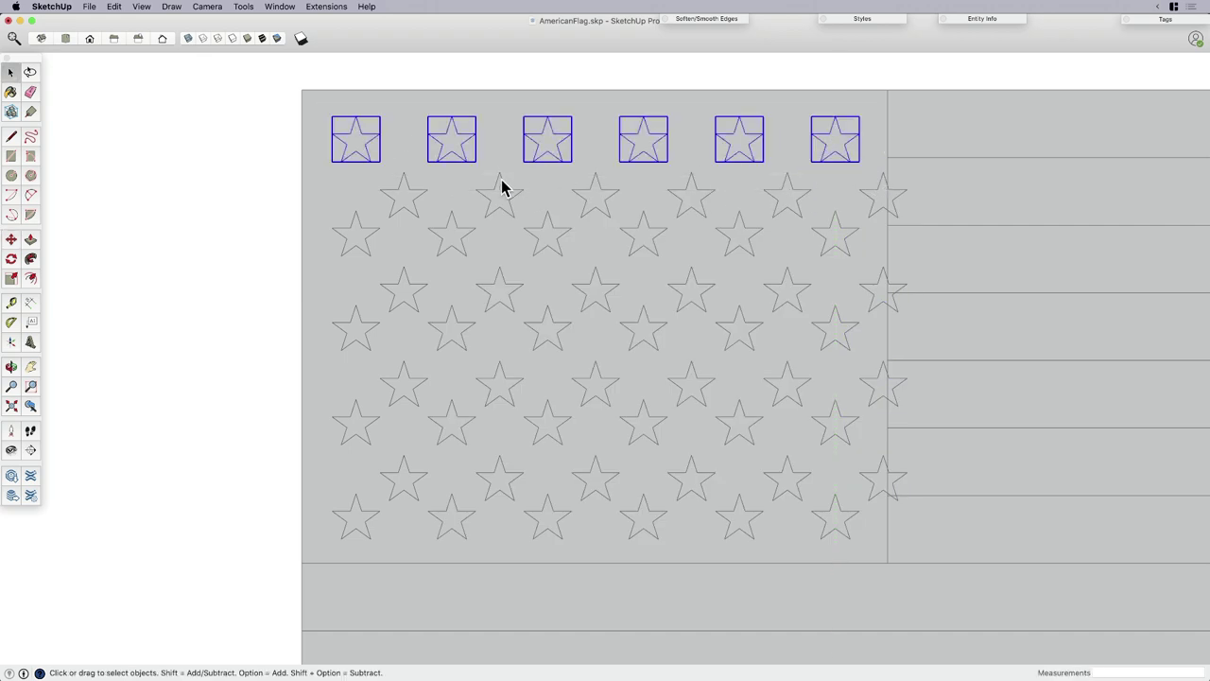
left_click_drag(377, 166, 835, 237)
left_click(898, 202)
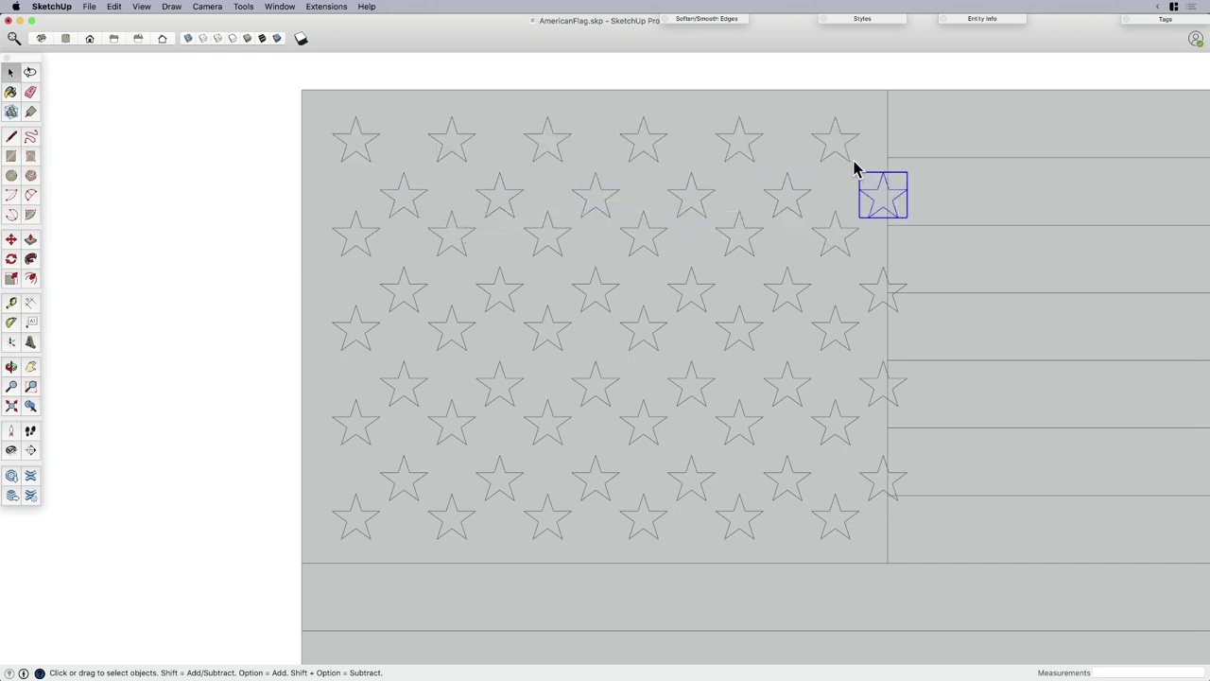
left_click_drag(854, 168, 878, 202)
key("Delete")
left_click(883, 290)
key("Delete")
left_click(884, 390)
key("Delete")
left_click(879, 476)
key("Delete")
Box-select all stars and confirm in Entity Info that 50 components remain.
left_click(835, 153)
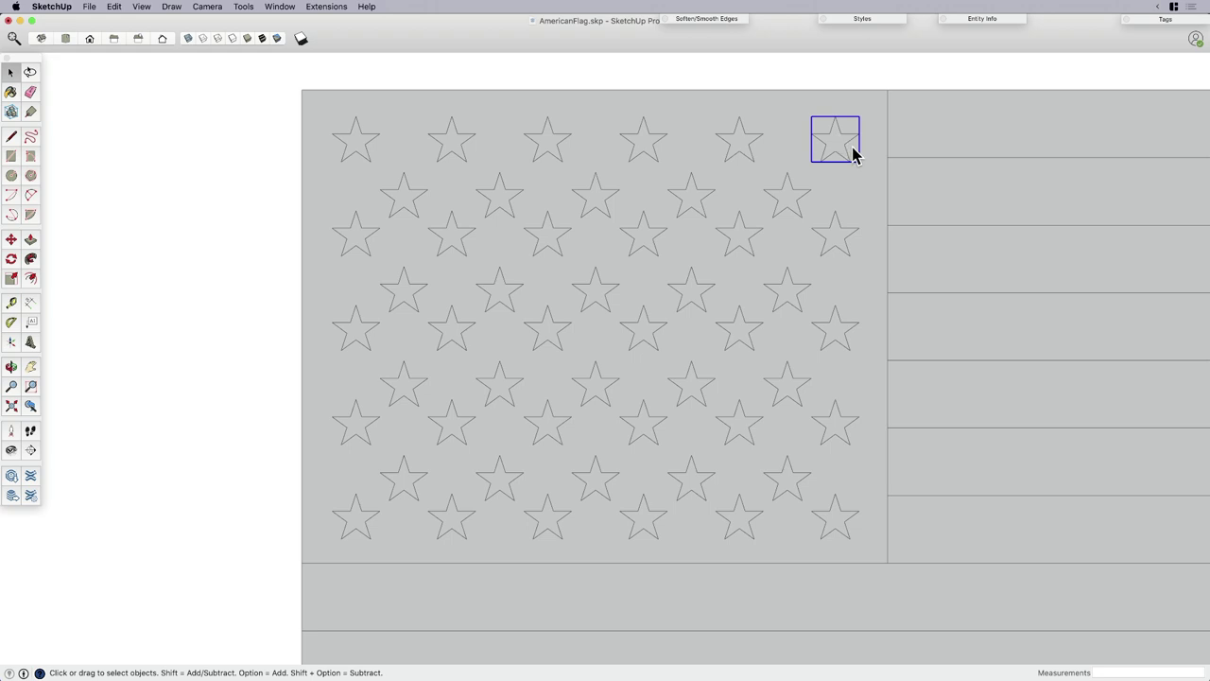
left_click_drag(320, 98, 875, 552)
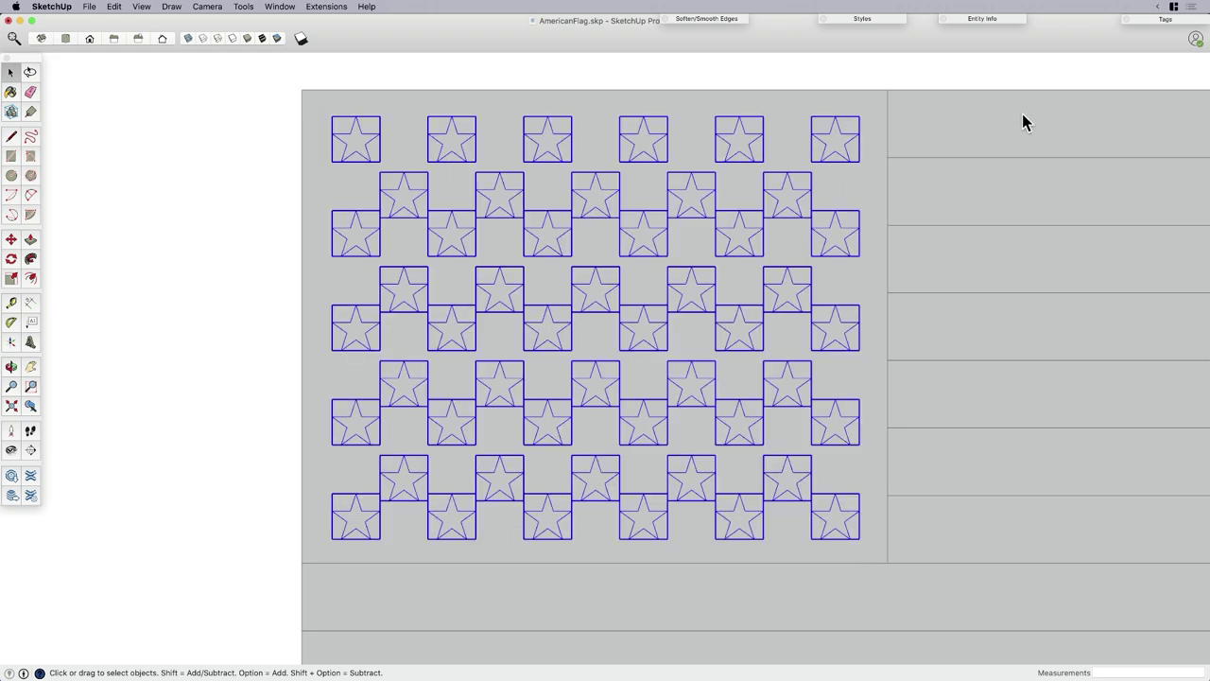
left_click(979, 20)
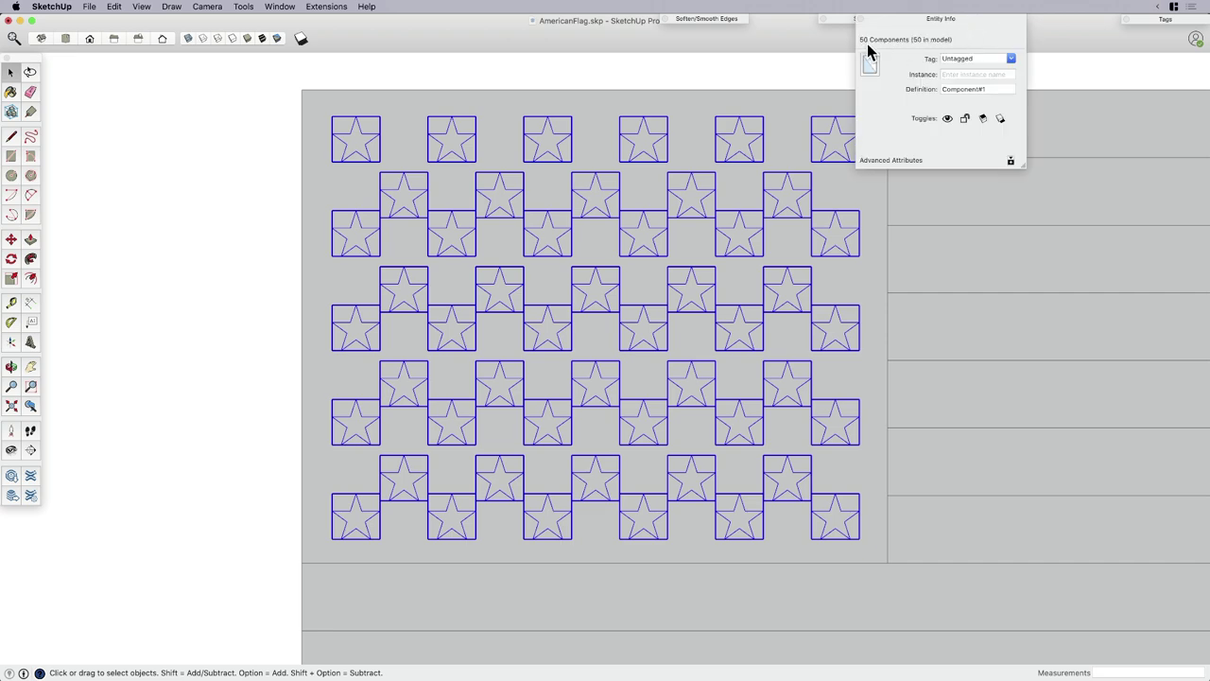
left_click(908, 19)
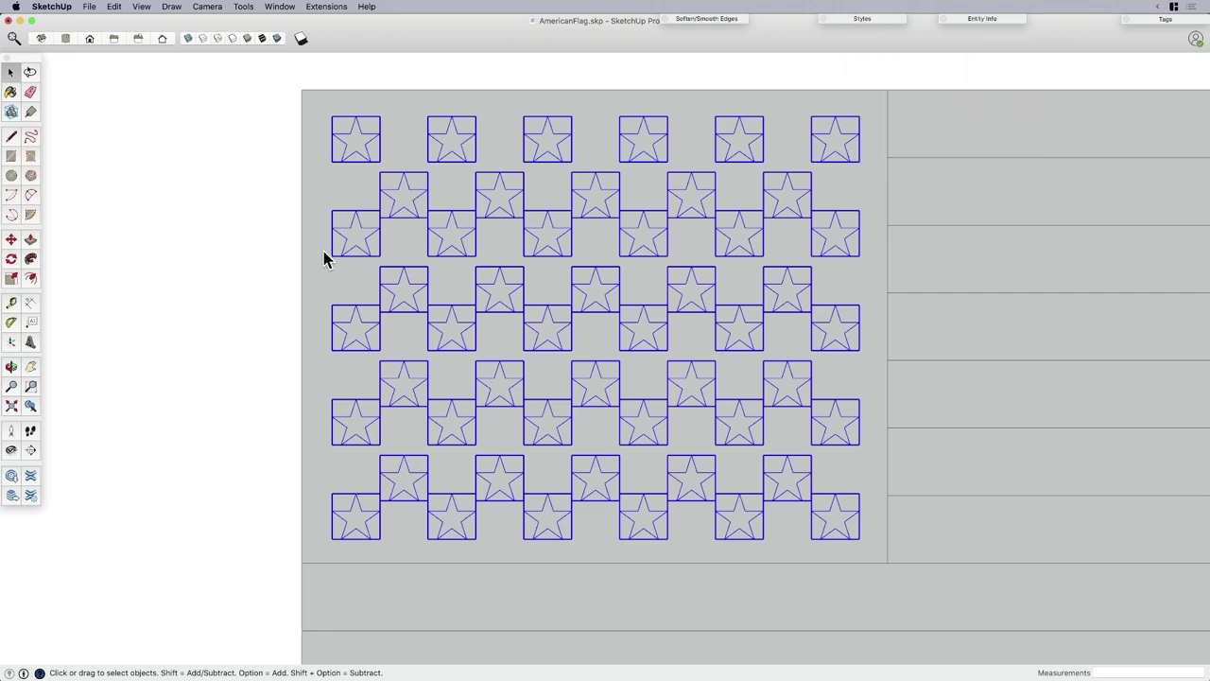
scroll(363, 242, "down", 10)
left_click(326, 353)
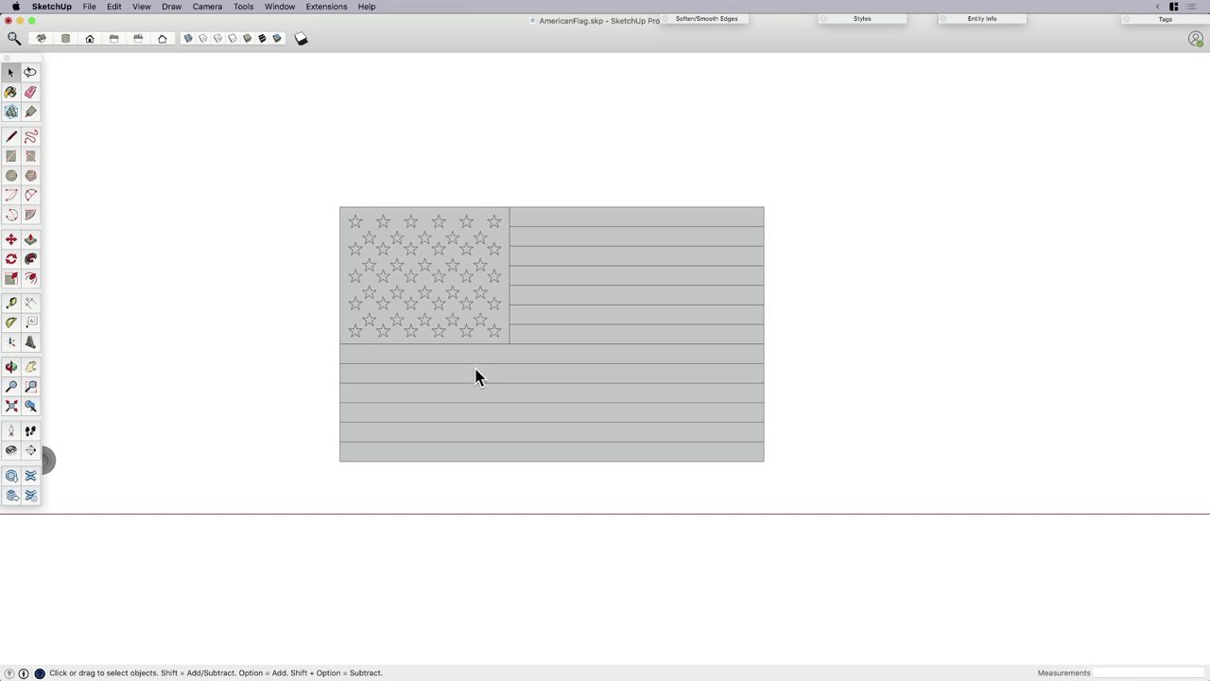
Draw a 15' by 9' rectangle matching the flag's footprint beneath it.
left_click_drag(281, 147, 821, 487)
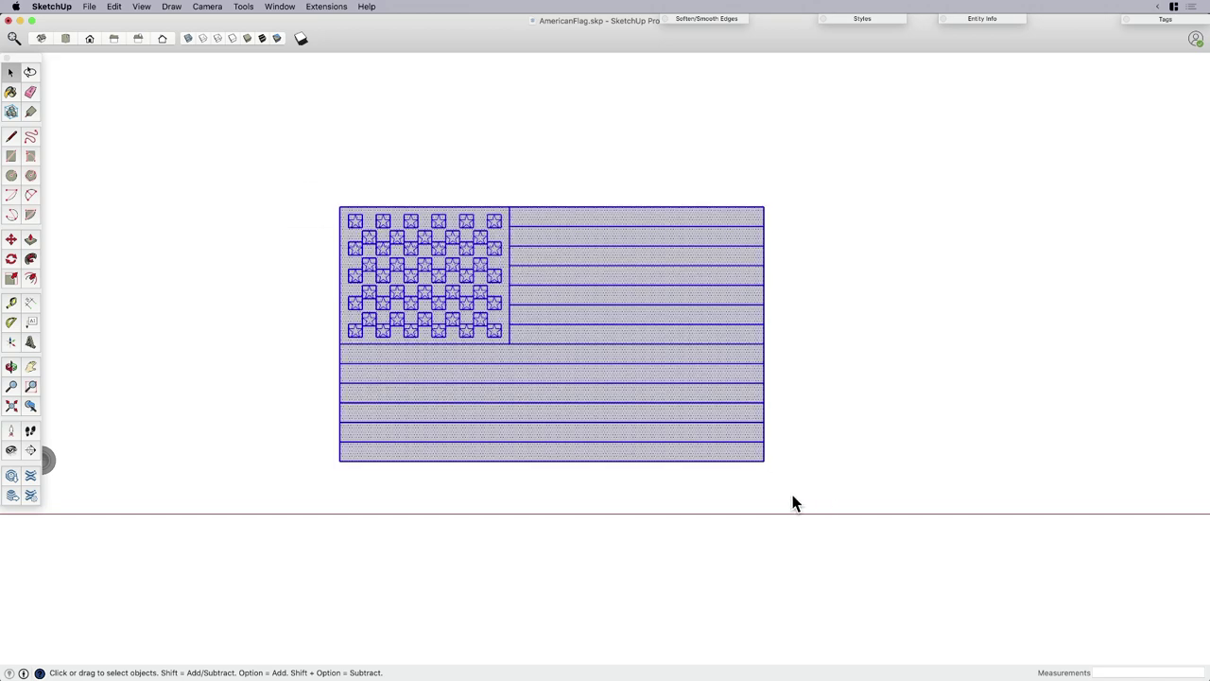
middle_click_drag(721, 486, 555, 457)
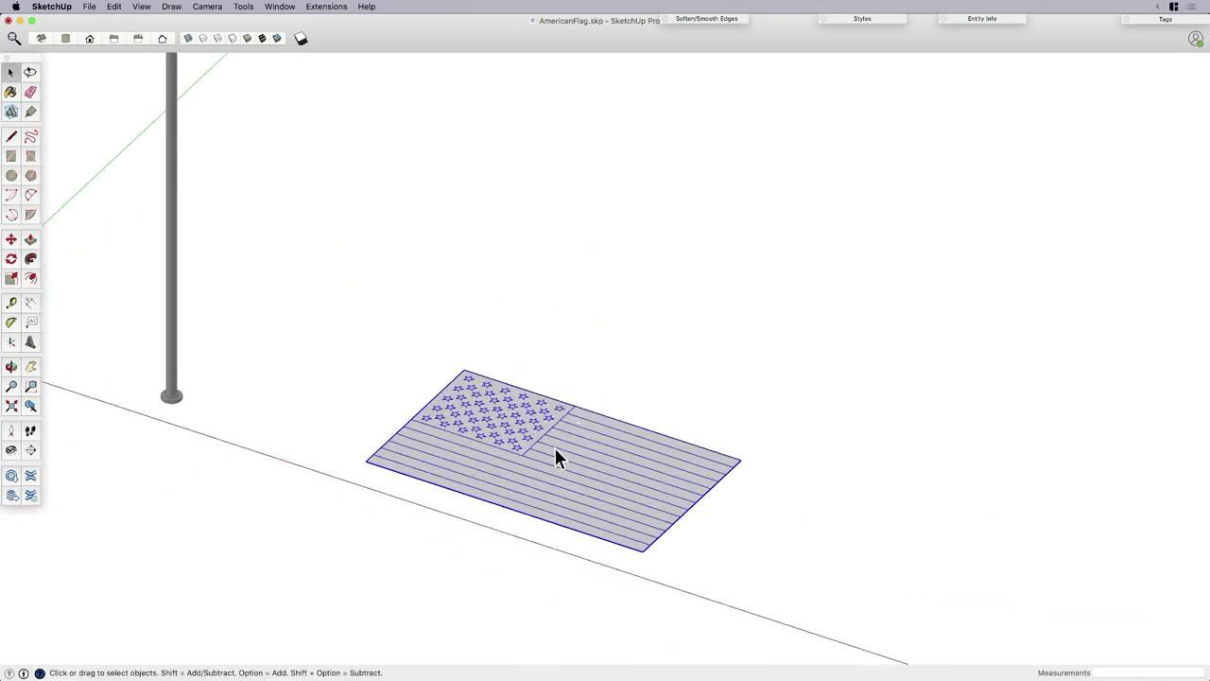
key("r")
mouse_move(592, 365)
middle_mouse_down()
mouse_move(789, 489)
mouse_move(651, 481)
middle_mouse_up()
key("space")
scroll(486, 502, "down", 5)
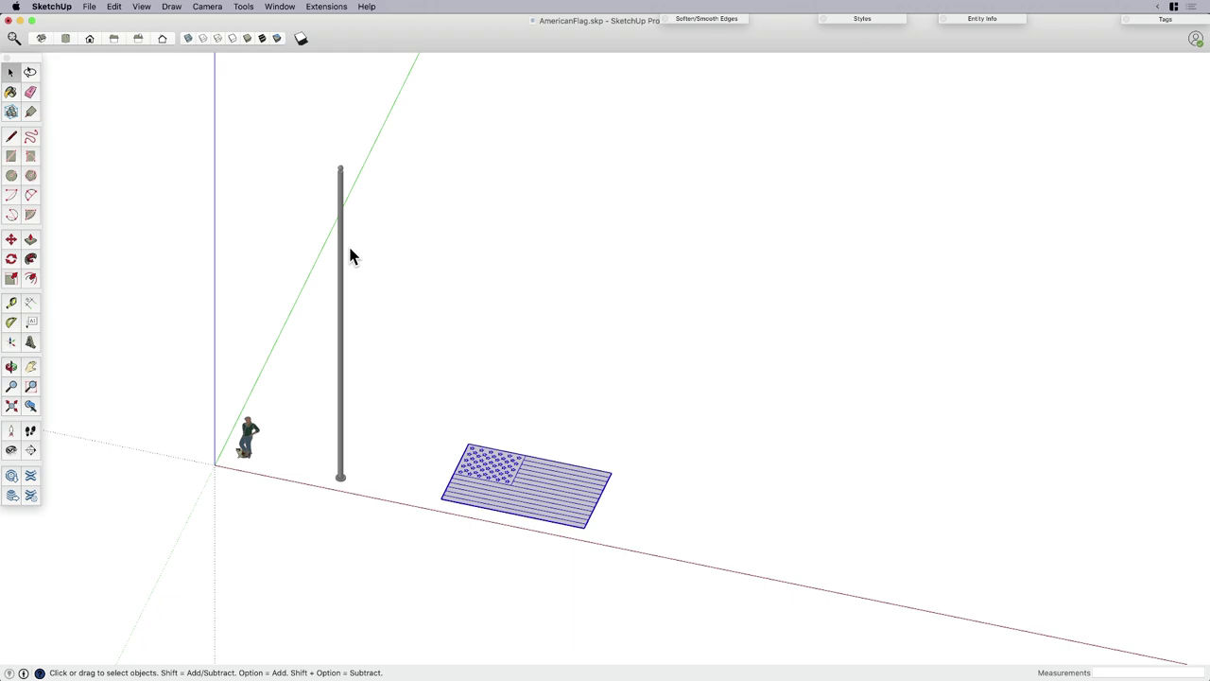
scroll(473, 501, "up", 6)
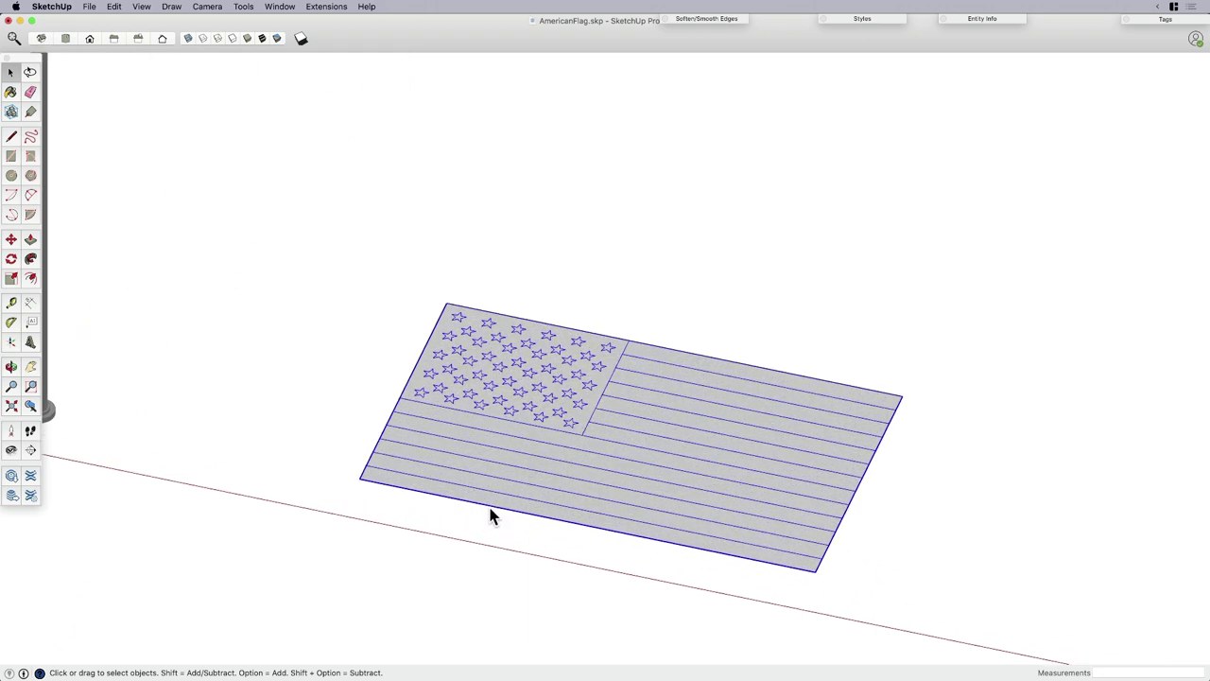
middle_click_drag(492, 514, 473, 467)
key("r")
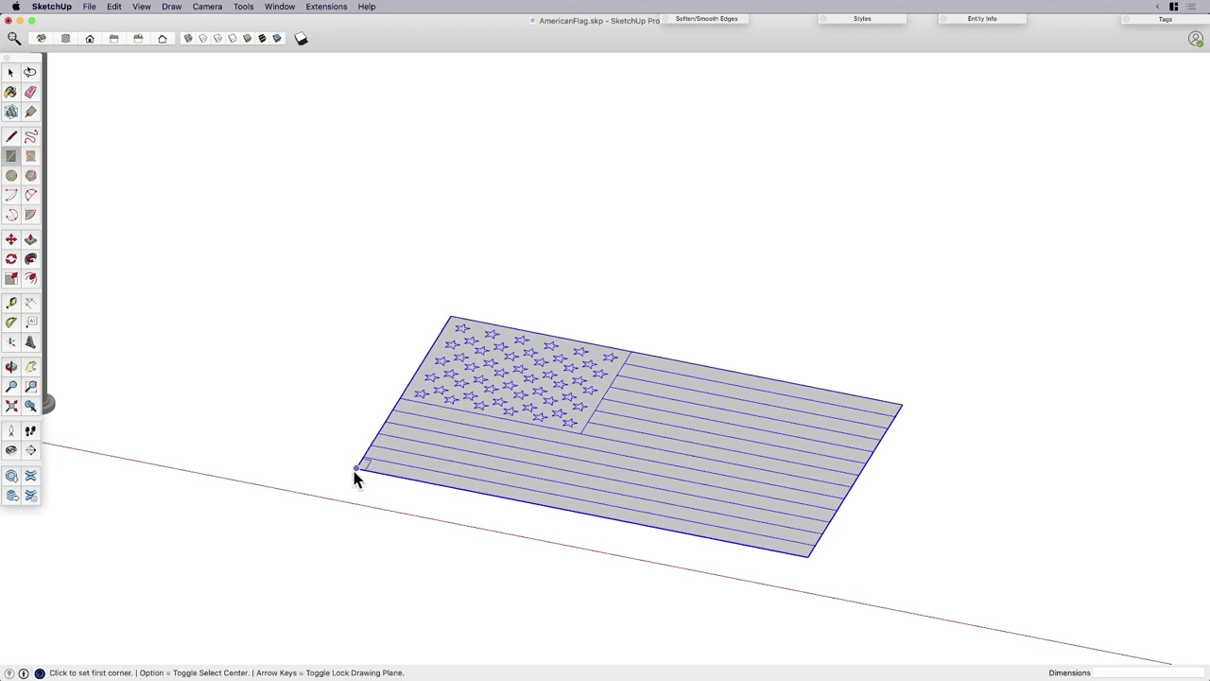
left_click(356, 468)
left_click(898, 406)
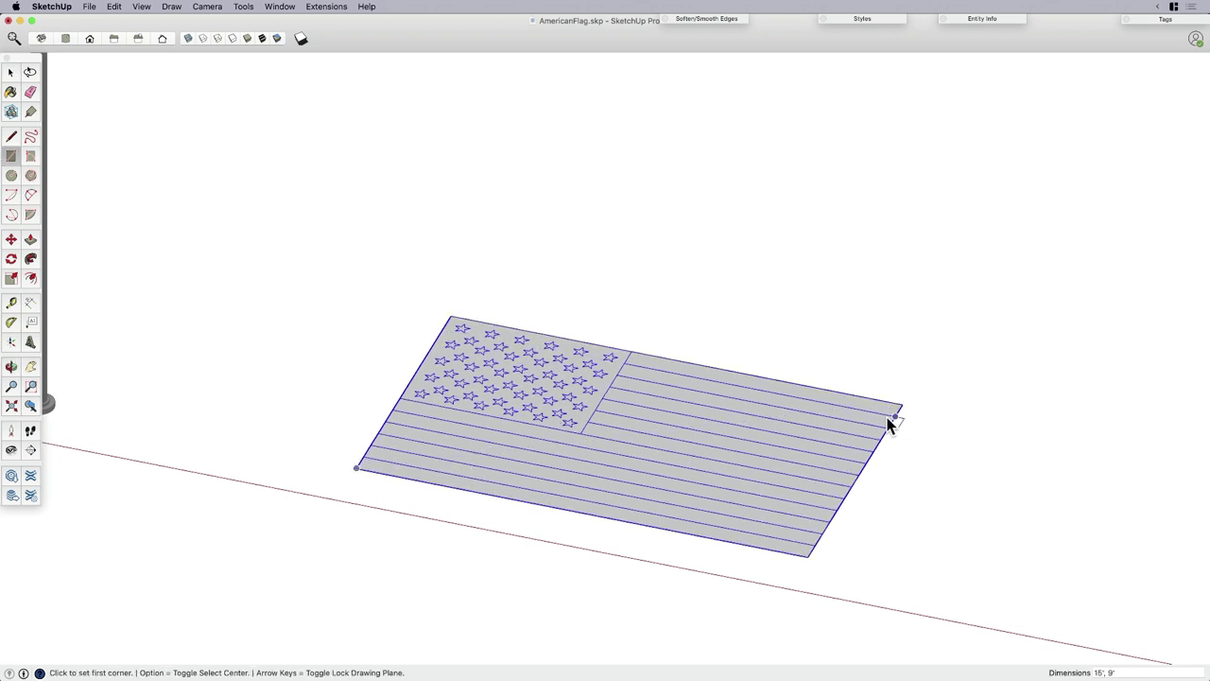
Move the flag straight up the blue axis to float above the ground rectangle.
middle_click_drag(887, 417, 704, 440)
key("super+a")
key("m")
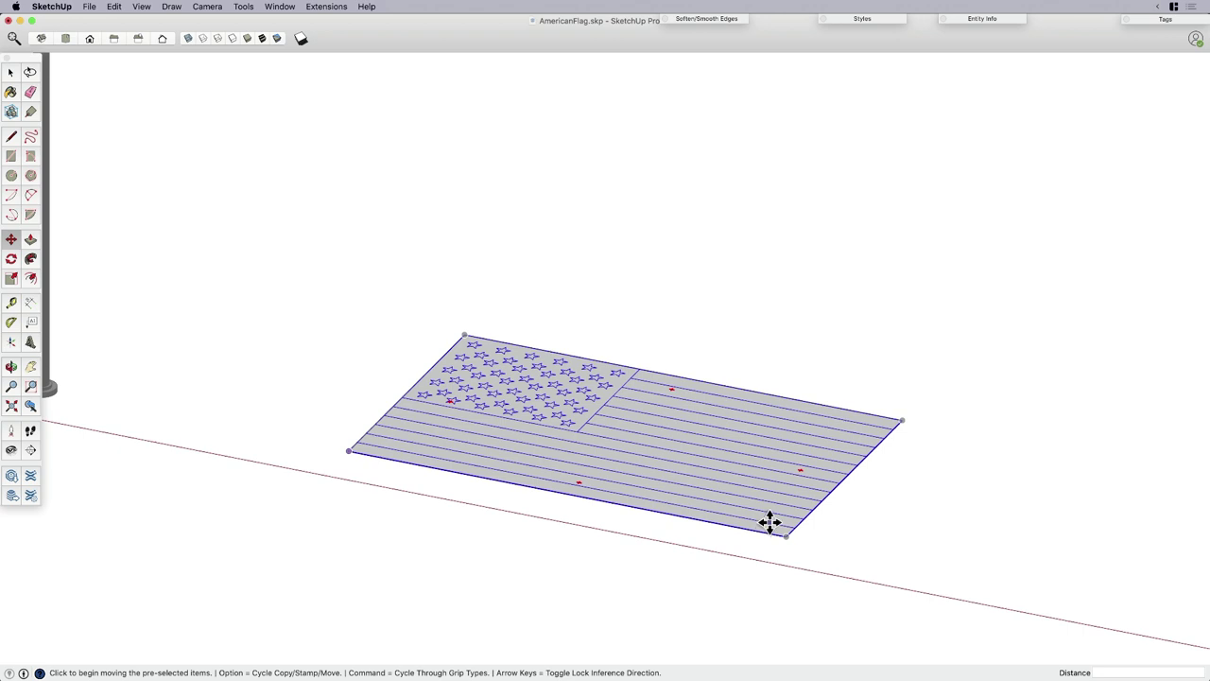
left_click(771, 522)
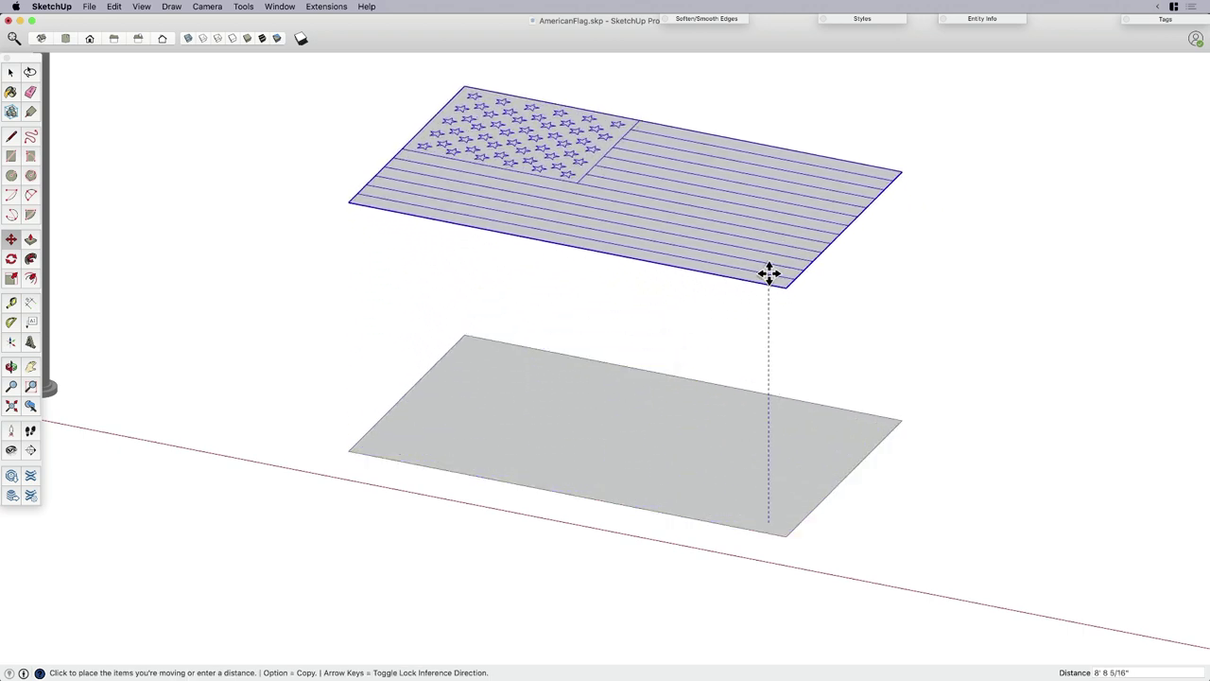
left_click(771, 274)
middle_click_drag(743, 306, 764, 321)
Draw a vertical edge from the flag's lower-right corner down to the rectangle's corner.
key("r")
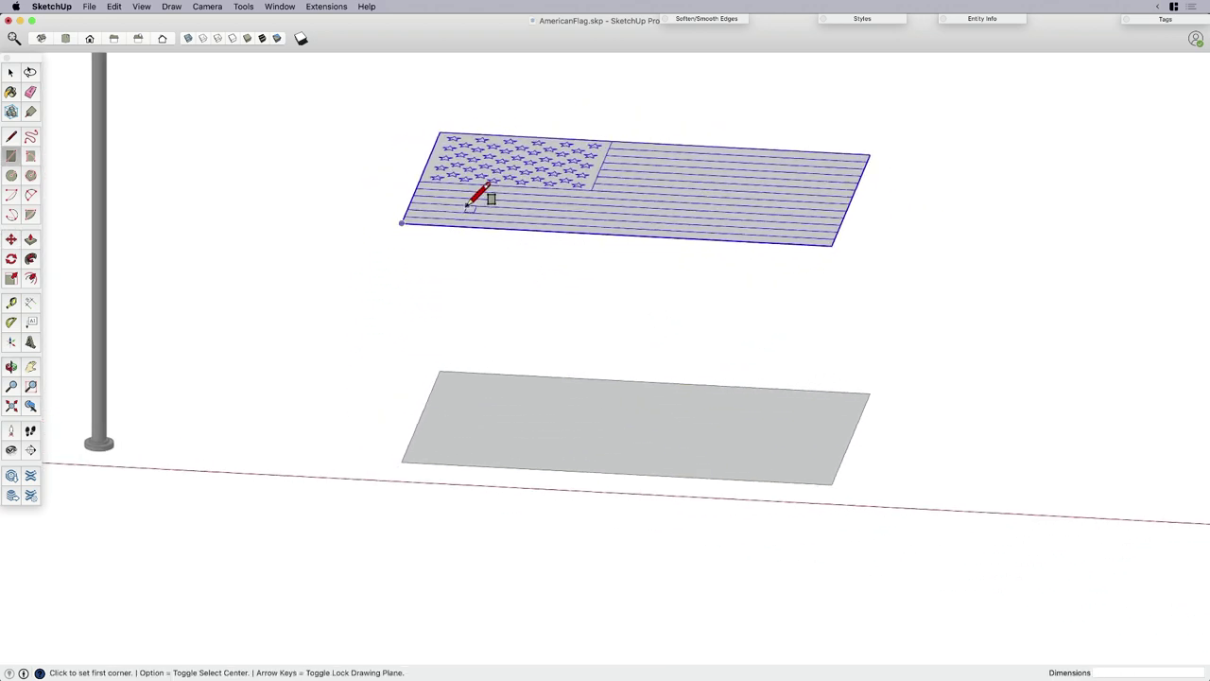
left_click(401, 223)
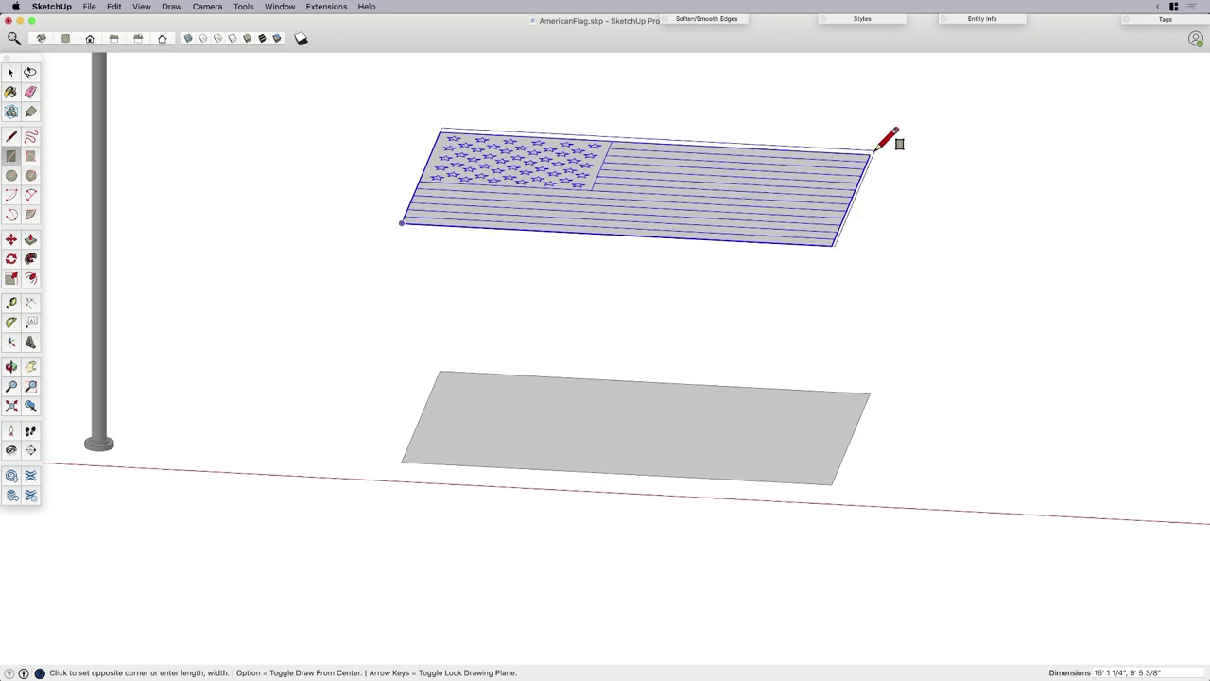
key("space")
middle_click_drag(801, 259, 804, 215)
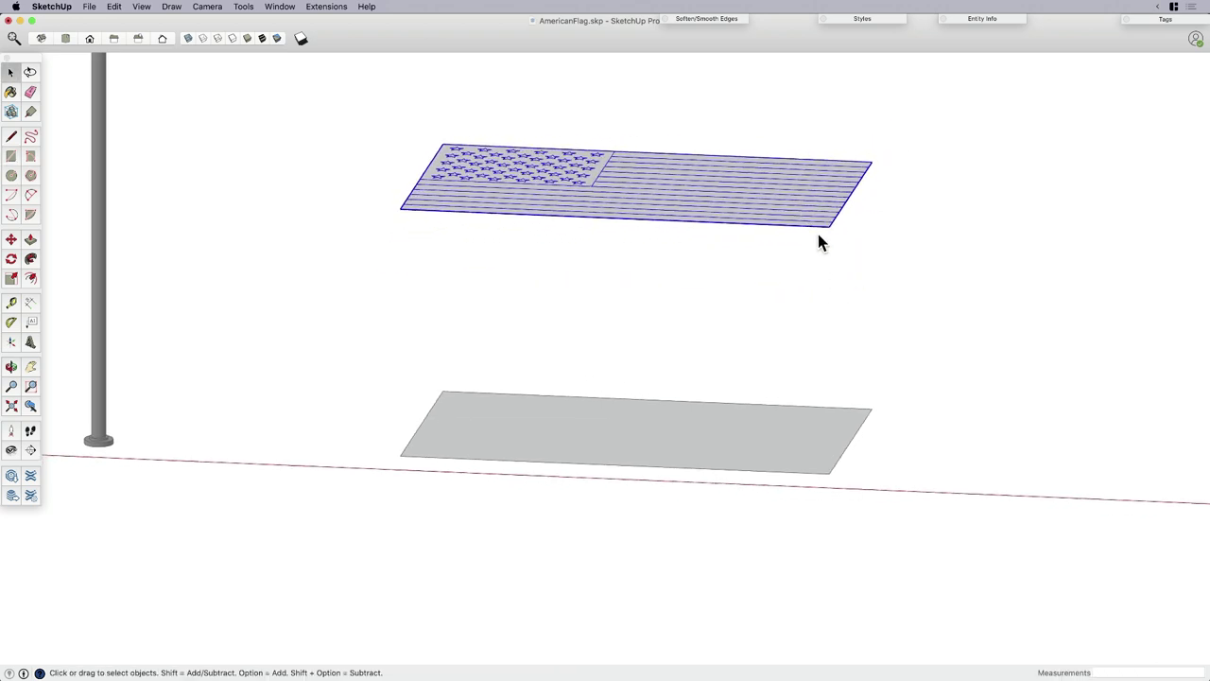
key("l")
left_click(829, 225)
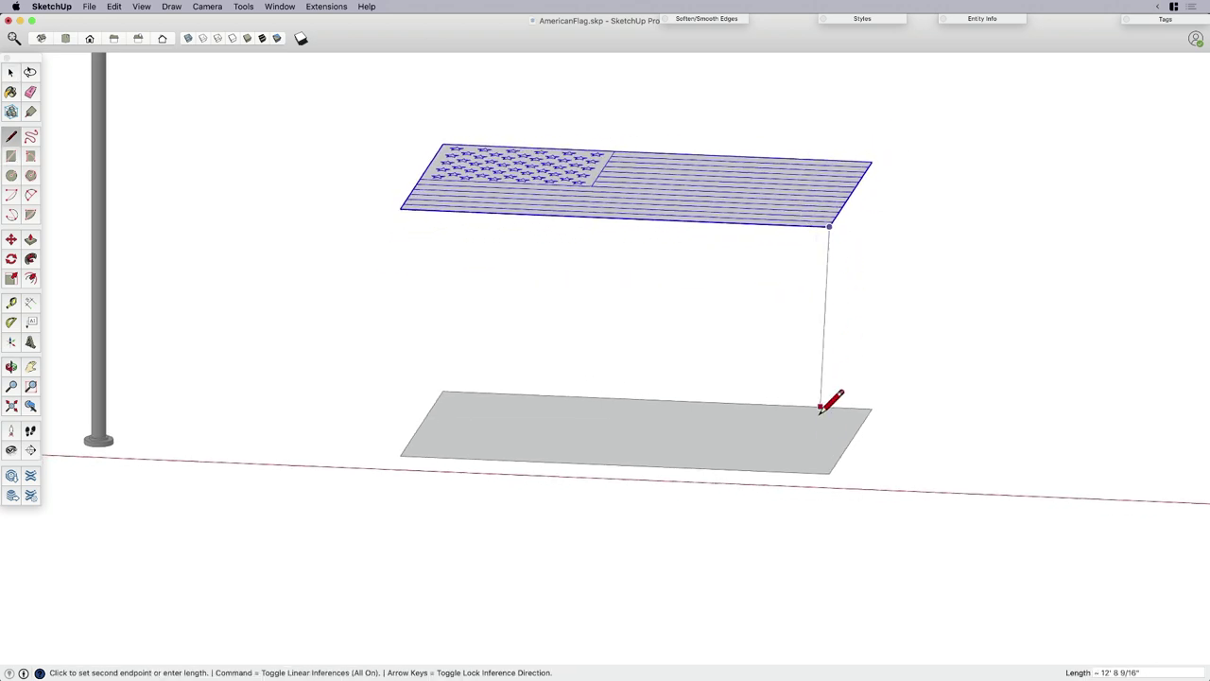
left_click(829, 470)
middle_click_drag(829, 470, 297, 75)
key("space")
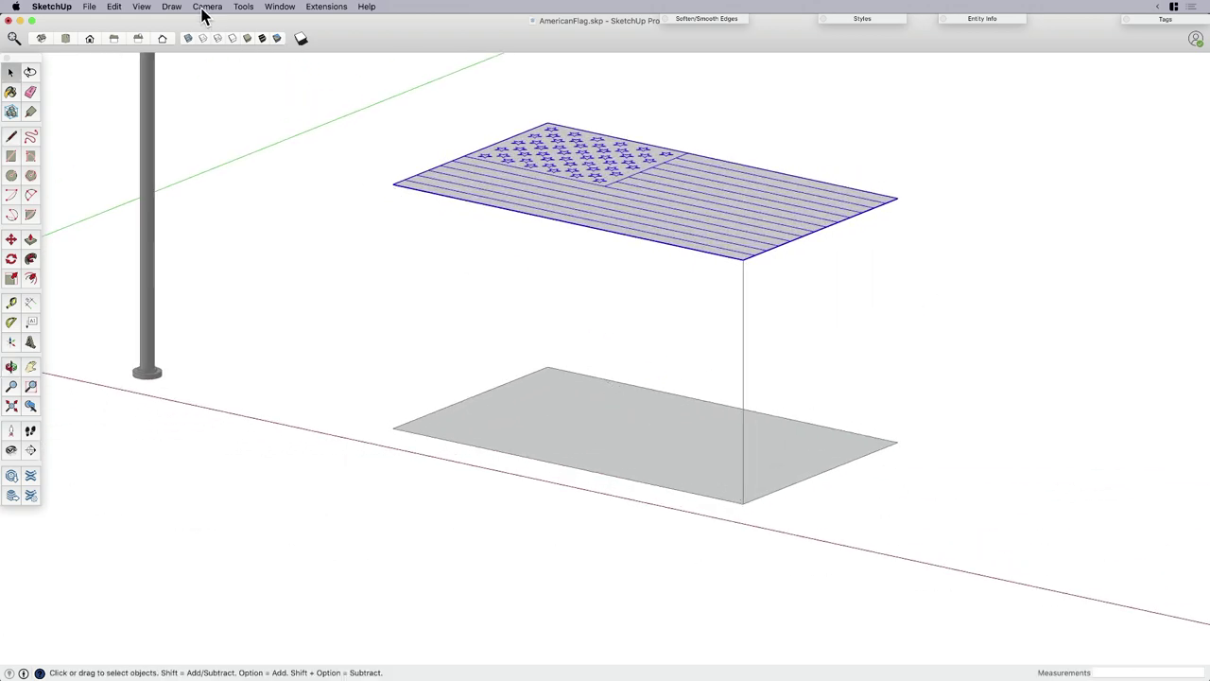
Switch the camera to Perspective and erase the vertical guide line.
left_click(202, 13)
left_click(224, 81)
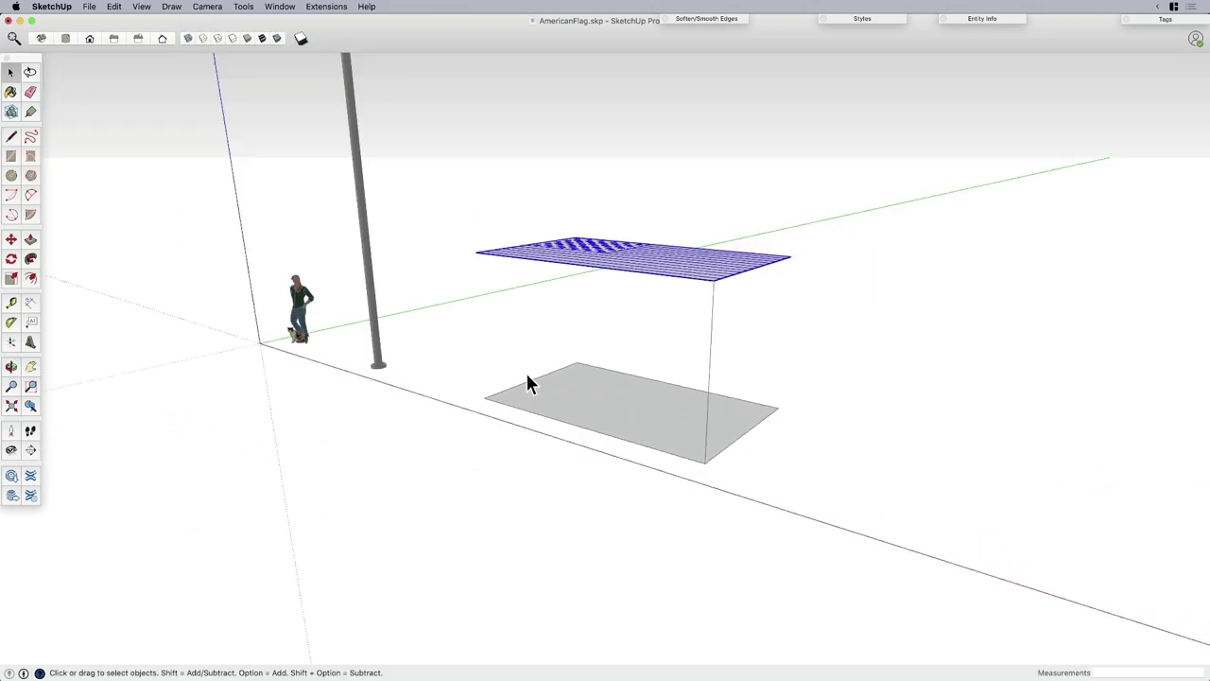
scroll(526, 372, "up", 3)
mouse_move(652, 382)
middle_mouse_down("shift")
mouse_move(746, 315)
mouse_move(612, 437)
mouse_move(570, 413)
middle_mouse_up("shift")
key("e")
left_click(759, 307)
key("space")
Push/Pull the ground rectangle upward into a box.
left_click(612, 442)
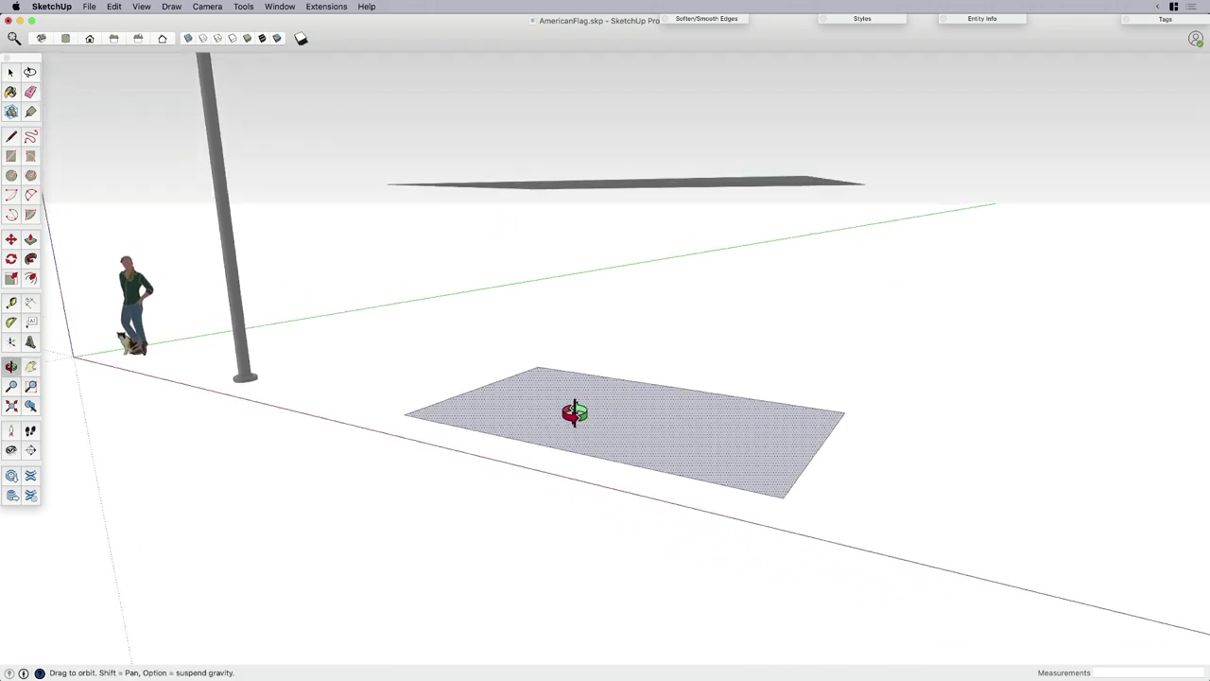
key("p")
left_click_drag(509, 435, 518, 379)
scroll(518, 376, "up", 1)
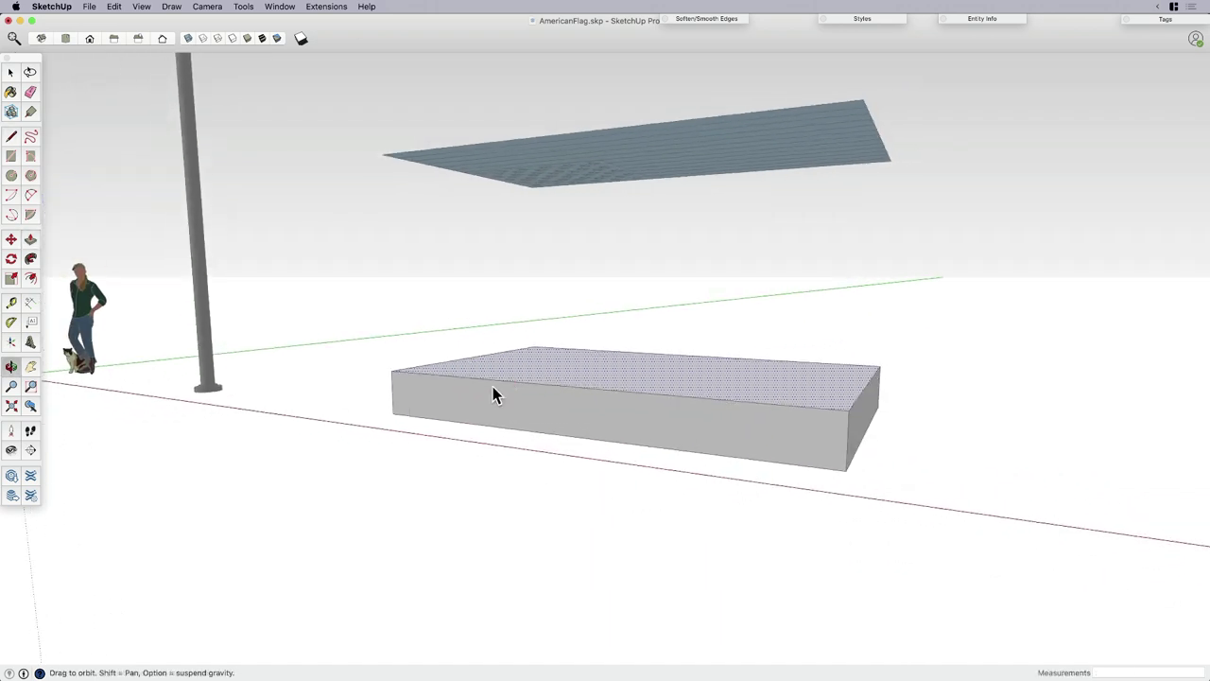
Draw a horizontal midline across the box face and a vertical centre line from the top edge's midpoint.
key("l")
left_click(394, 390)
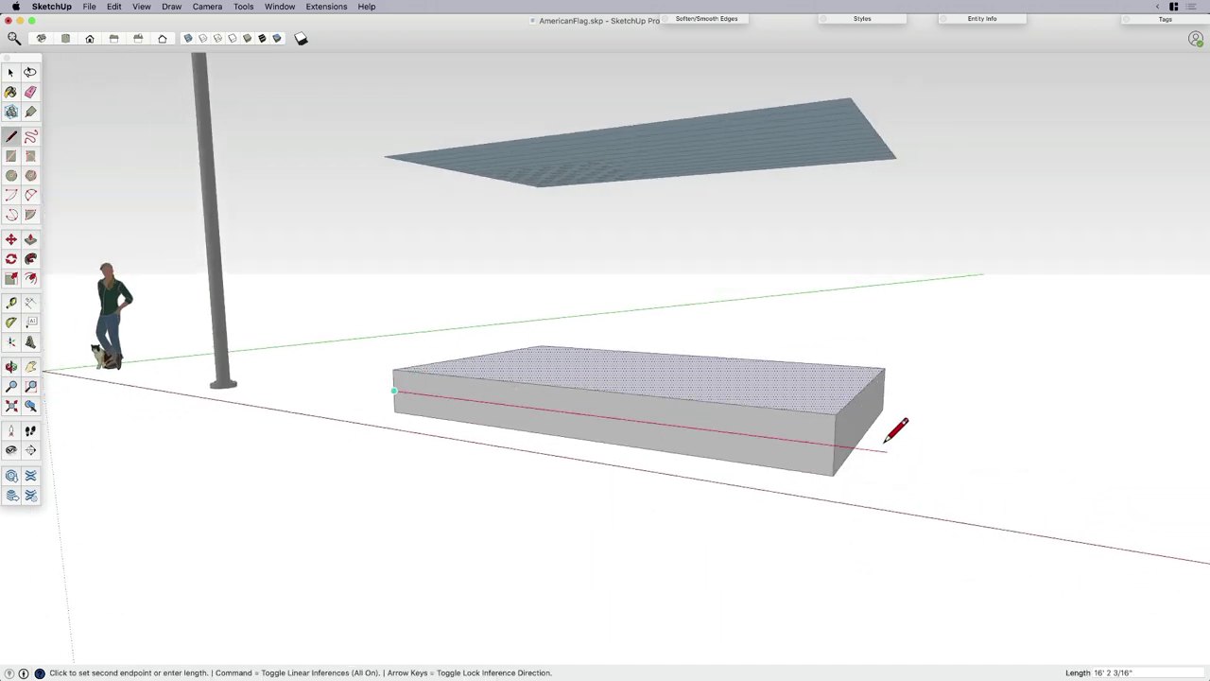
left_click(834, 444)
left_click(572, 387)
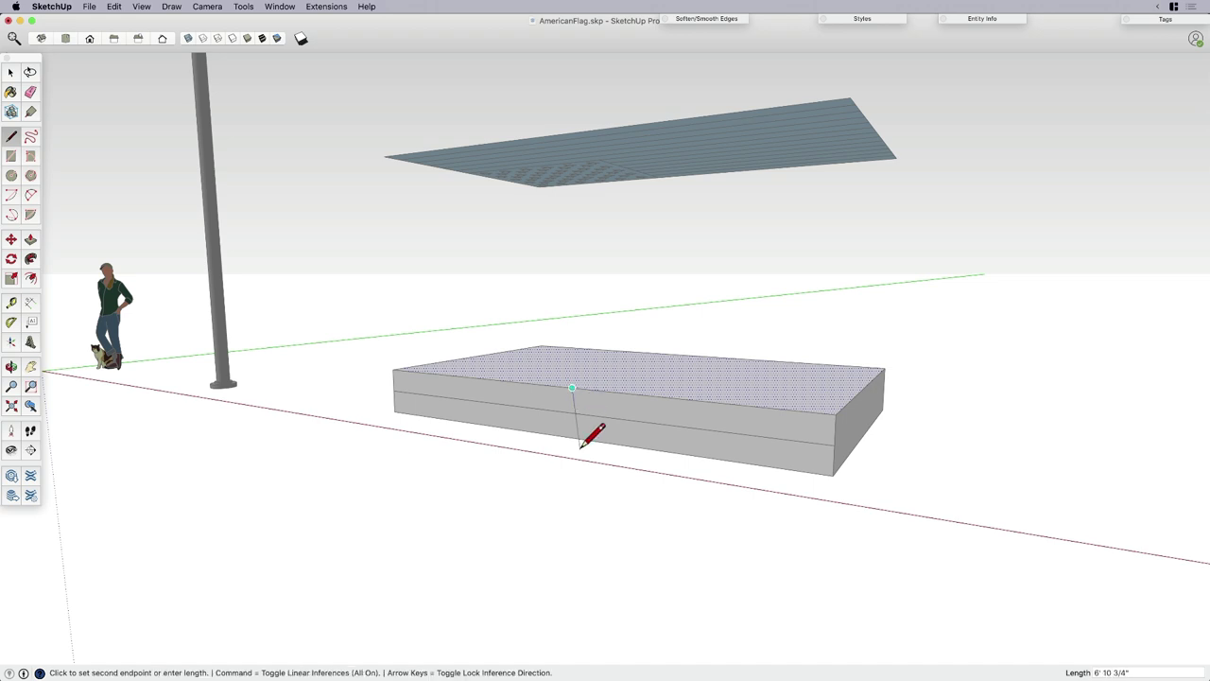
left_click(572, 436)
key("space")
middle_click_drag(567, 454, 653, 419)
Sketch a trial 2 Point Arc from the lower-left corner to the centre, bulging up.
key("a")
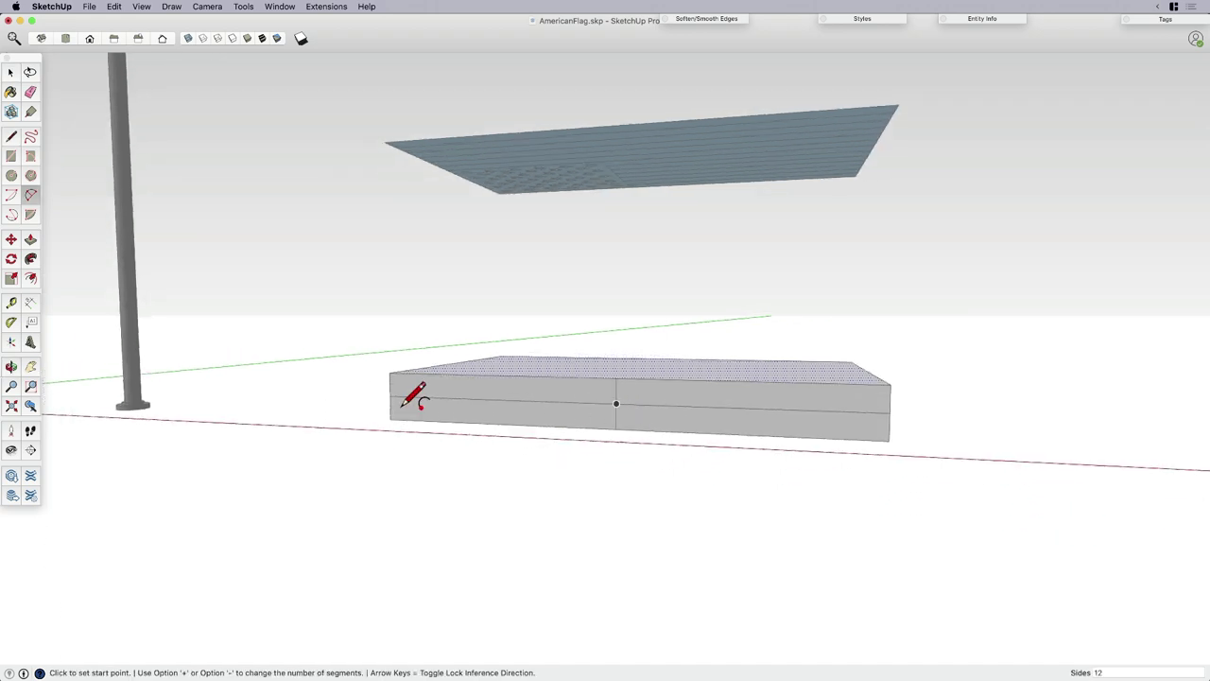
left_click(392, 417)
scroll(560, 376, "up", 2)
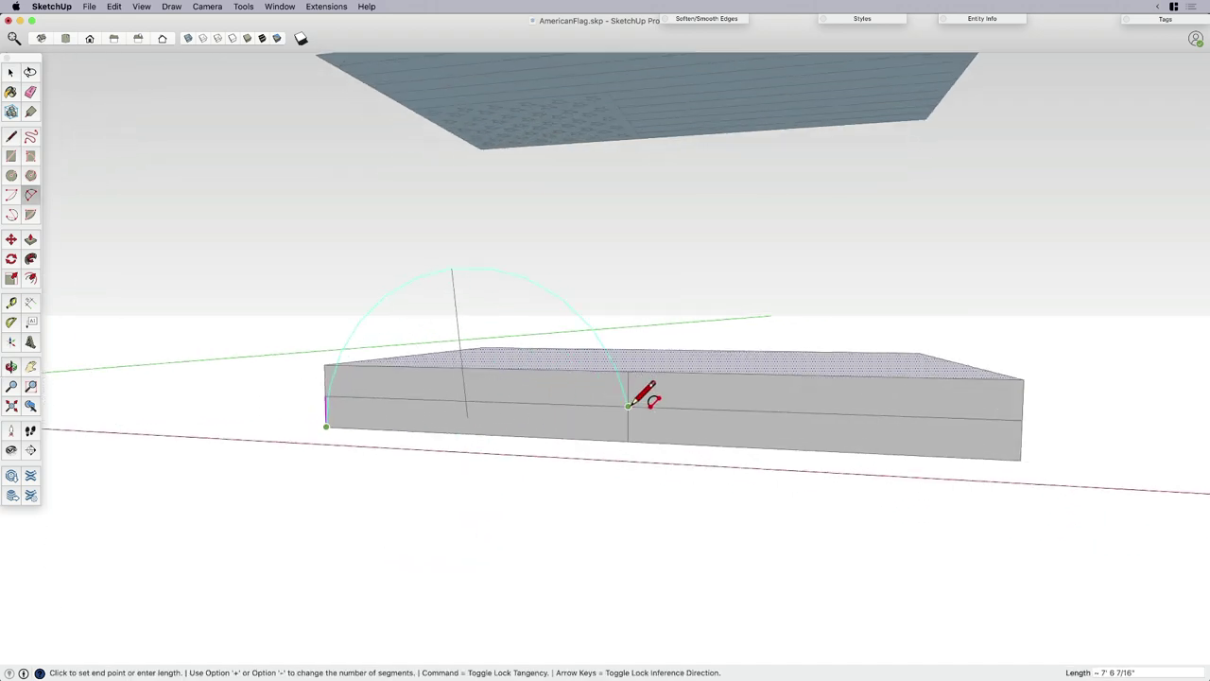
left_click(628, 407)
scroll(492, 388, "up", 2)
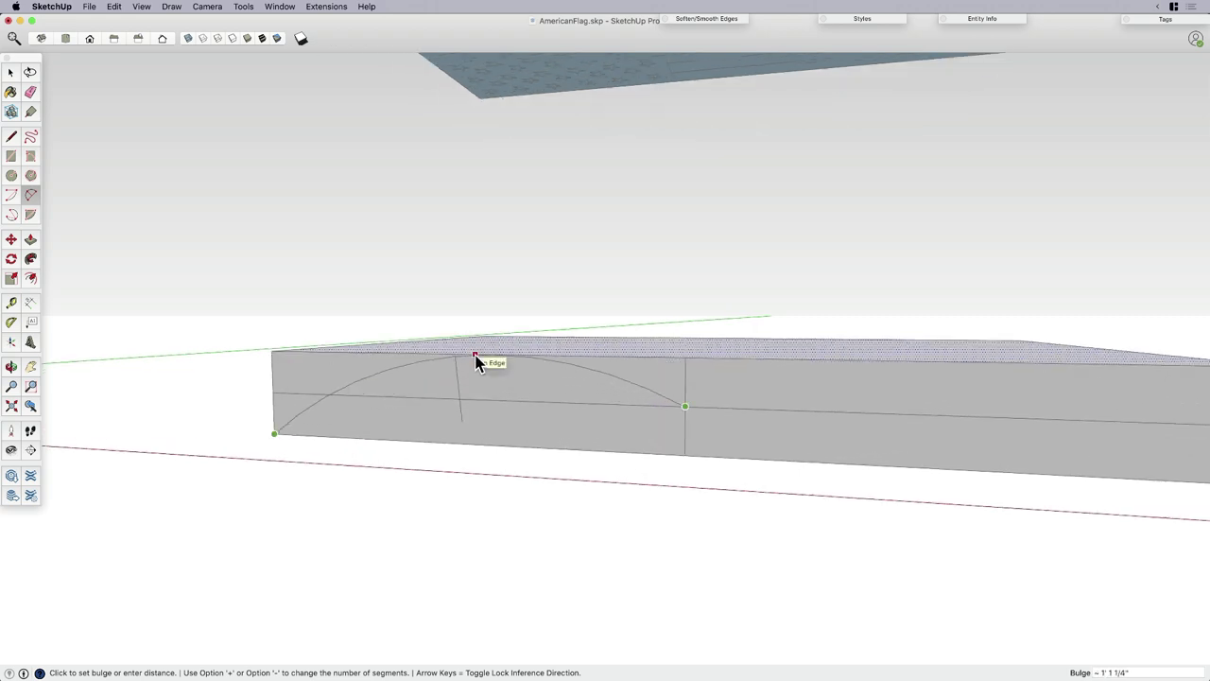
left_click(475, 356)
scroll(492, 378, "down", 3)
left_click(583, 406)
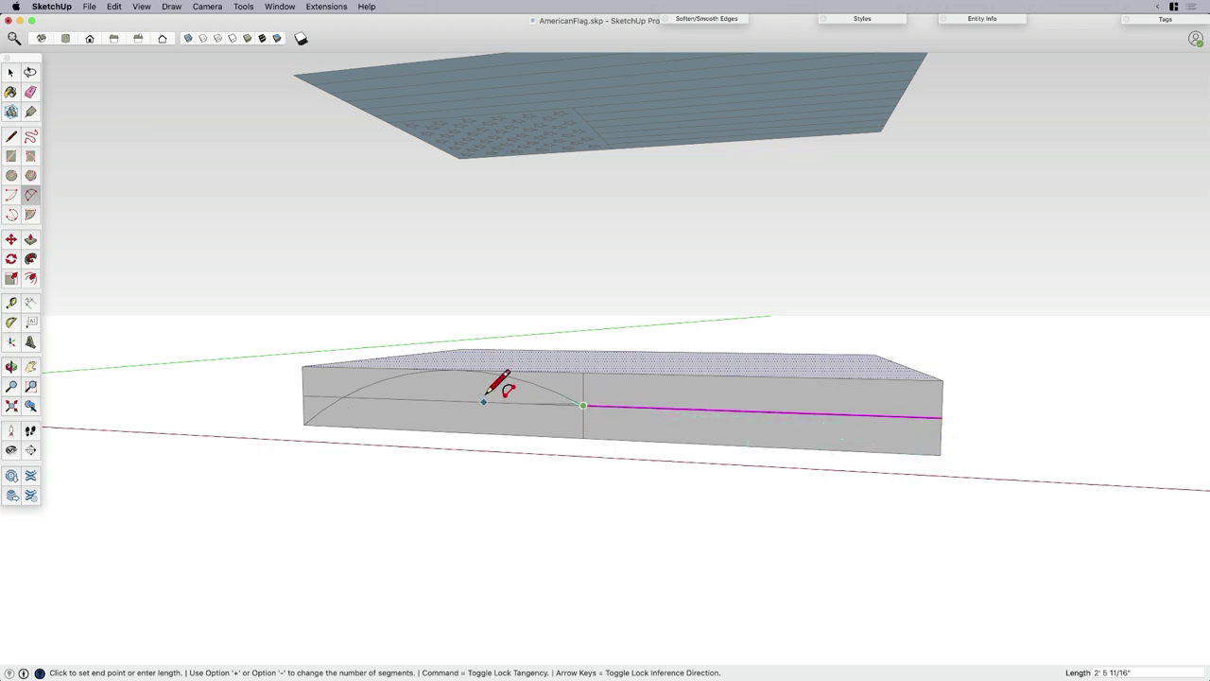
key("super+z")
Redraw the left arc from the lower-left corner to the top edge, then undo it.
left_click(303, 423)
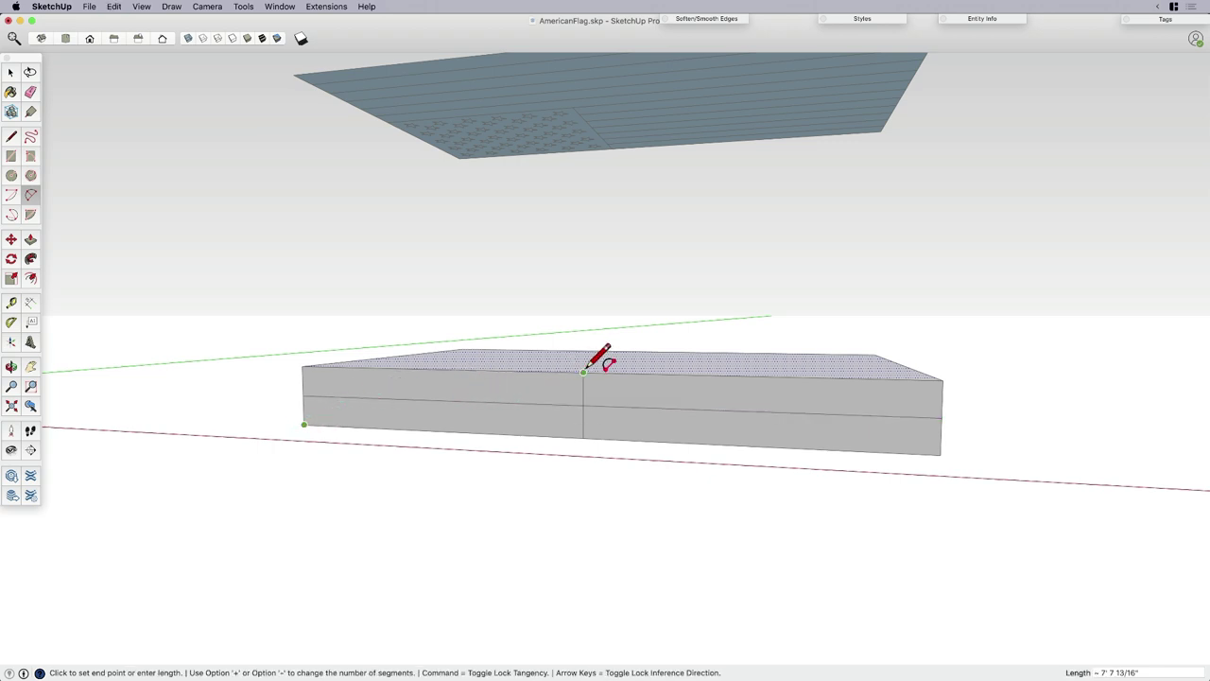
left_click(584, 382)
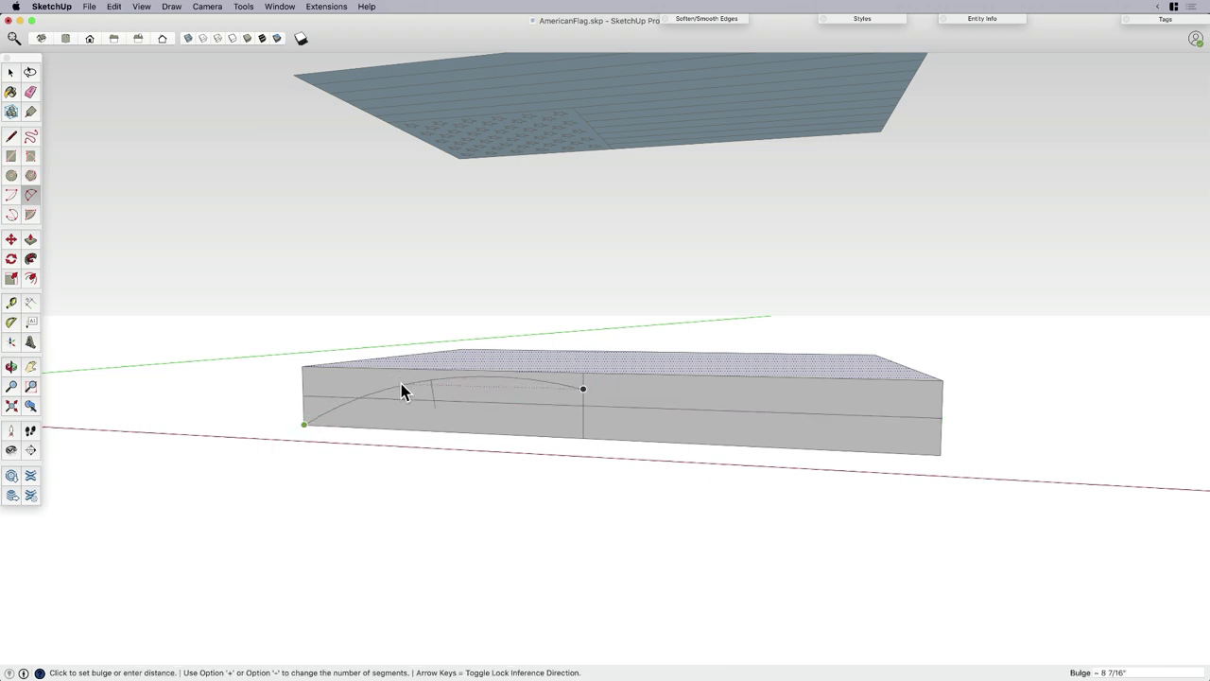
left_click(409, 380)
left_click(583, 388)
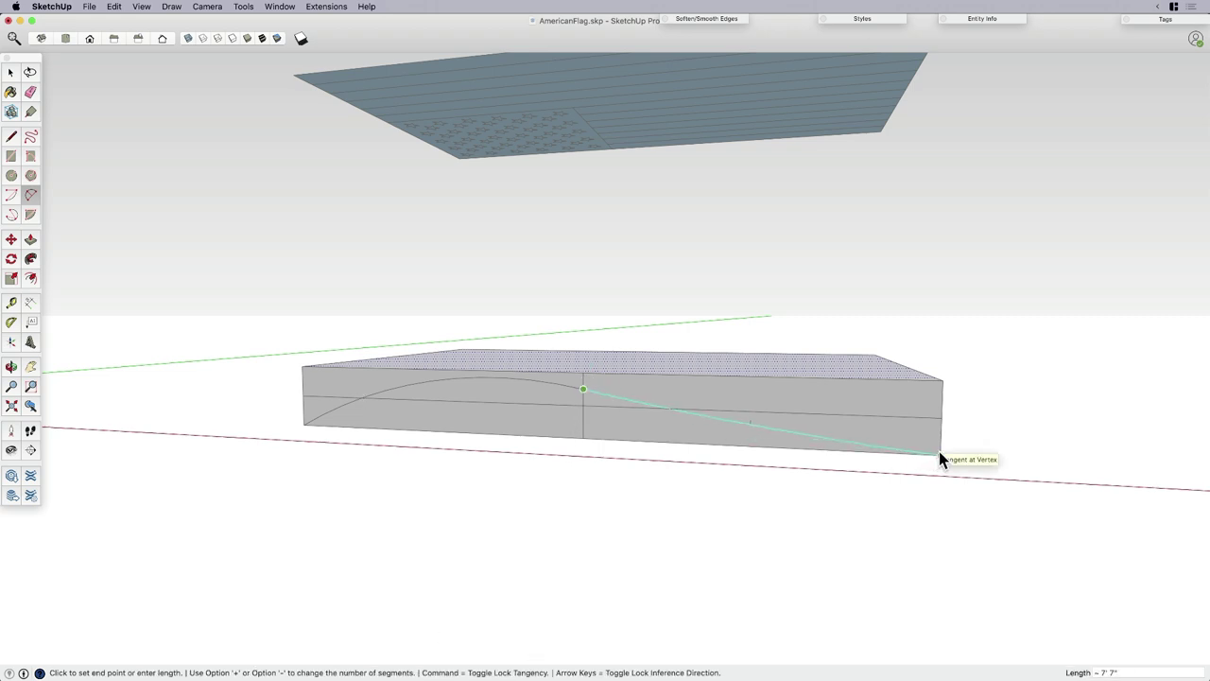
key("Escape")
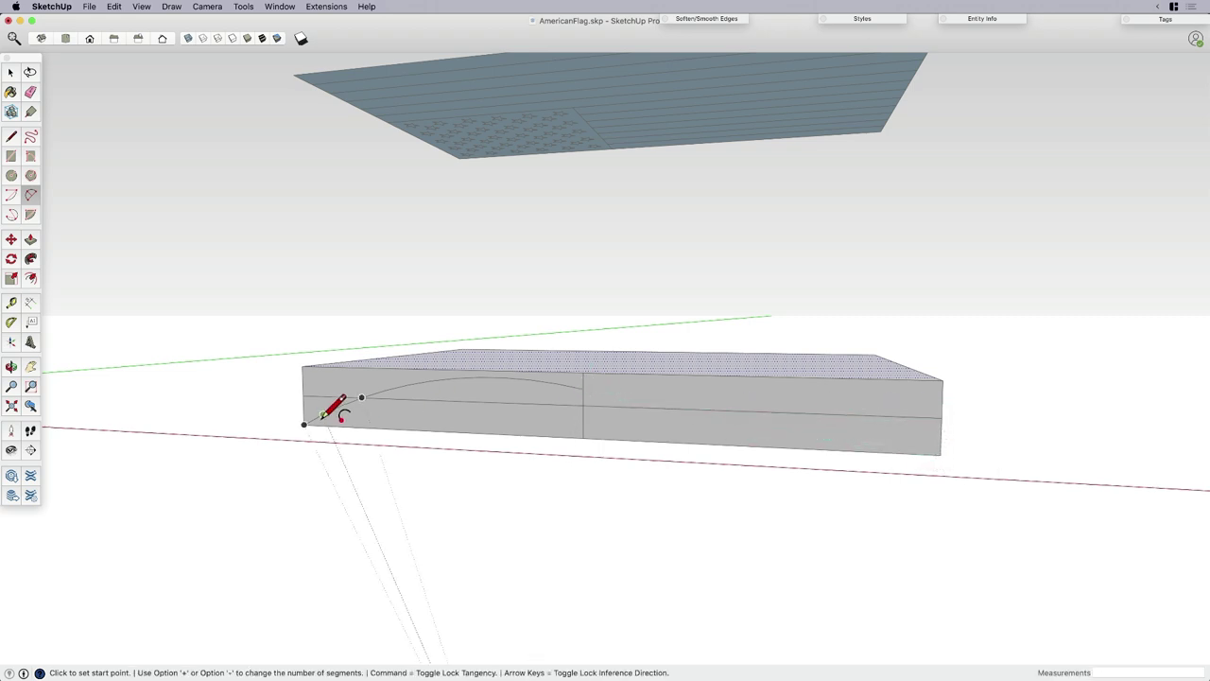
key("super+z")
Draw the left arc from the midline's left end to the centre, bulging up to the top edge.
left_click(304, 396)
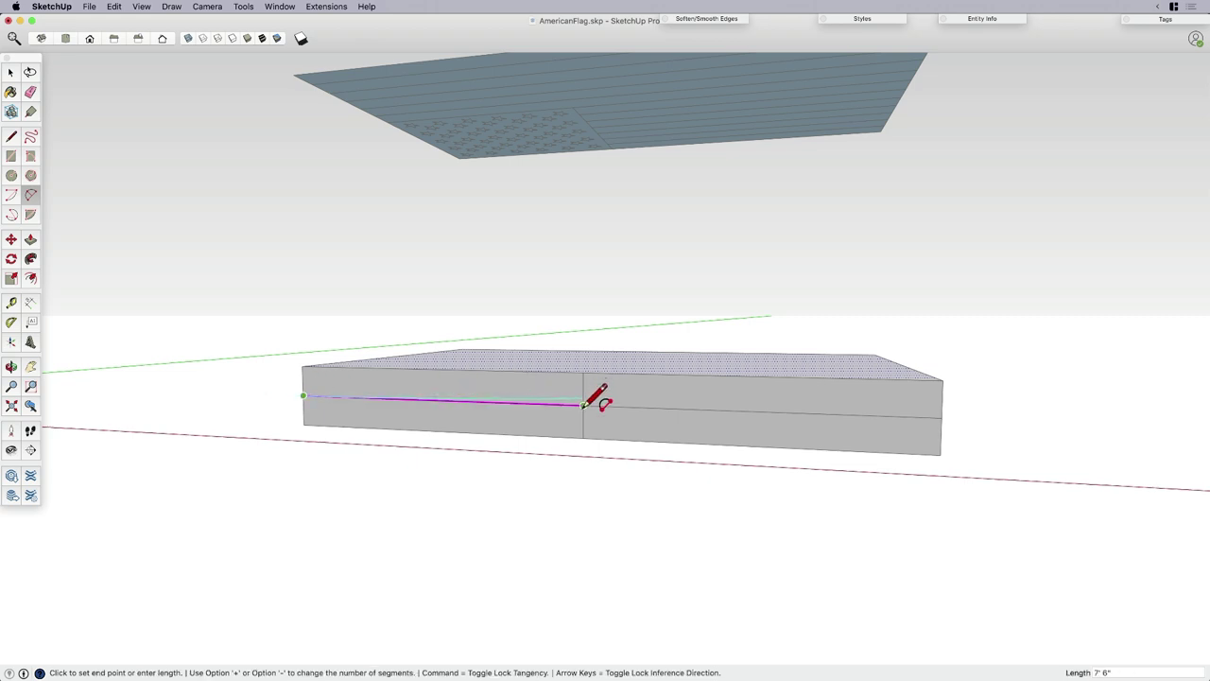
left_click(584, 405)
scroll(532, 379, "up", 2)
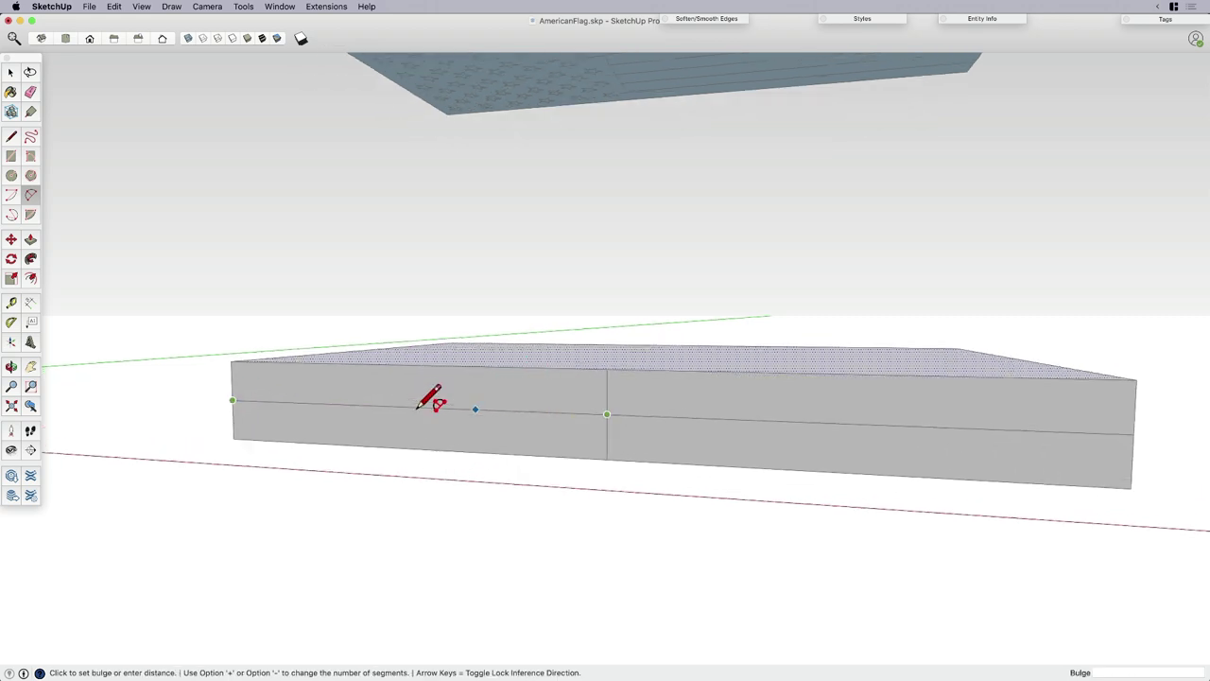
left_click(405, 354)
scroll(615, 408, "down", 1)
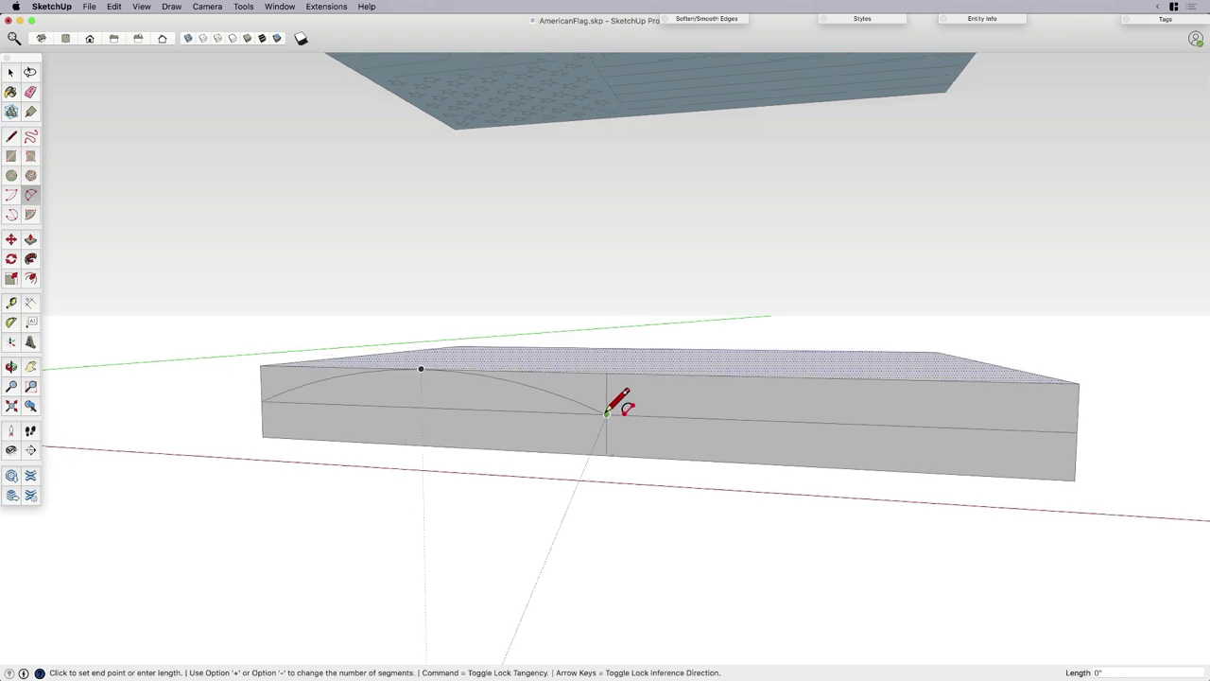
Draw the right arc from the centre to the box's right edge, bulging downward.
scroll(606, 411, "down", 1)
left_click(1027, 430)
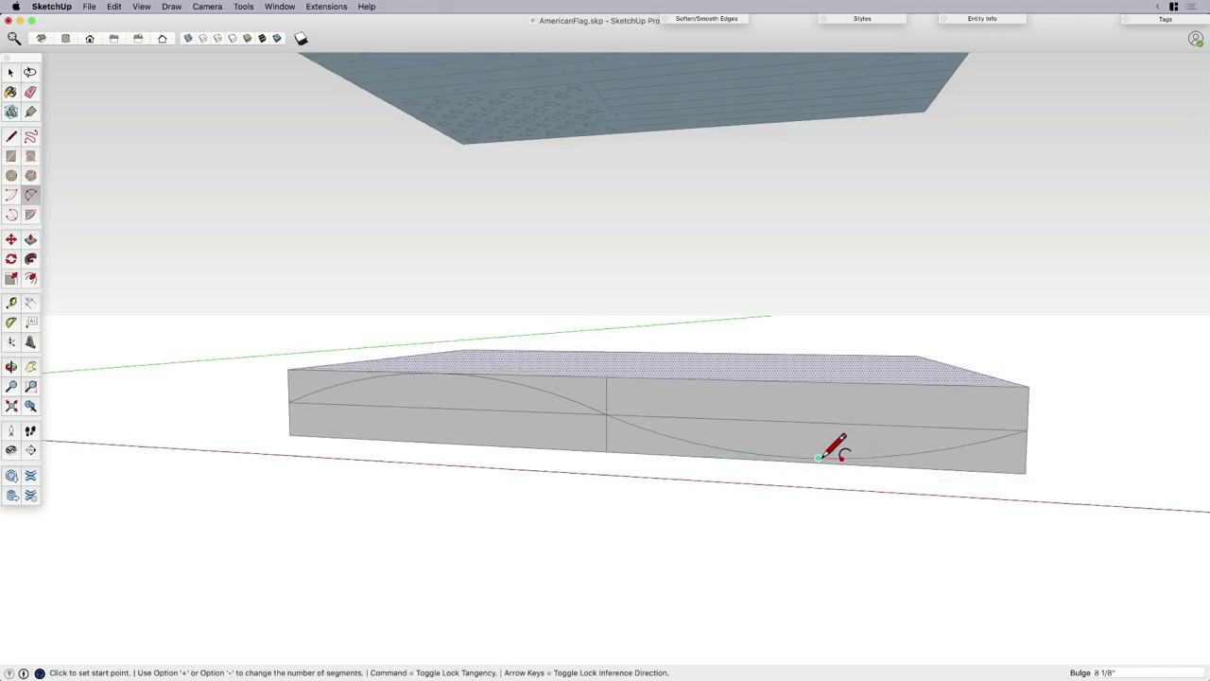
key("Escape")
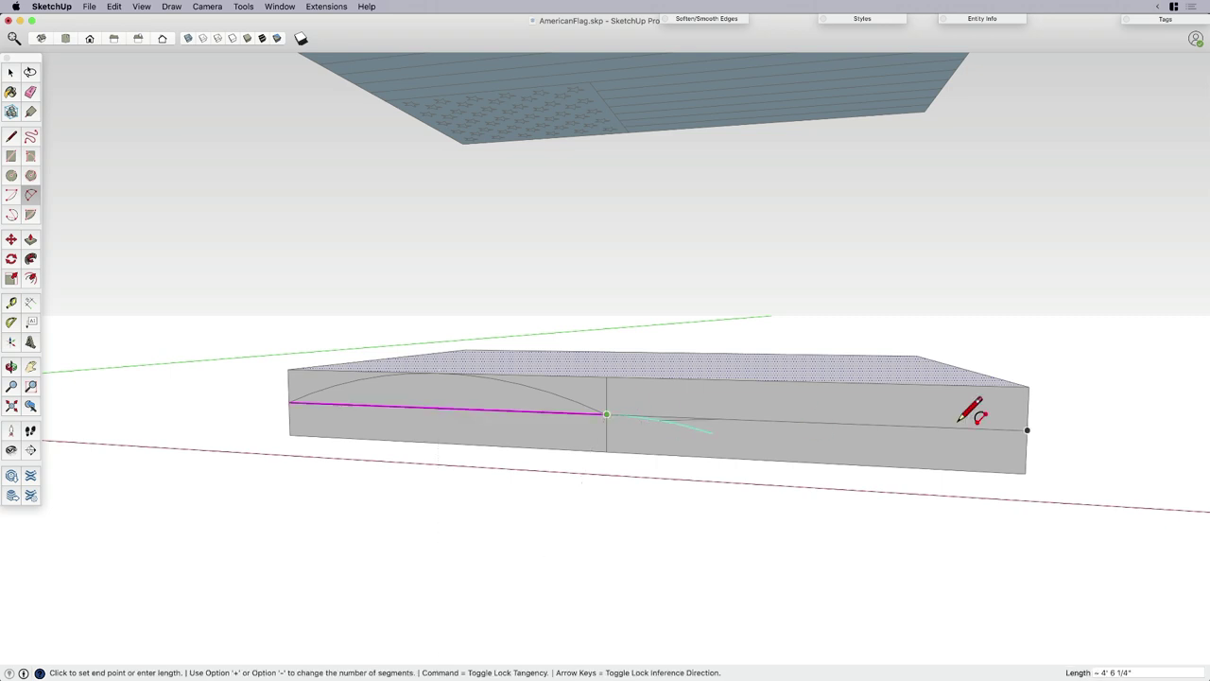
left_click(1027, 431)
left_click(839, 453)
scroll(621, 419, "down", 1)
Erase the box's top edges, inner faces, left and right walls and top face.
scroll(621, 418, "down", 2)
key("e")
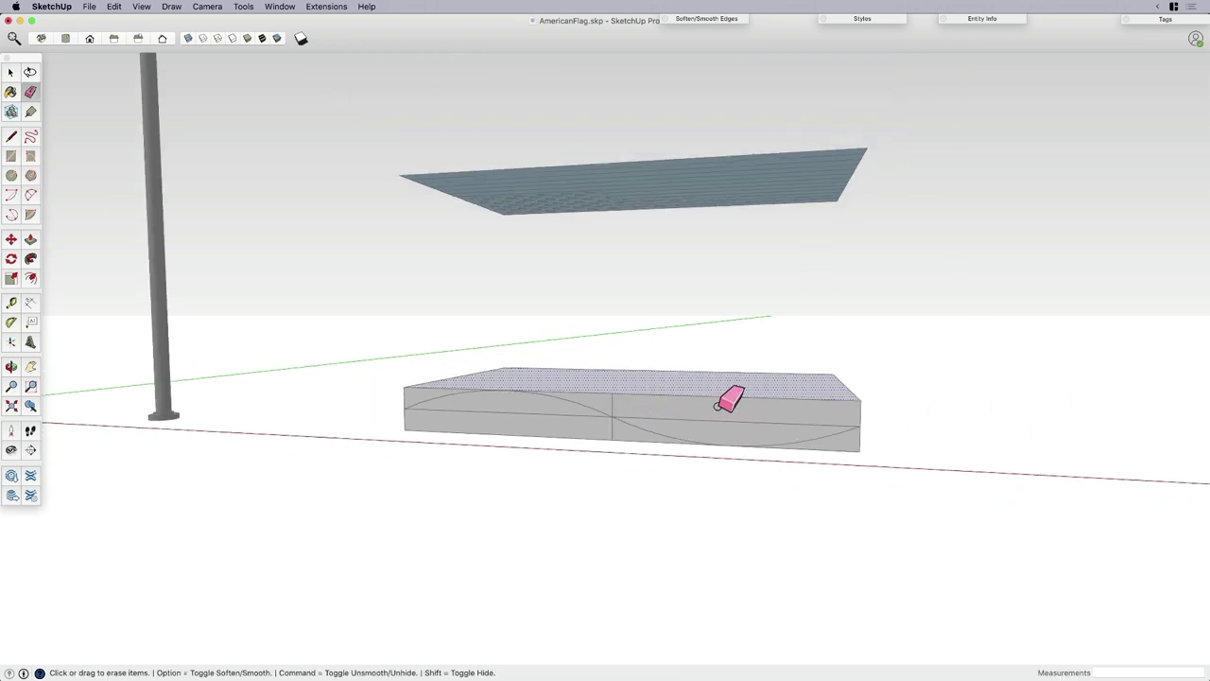
mouse_move(718, 407)
left_mouse_down()
mouse_move(730, 421)
mouse_move(605, 397)
left_mouse_up()
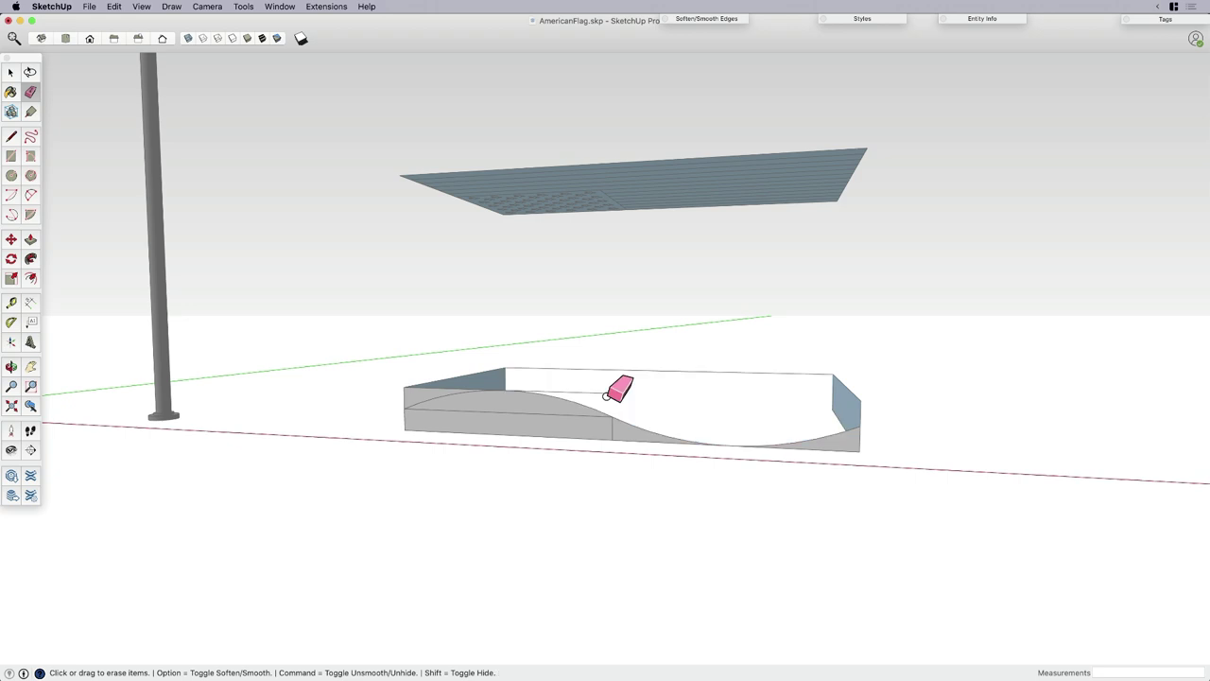
mouse_move(605, 397)
middle_mouse_down()
mouse_move(462, 424)
mouse_move(530, 400)
middle_mouse_up()
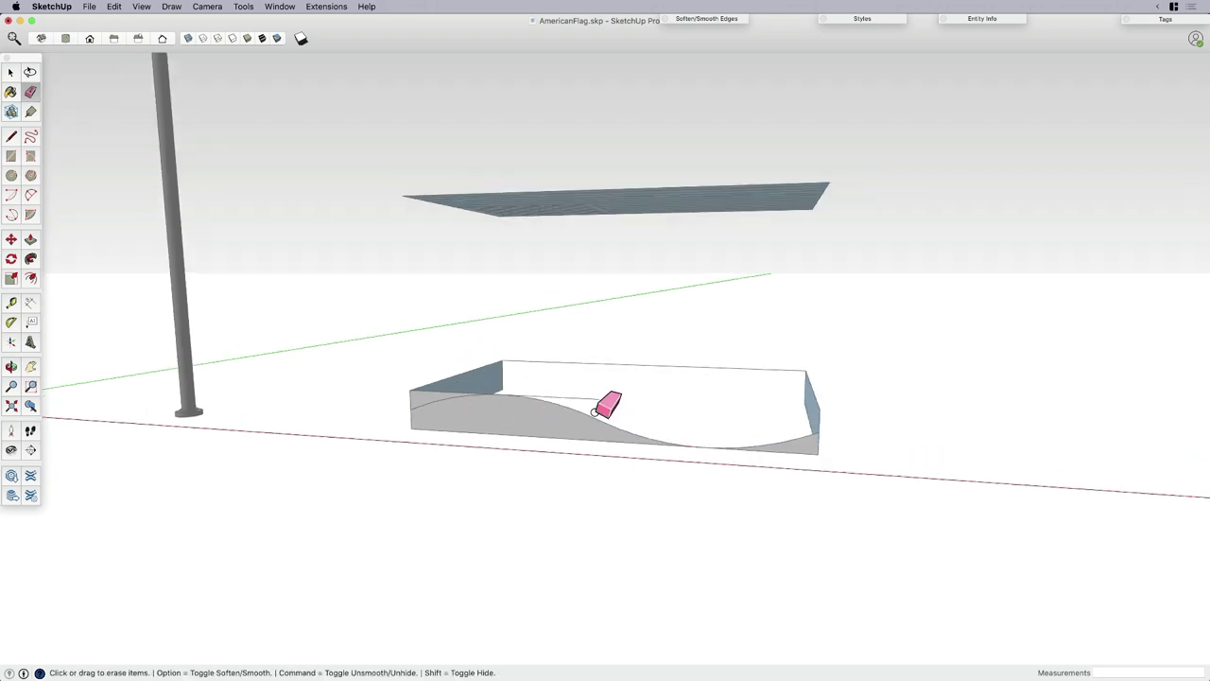
left_click_drag(463, 367, 511, 390)
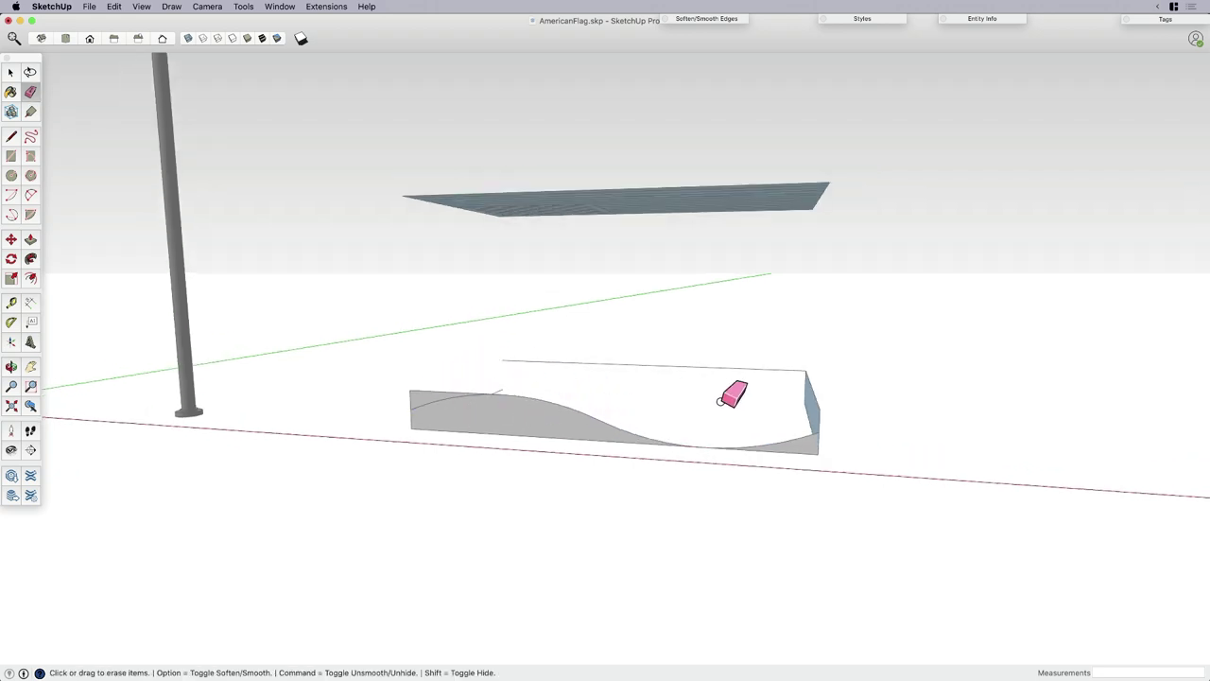
middle_click_drag(729, 392, 575, 378)
mouse_move(761, 388)
left_mouse_down()
mouse_move(833, 458)
mouse_move(796, 447)
mouse_move(858, 427)
left_mouse_up()
middle_click_drag(828, 437, 593, 431)
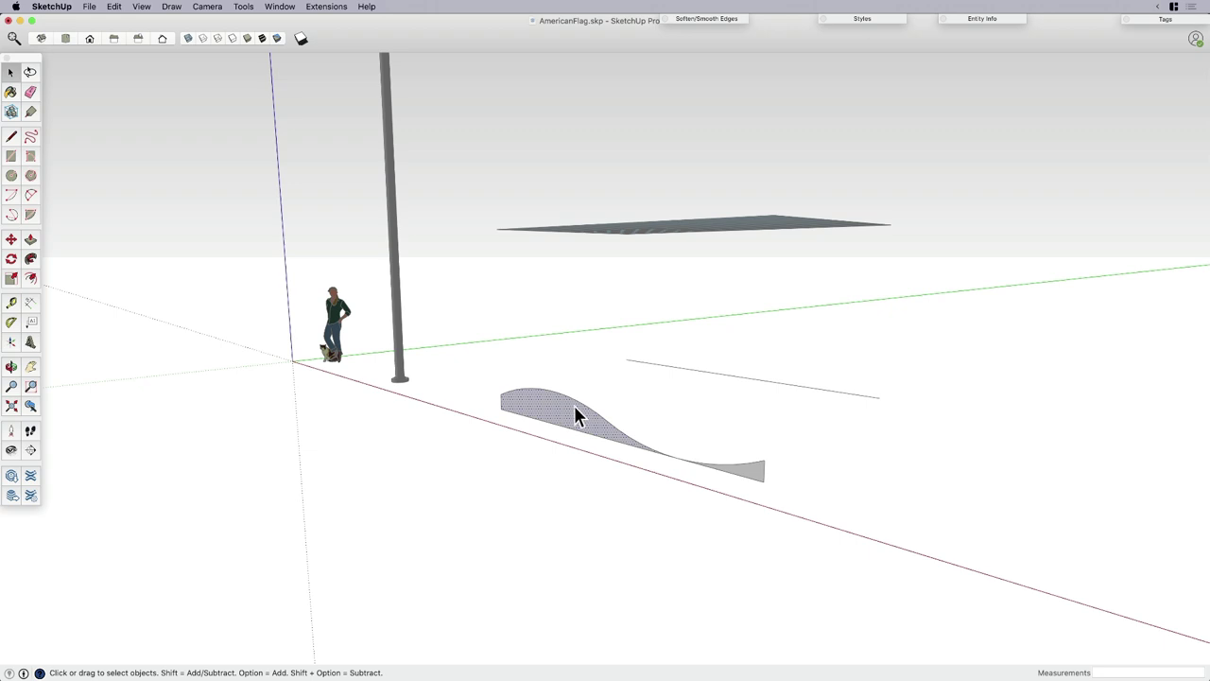
Push/Pull the curved face upward into a thicker wave slab.
key("p")
left_click_drag(548, 416, 633, 371)
key("space")
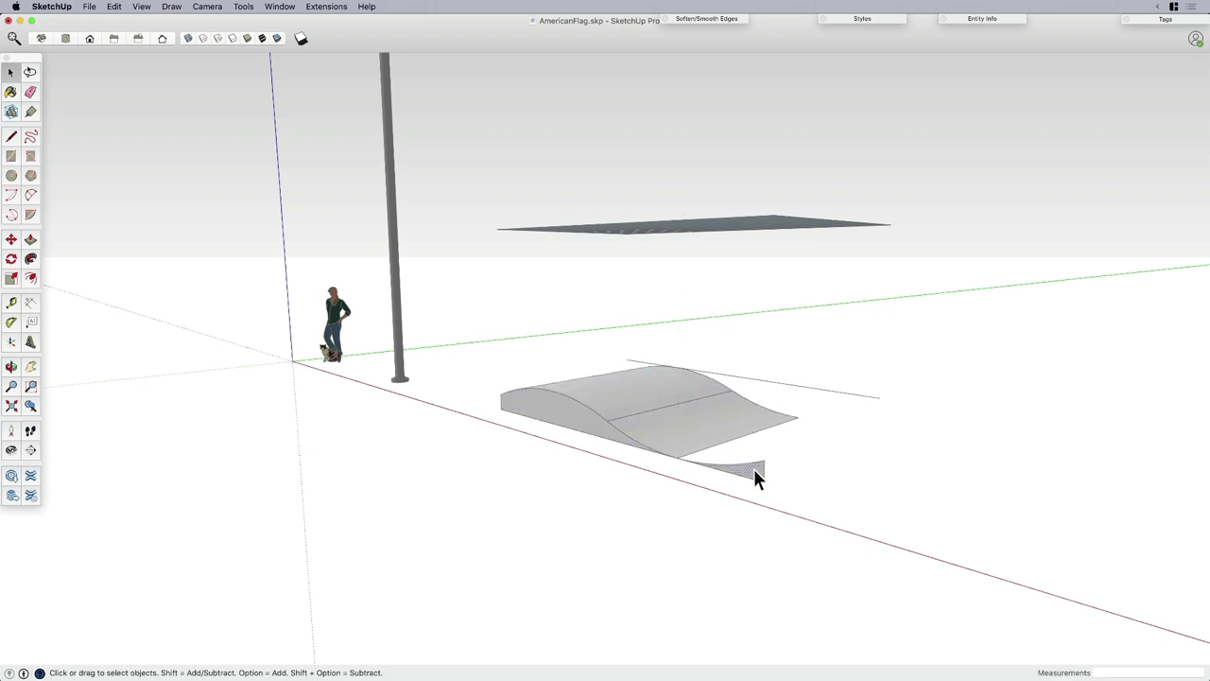
key("p")
left_click(753, 468)
left_click(861, 408)
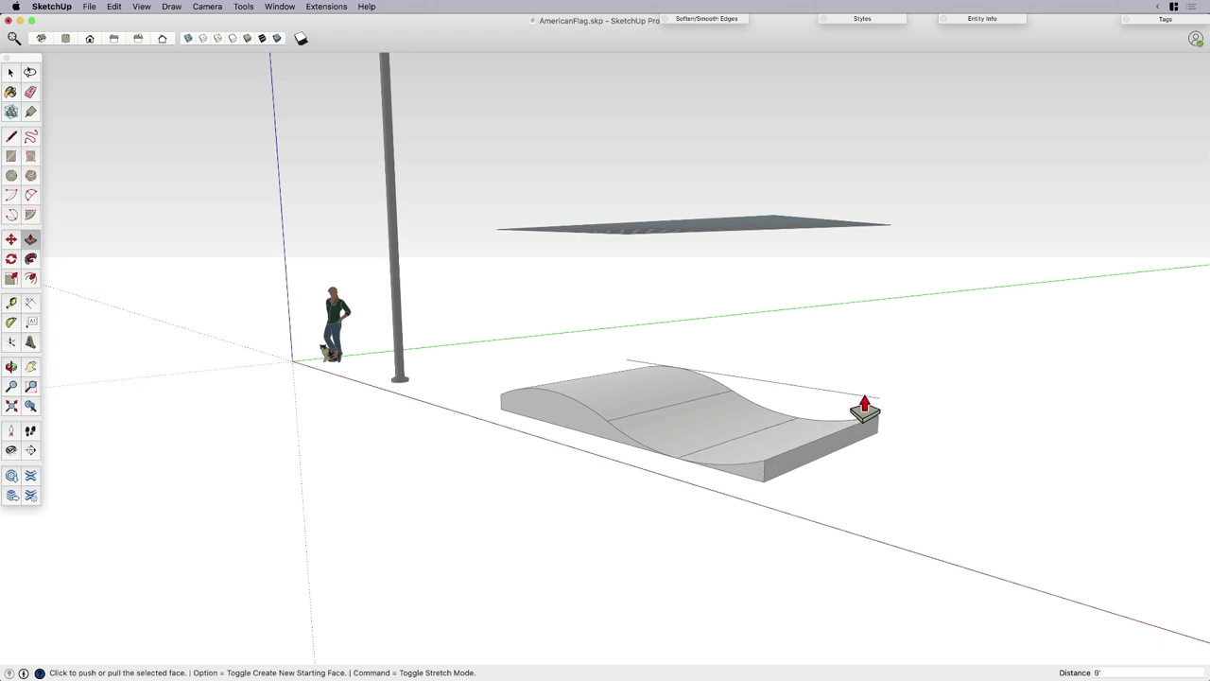
key("space")
Erase the stray straight top edge and the slab's bottom and side faces.
key("e")
left_click(788, 382)
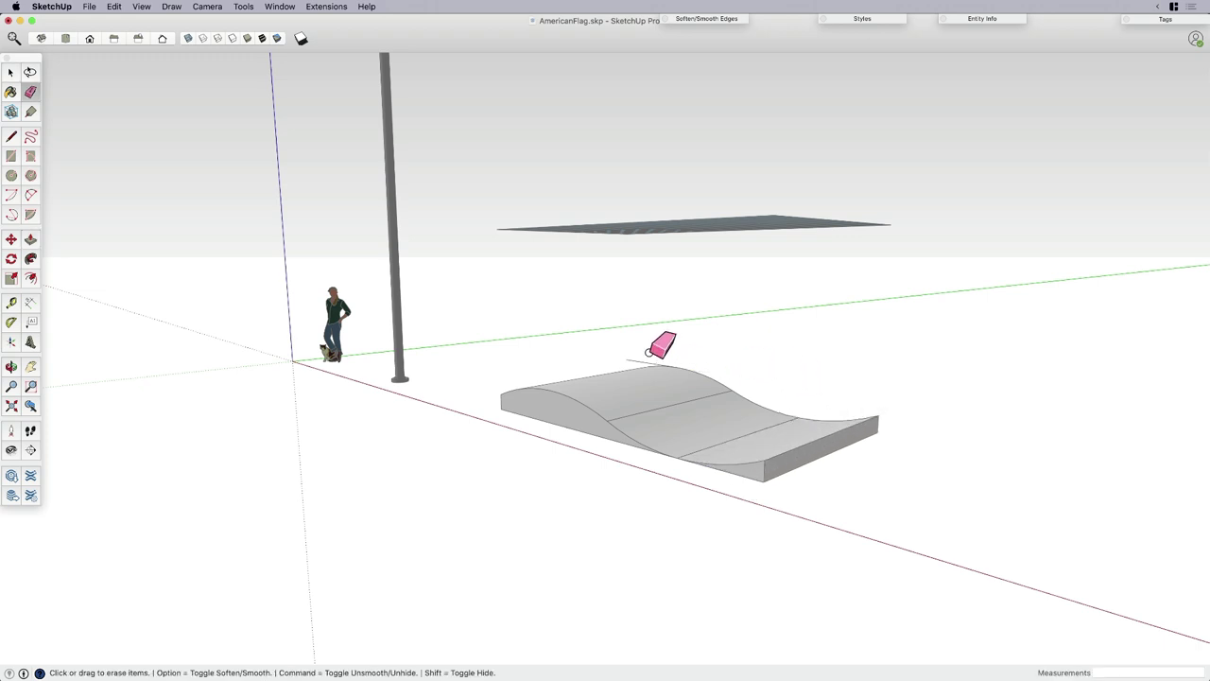
mouse_move(508, 406)
left_mouse_down()
mouse_move(764, 487)
mouse_move(758, 478)
mouse_move(881, 428)
left_mouse_up()
mouse_move(882, 427)
middle_mouse_down()
mouse_move(804, 416)
mouse_move(978, 414)
middle_mouse_up()
middle_click_drag(553, 402, 732, 433)
Triple-click the wave surface and soften its edges with Smooth Normals and Soften coplanar.
key("space")
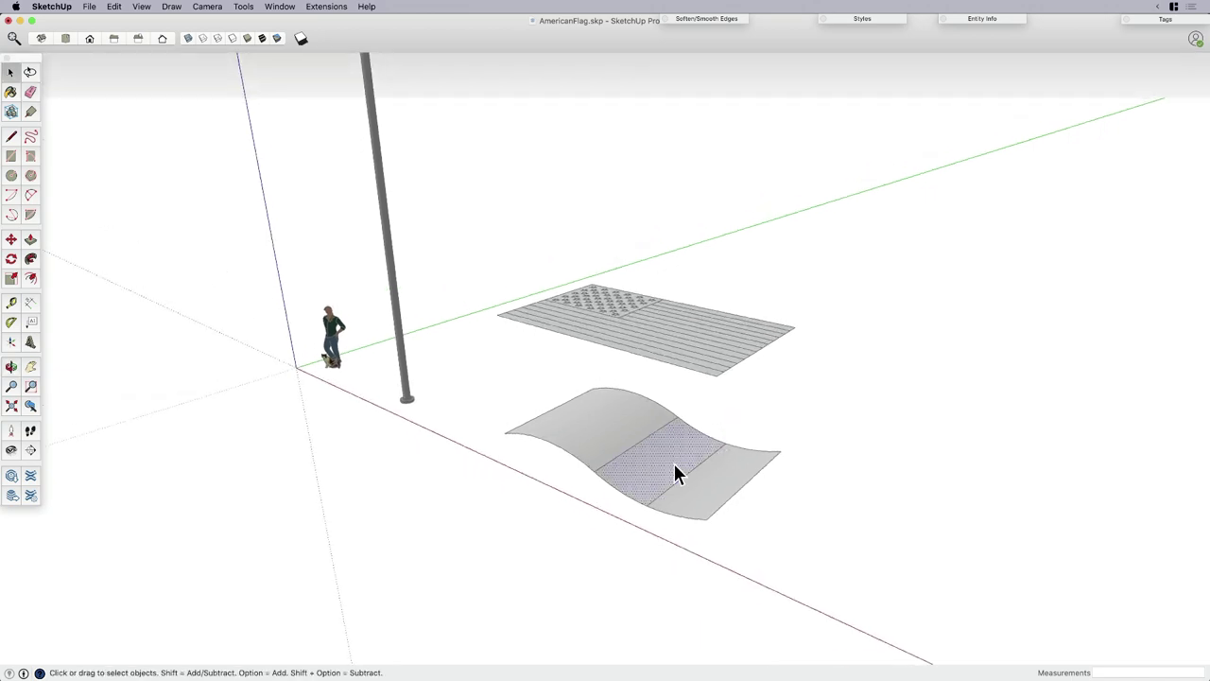
left_click(611, 468)
scroll(708, 464, "up", 3)
left_click(703, 460)
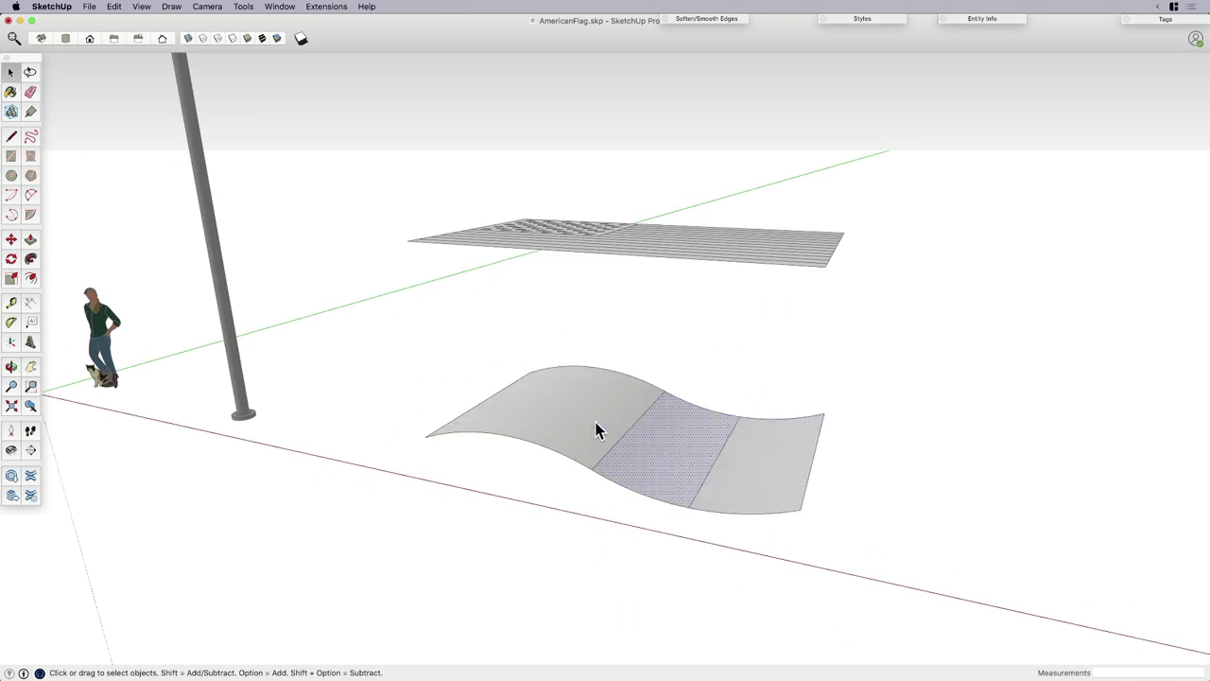
triple_click(662, 441)
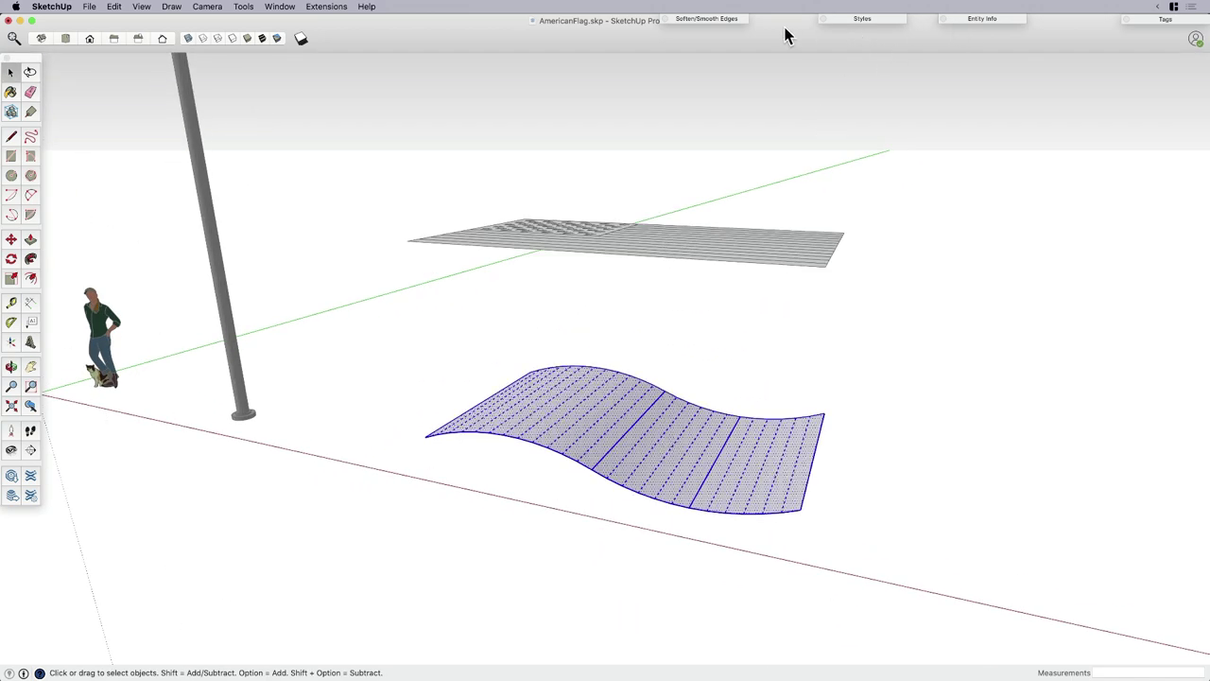
left_click(713, 20)
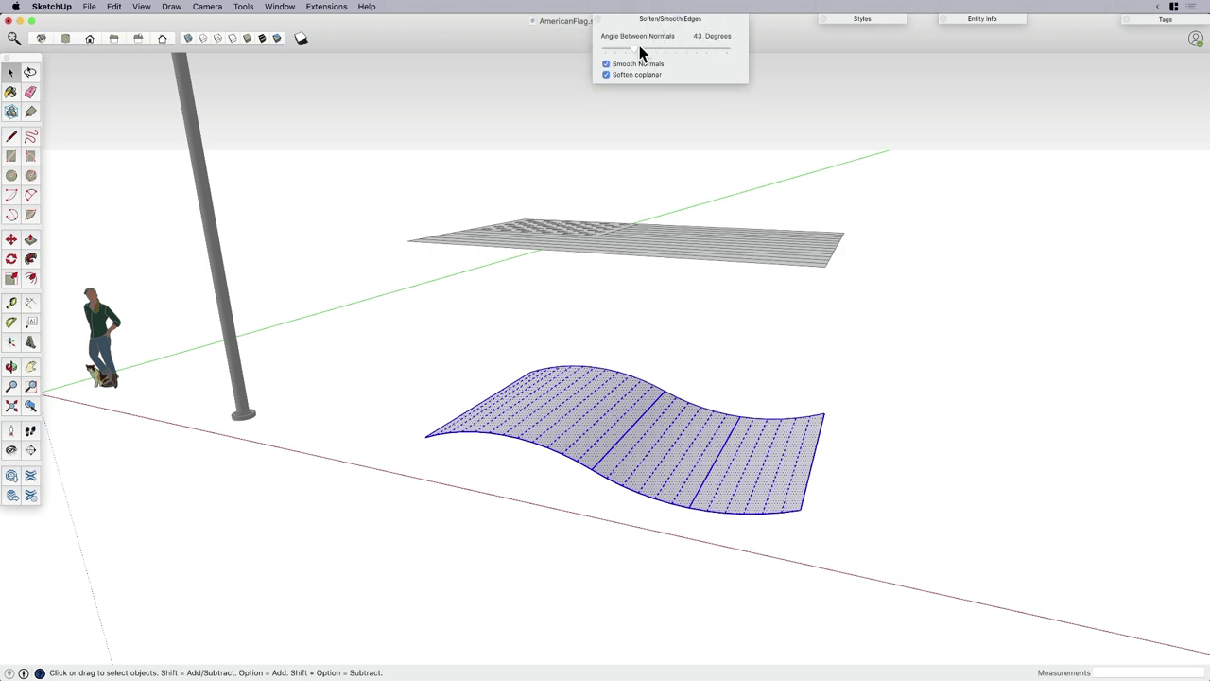
key("super+t")
left_click(670, 18)
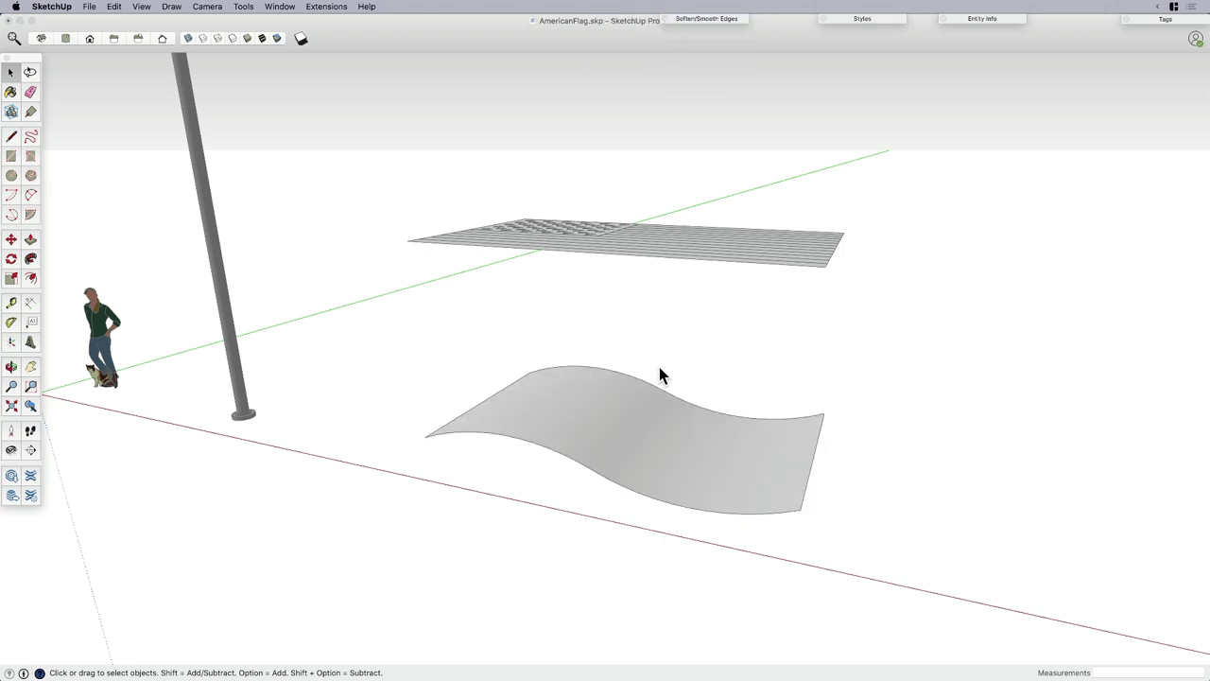
triple_click(652, 460)
key("super+t")
left_click(656, 478)
Orbit around to check the smoothed wave sheet from above and low angles.
mouse_move(656, 478)
middle_mouse_down()
mouse_move(848, 390)
mouse_move(614, 368)
mouse_move(691, 334)
mouse_move(797, 315)
mouse_move(597, 499)
mouse_move(684, 425)
mouse_move(678, 413)
mouse_move(689, 426)
mouse_move(646, 461)
middle_mouse_up()
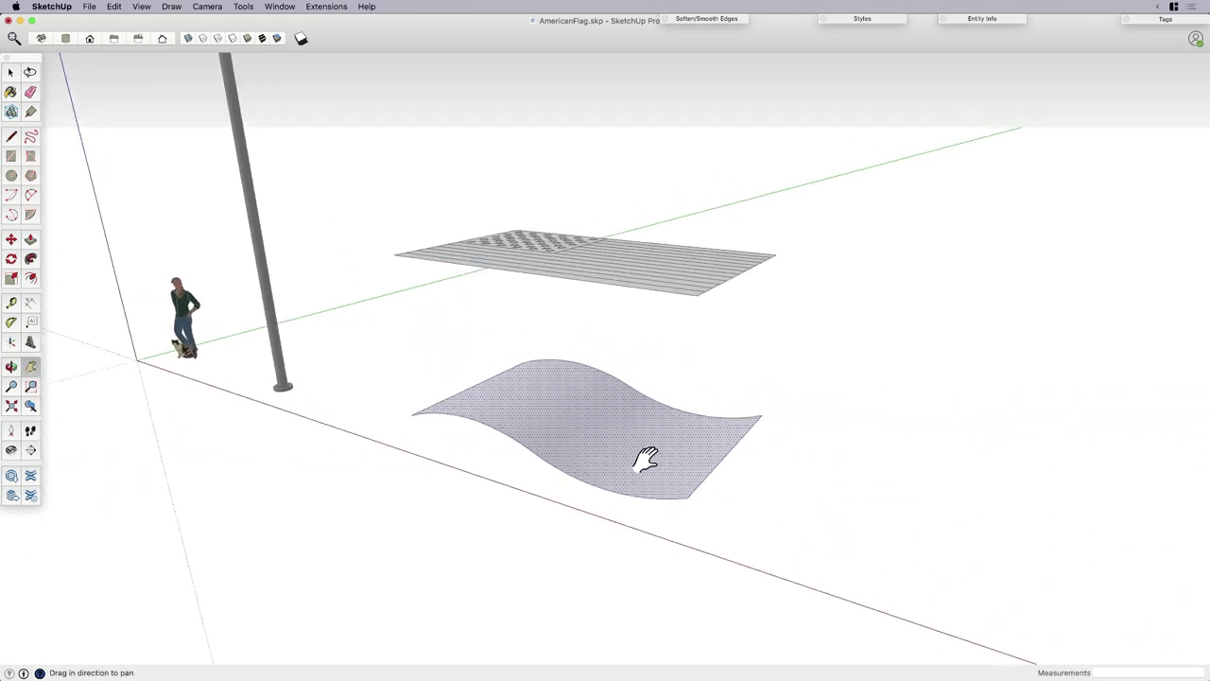
scroll(646, 460, "up", 2)
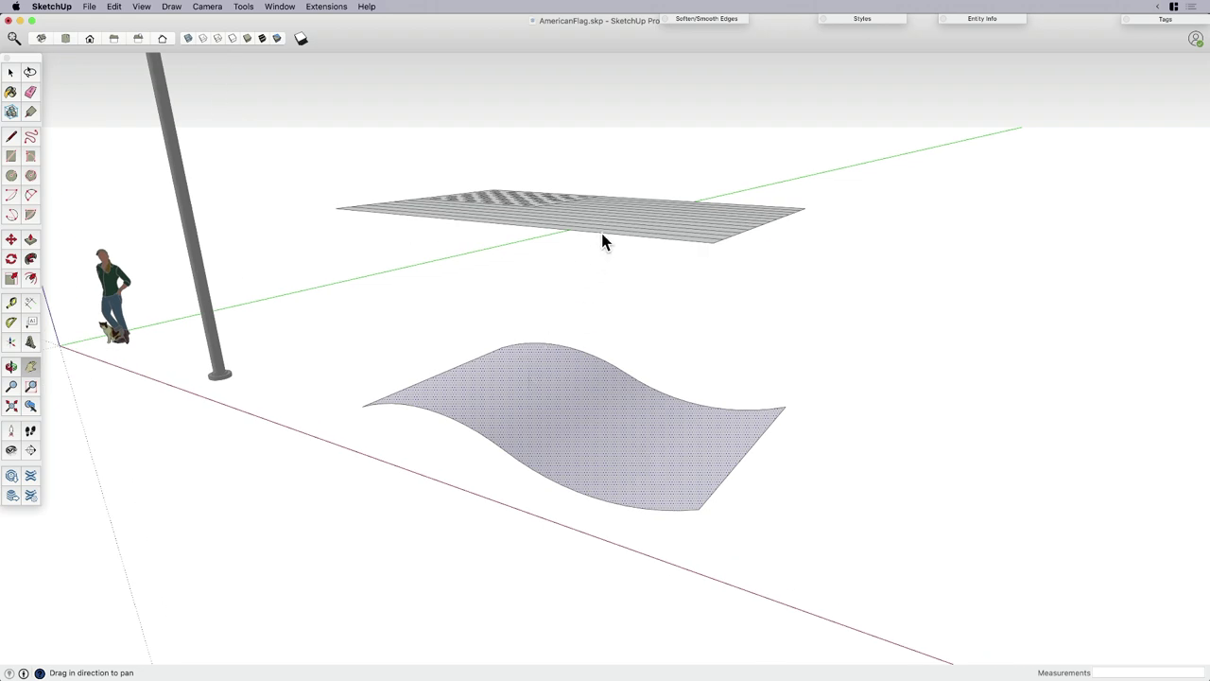
middle_click_drag(603, 242, 580, 224)
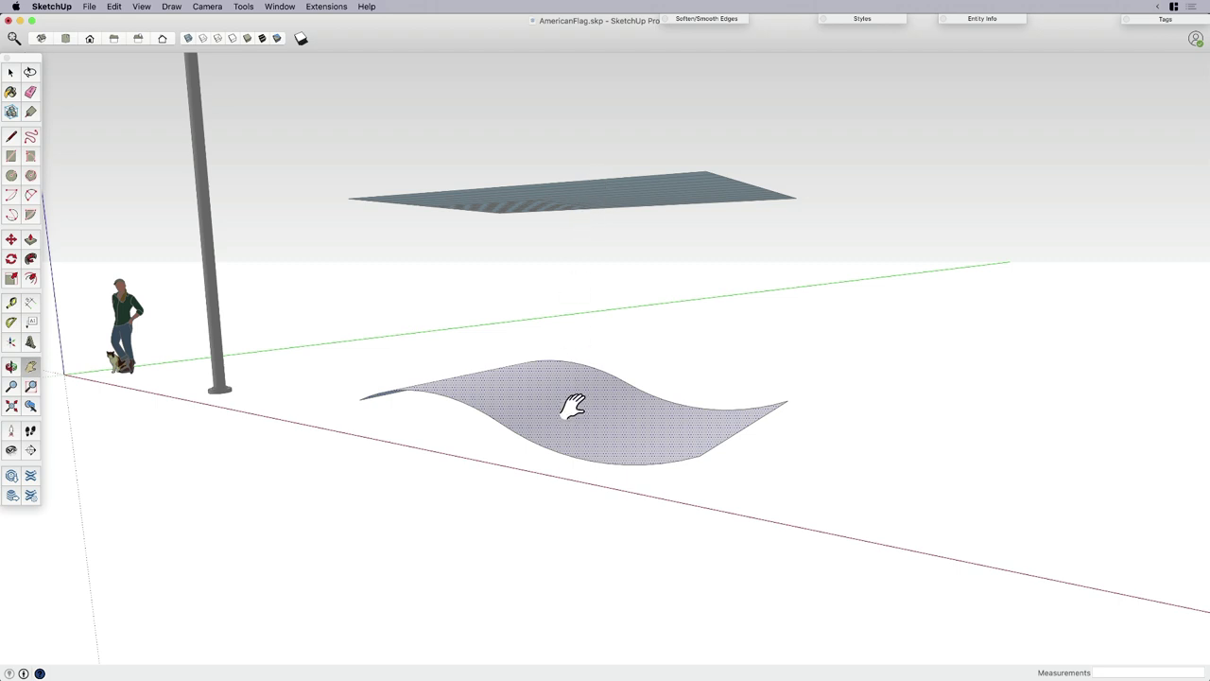
middle_click_drag(571, 406, 579, 376)
middle_click_drag(582, 465, 567, 350)
Show the Sandbox tools, select the flat flag and Drape its lines onto the wave surface.
left_click(142, 7)
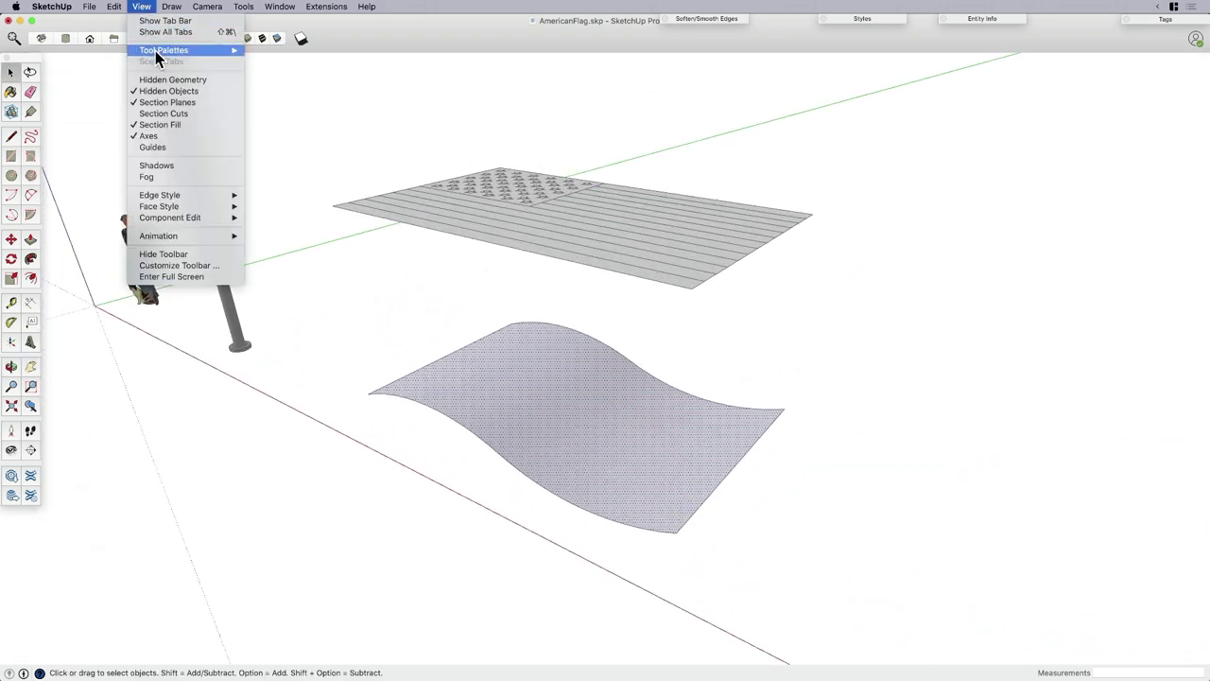
mouse_move(155, 50)
left_click(298, 255)
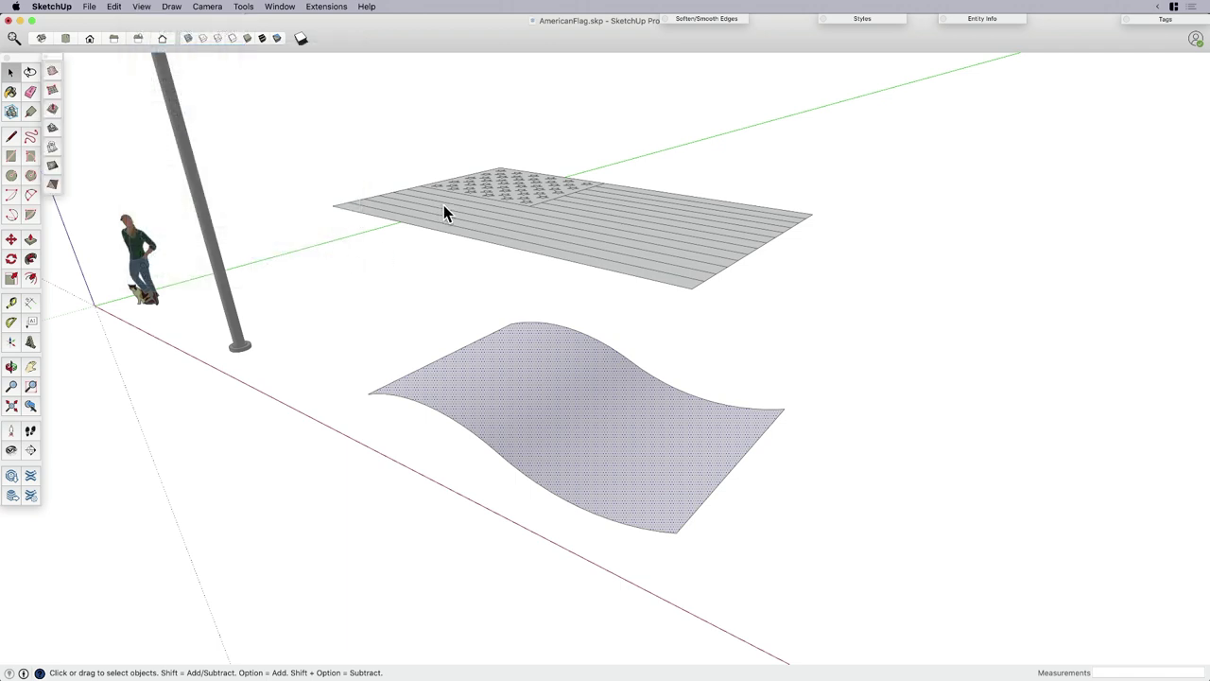
left_click(484, 213)
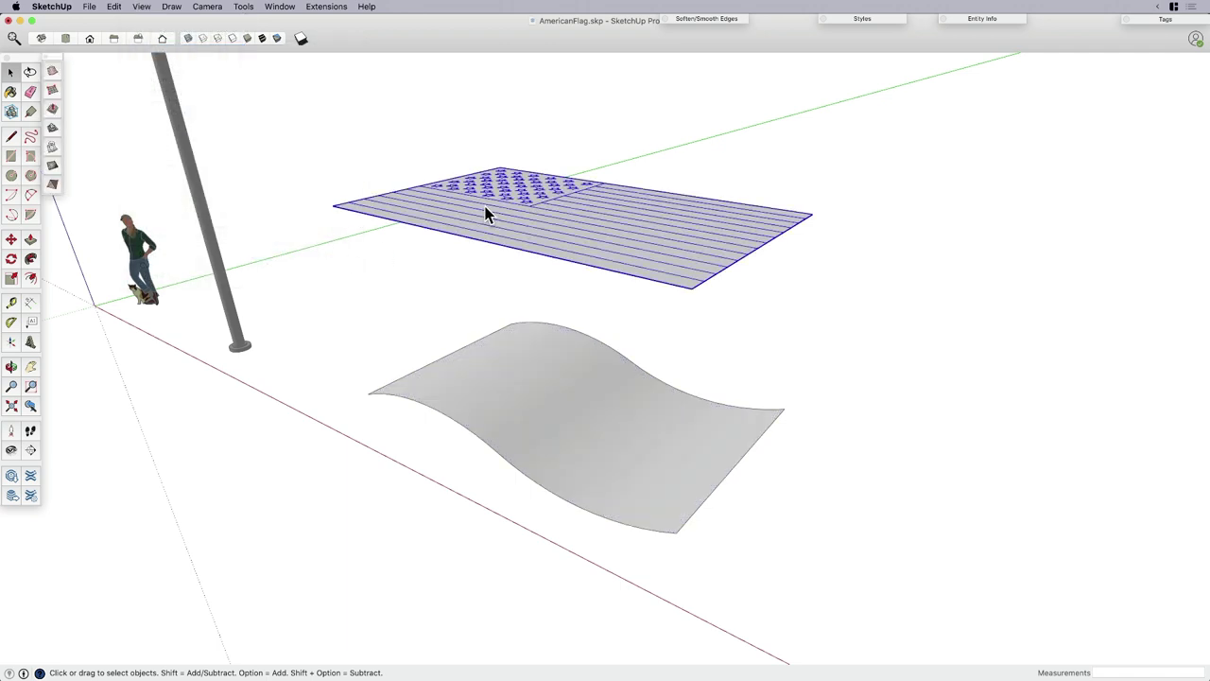
left_click(52, 147)
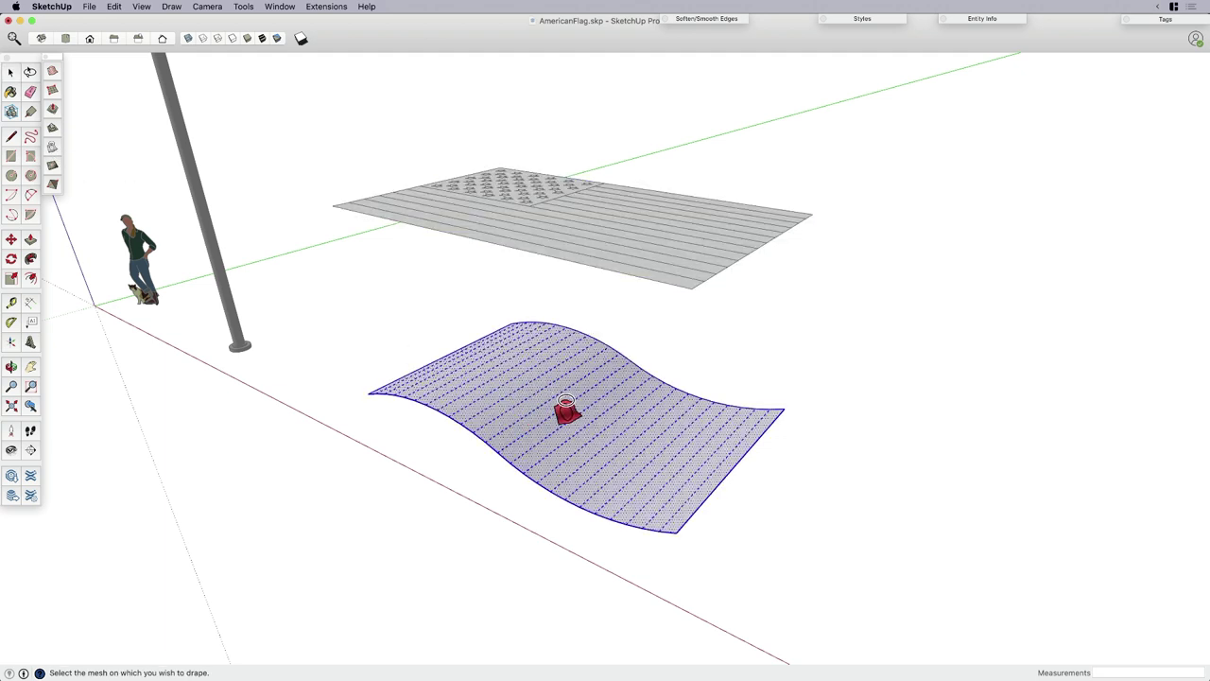
left_click(566, 408)
Inspect the draped wave from several angles, selecting a stray star outline on it.
middle_click_drag(536, 356, 789, 368)
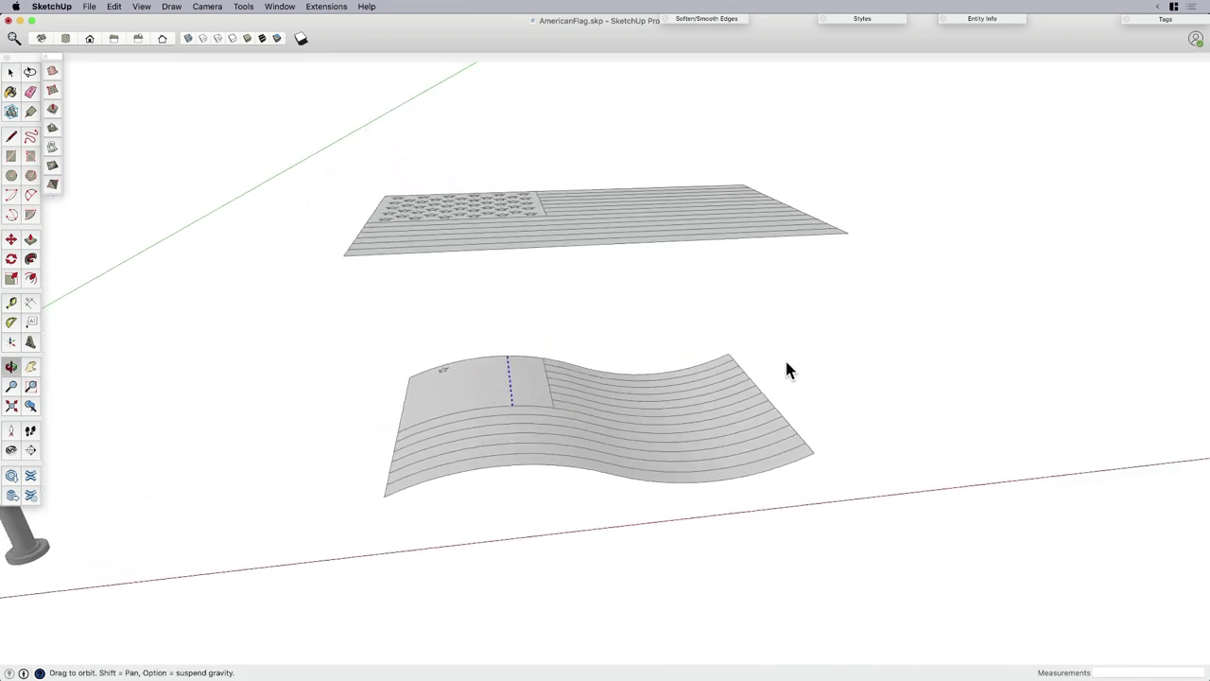
middle_click_drag(364, 401, 568, 400)
scroll(446, 422, "up", 4)
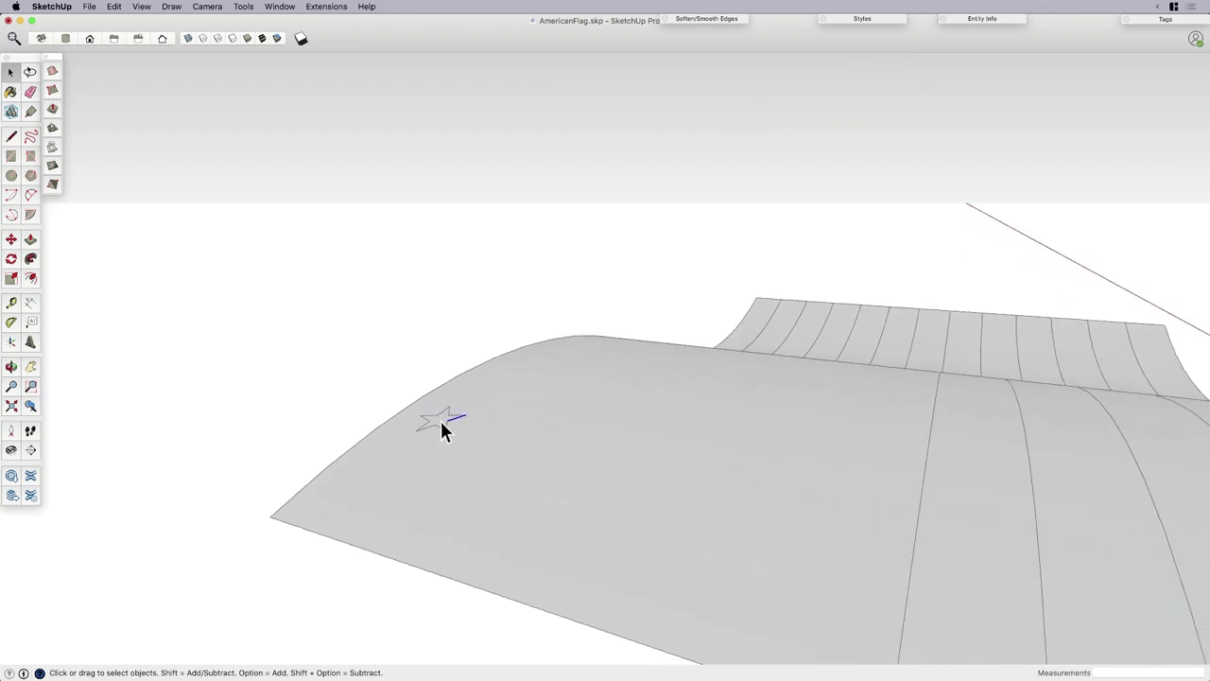
left_click(442, 425)
scroll(448, 426, "up", 2)
scroll(454, 424, "down", 2)
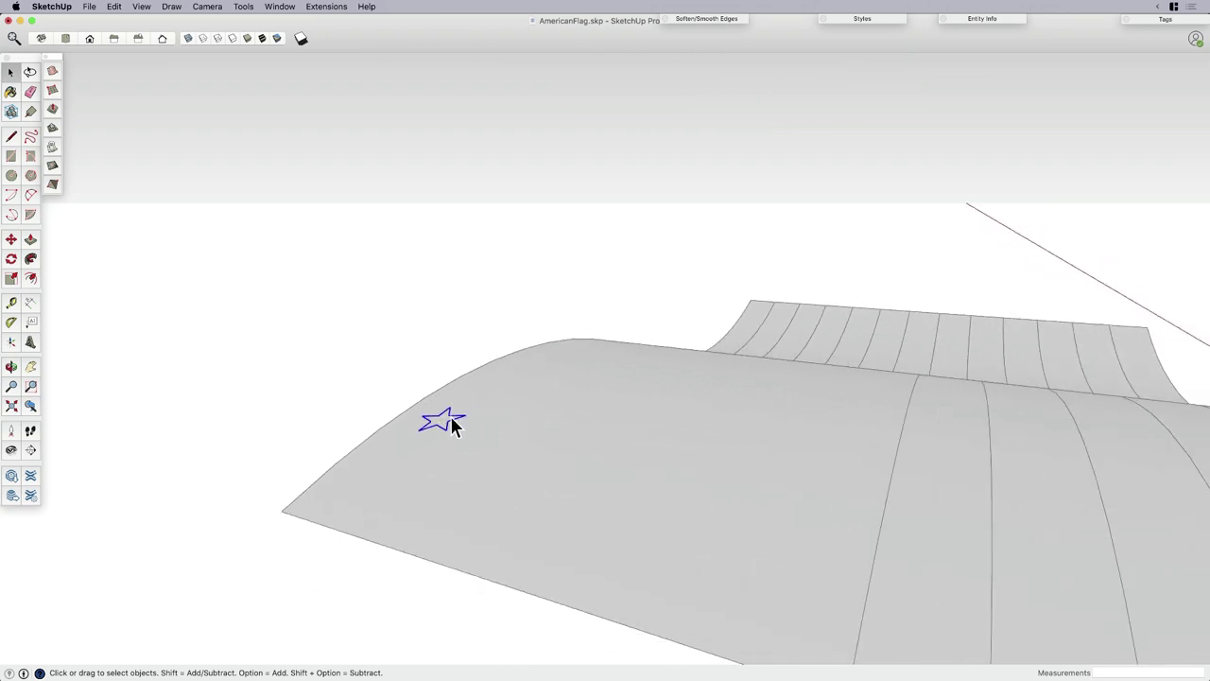
scroll(454, 425, "down", 5)
middle_click_drag(657, 427, 502, 419)
scroll(337, 416, "down", 3)
scroll(403, 400, "up", 3)
middle_click_drag(403, 400, 469, 430)
Inside the flag group, select all instances of the star and copy them.
middle_click_drag(484, 293, 550, 294)
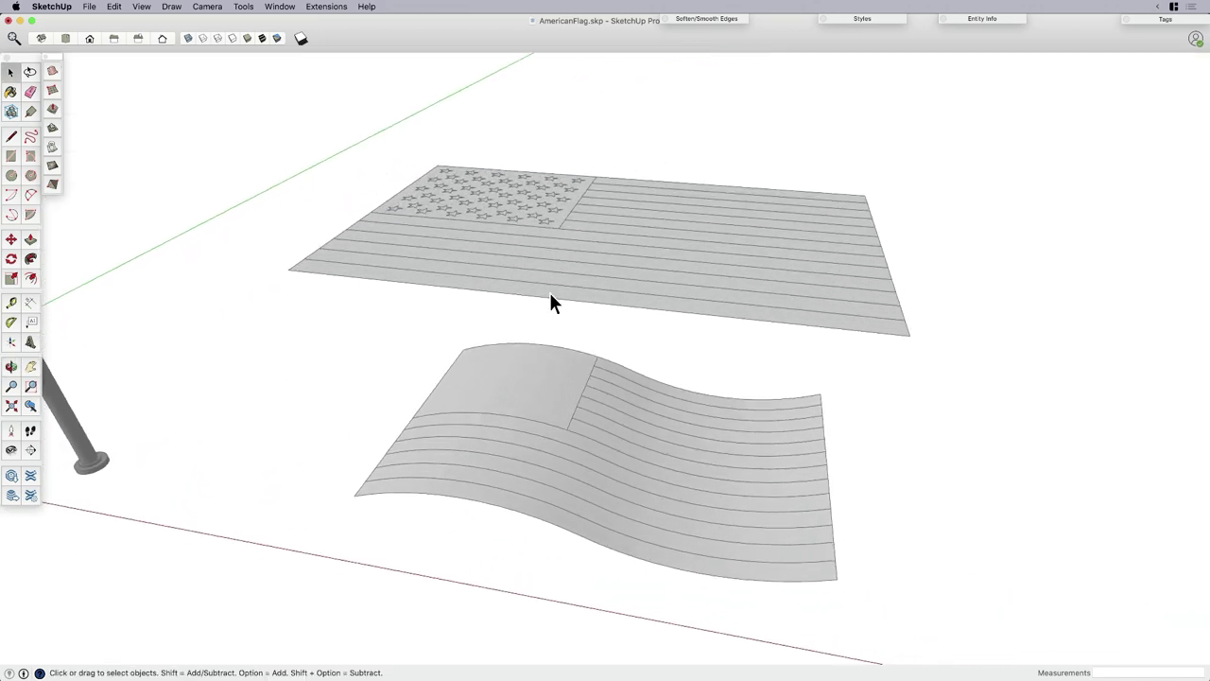
double_click(536, 215)
left_click(535, 213)
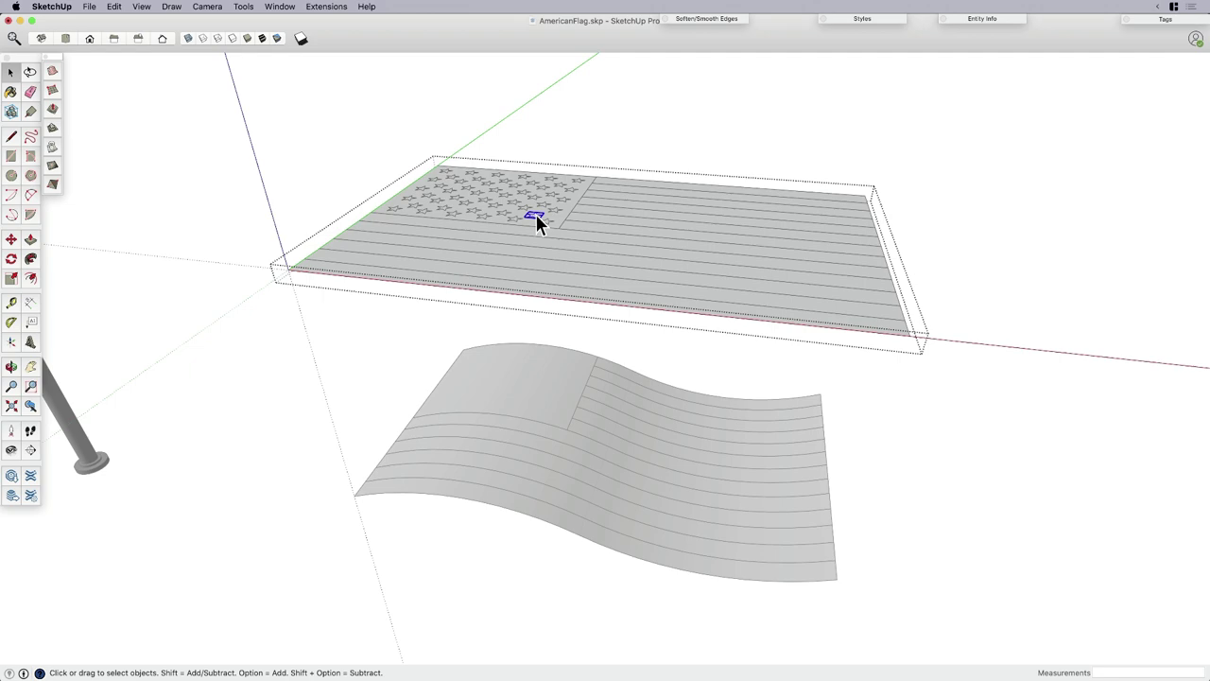
middle_click_drag(535, 214, 533, 242)
right_click(529, 236)
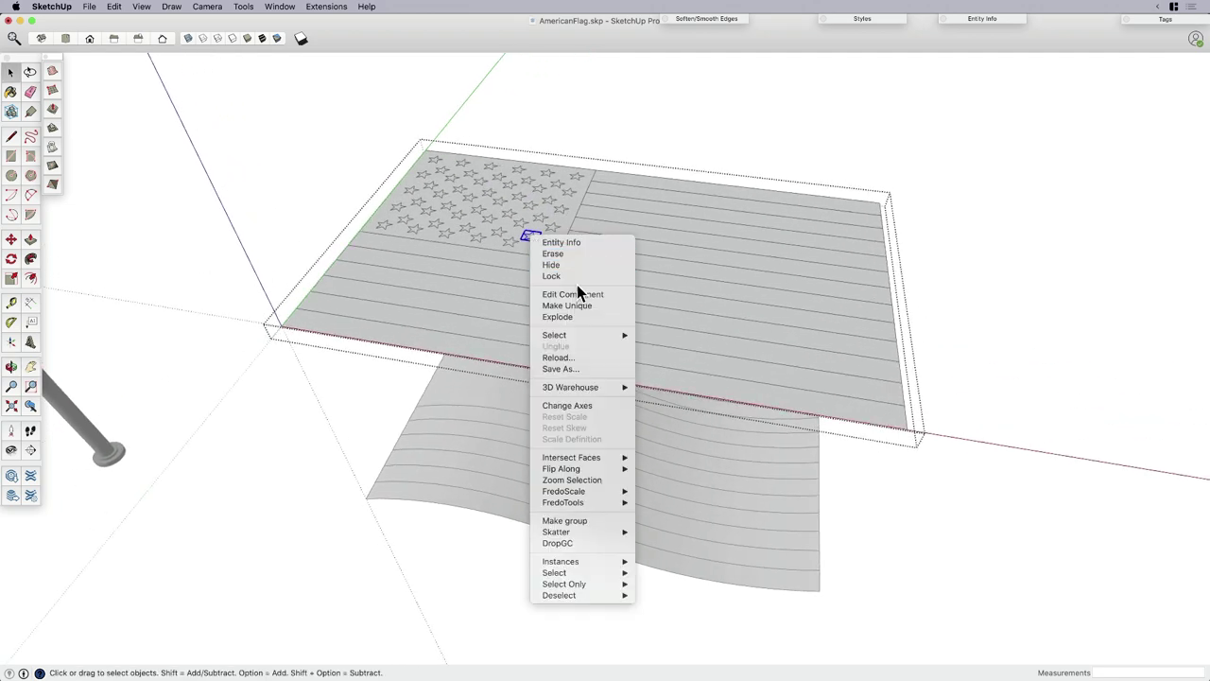
mouse_move(588, 336)
left_click(692, 346)
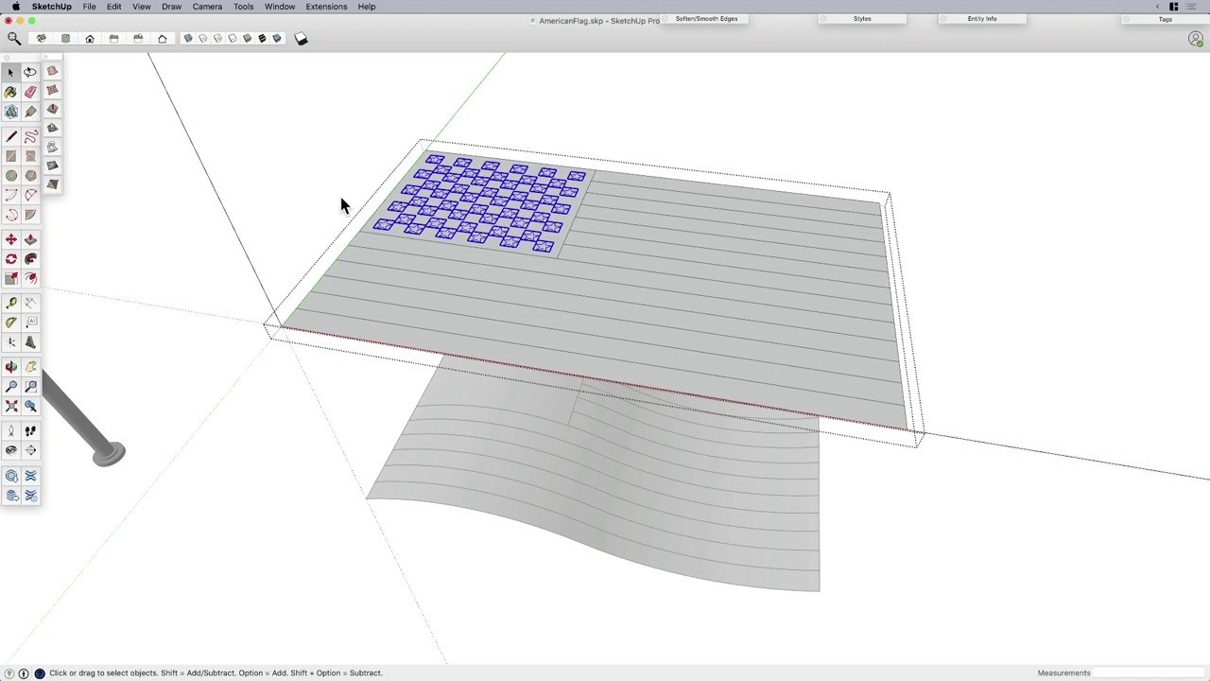
left_click(315, 176)
Paste the stars in place, lift them above the wavy surface, and explode them.
middle_click_drag(427, 384, 378, 223)
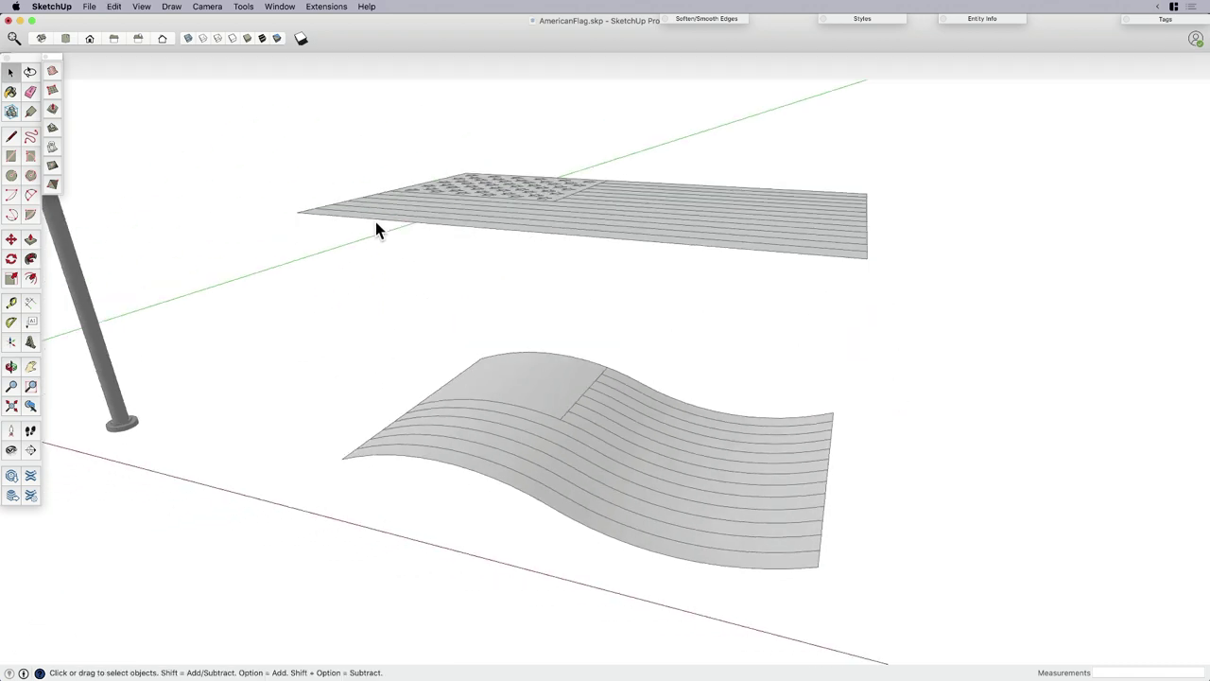
left_click(118, 7)
left_click(133, 83)
scroll(430, 284, "up", 3)
key("m")
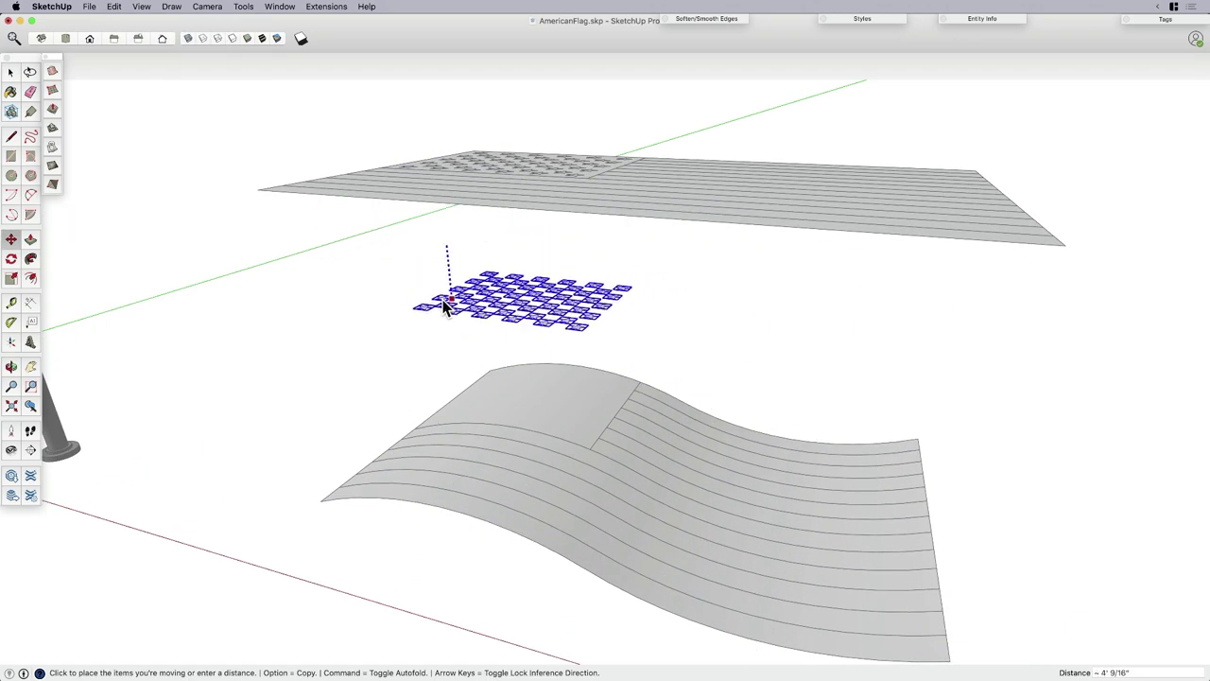
left_click(445, 304)
key("space")
right_click(486, 299)
left_click(533, 357)
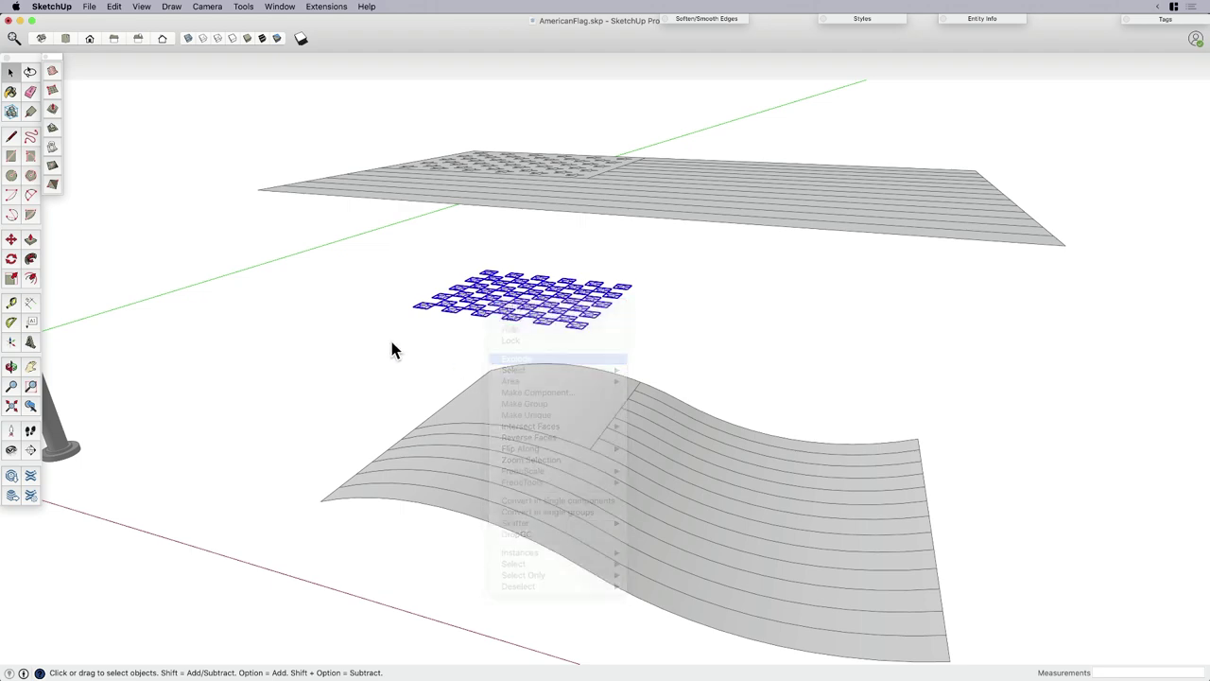
mouse_move(391, 348)
middle_mouse_down()
mouse_move(554, 270)
mouse_move(619, 219)
mouse_move(533, 214)
mouse_move(540, 319)
mouse_move(514, 248)
middle_mouse_up()
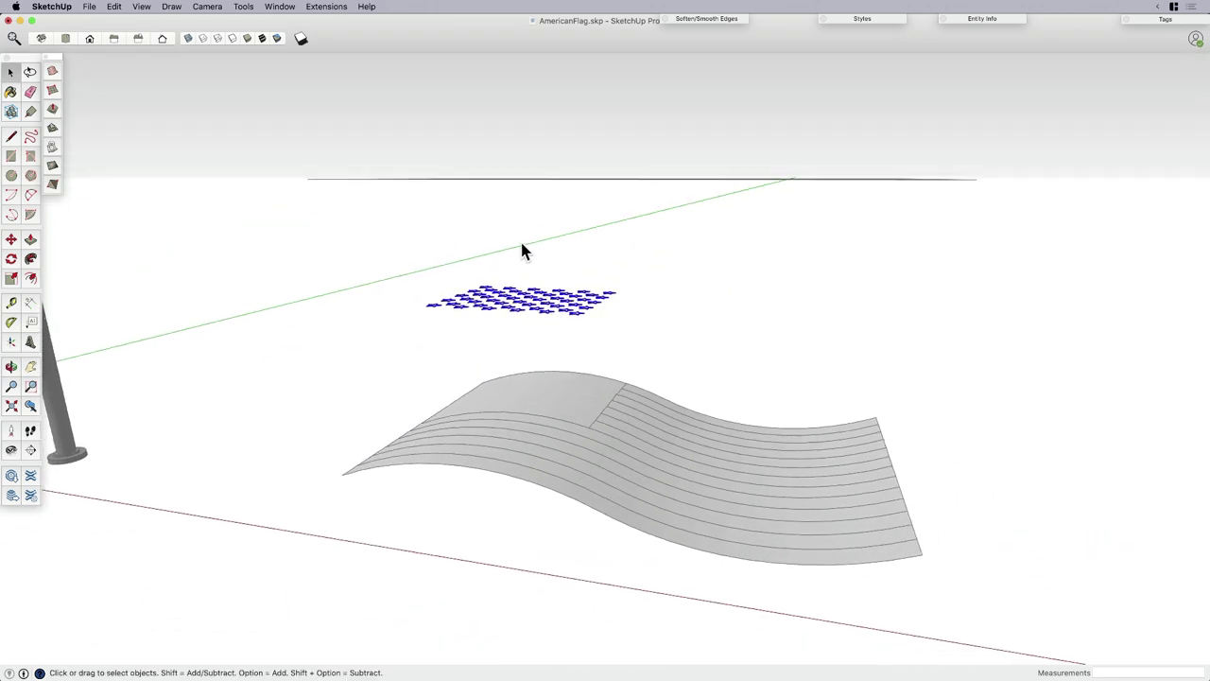
Drape the stars onto the wave surface and delete the loose floating stars.
left_click(53, 150)
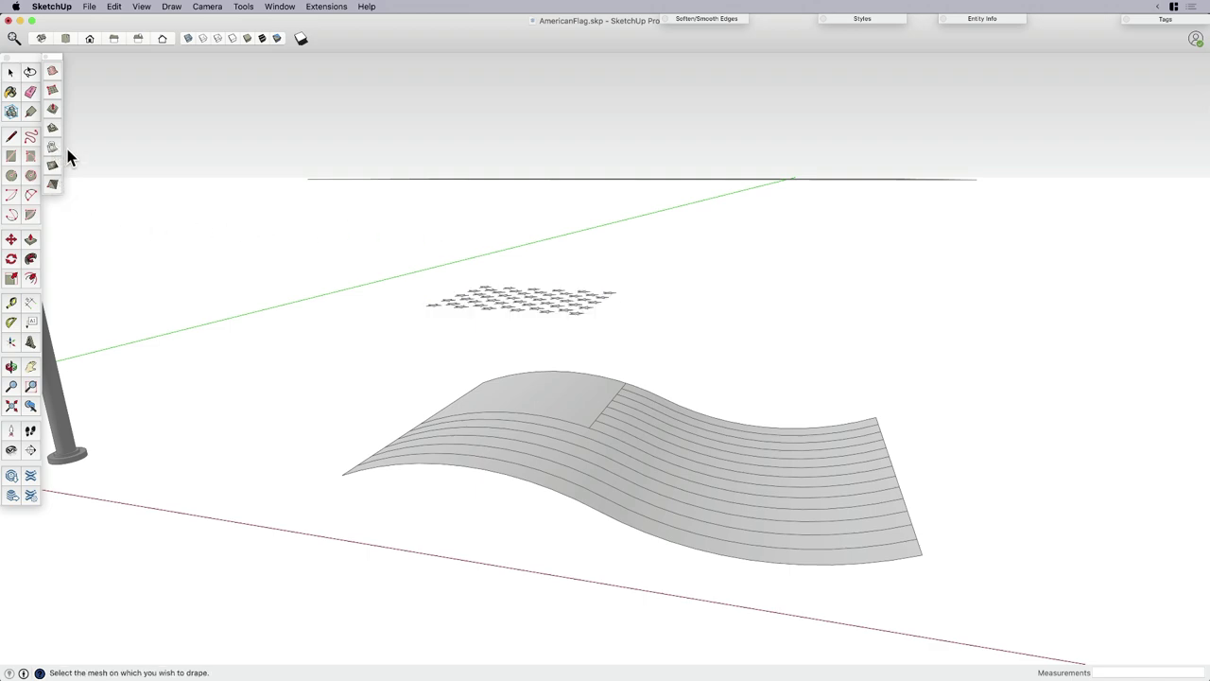
left_click(536, 396)
mouse_move(535, 397)
middle_mouse_down()
mouse_move(600, 446)
mouse_move(735, 422)
mouse_move(646, 377)
middle_mouse_up()
left_click_drag(415, 324, 378, 289)
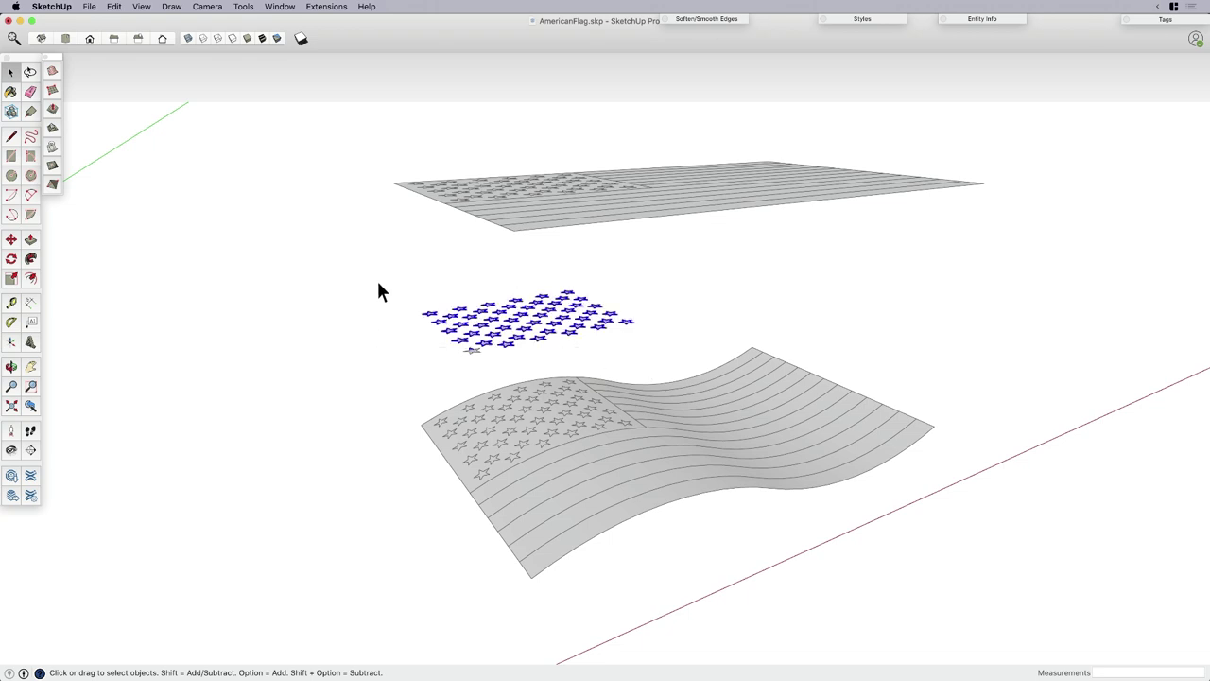
key("Delete")
Hide the flat flag and view the draped flag face-on.
right_click(557, 215)
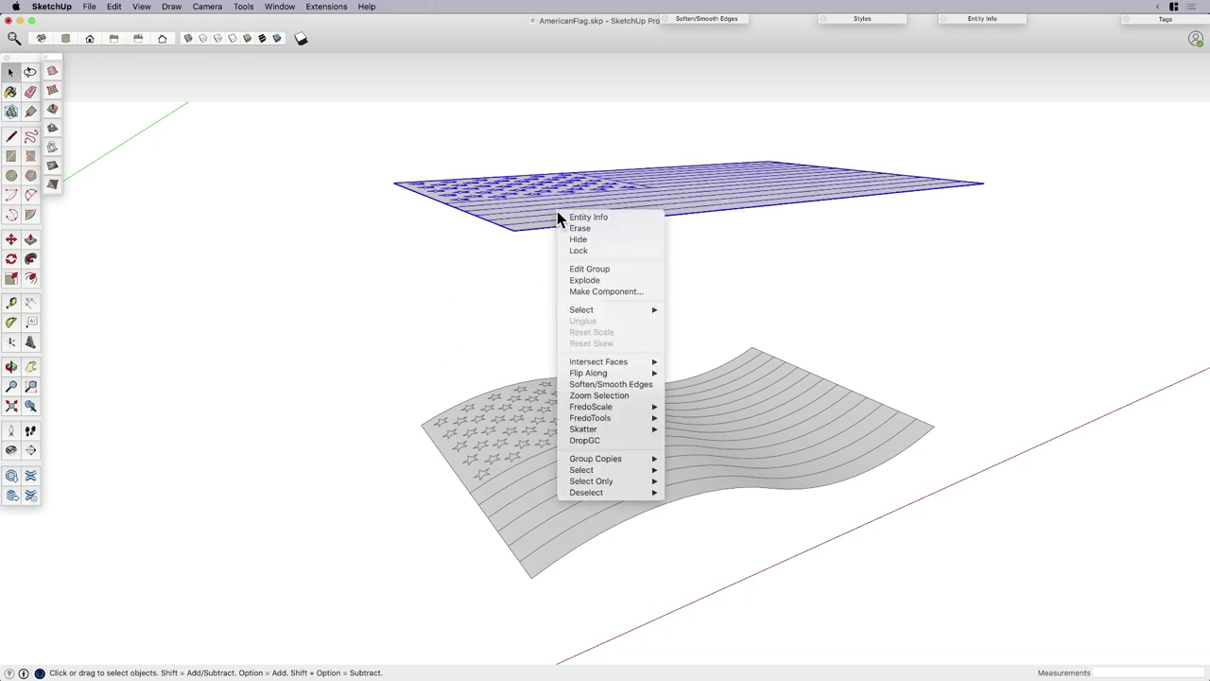
left_click(598, 242)
scroll(582, 345, "down", 2)
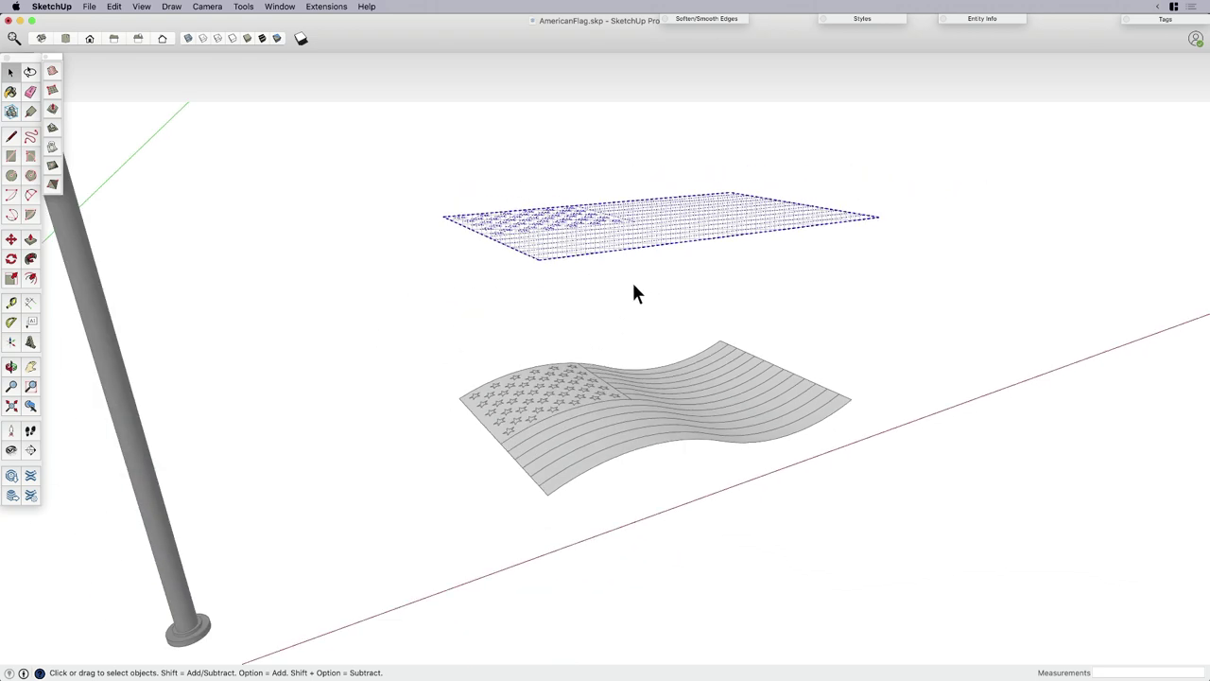
left_click(596, 302)
middle_click_drag(689, 299, 546, 416)
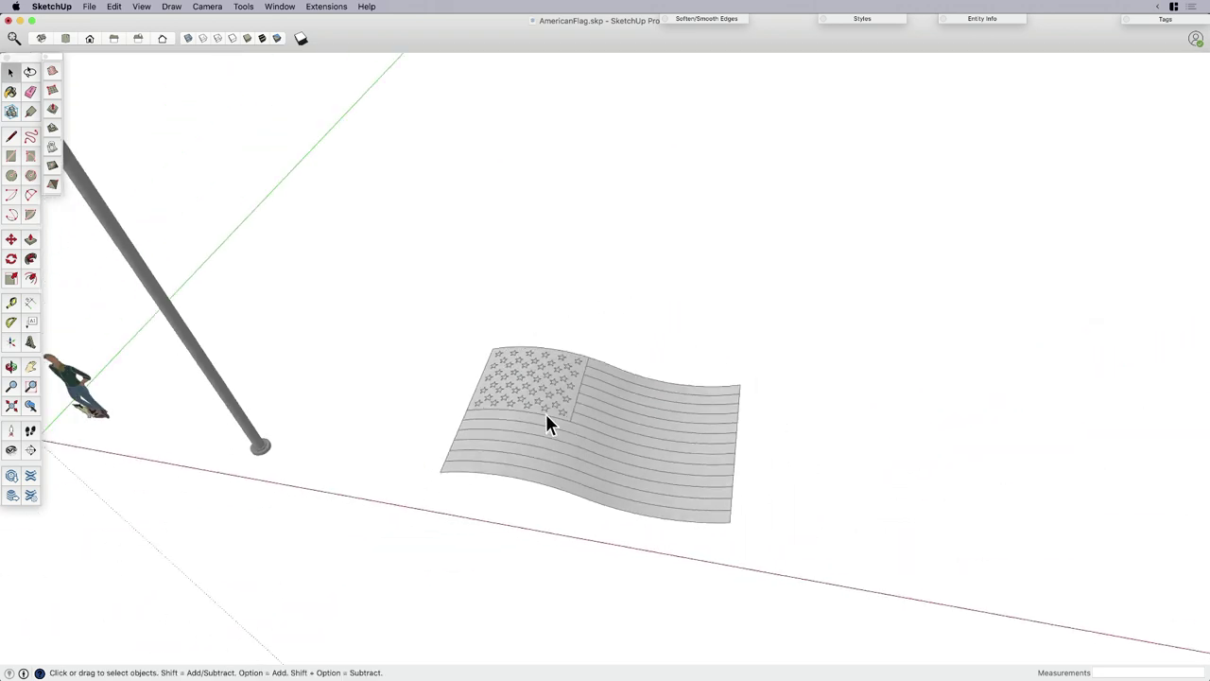
With Paint Bucket, paint the seven alternate stripes red, top to bottom.
key("b")
scroll(649, 432, "up", 2)
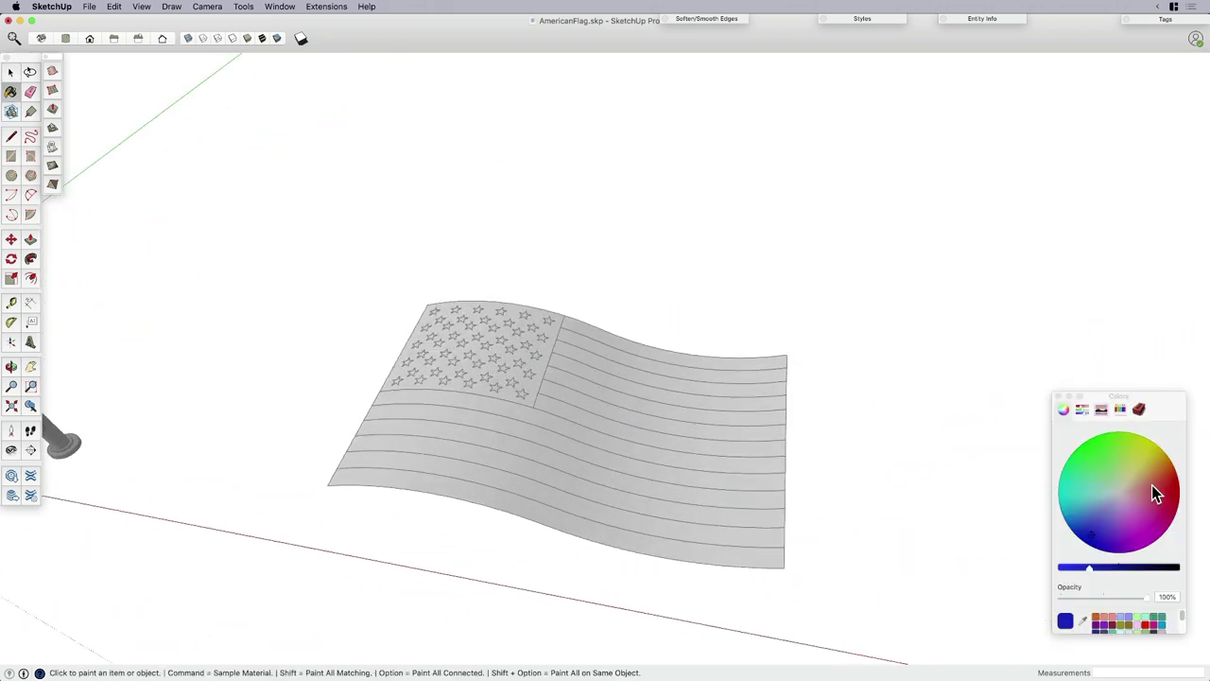
scroll(804, 525, "up", 2)
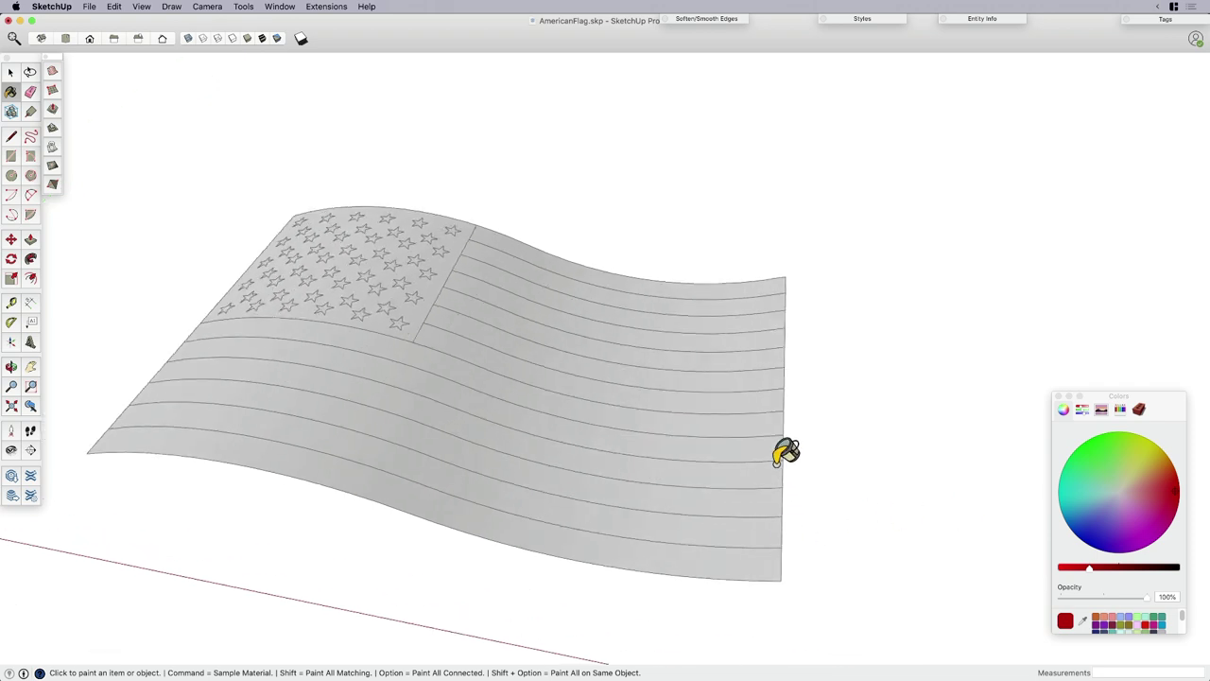
scroll(784, 454, "down", 2)
middle_click_drag(784, 454, 677, 314)
left_click(675, 326)
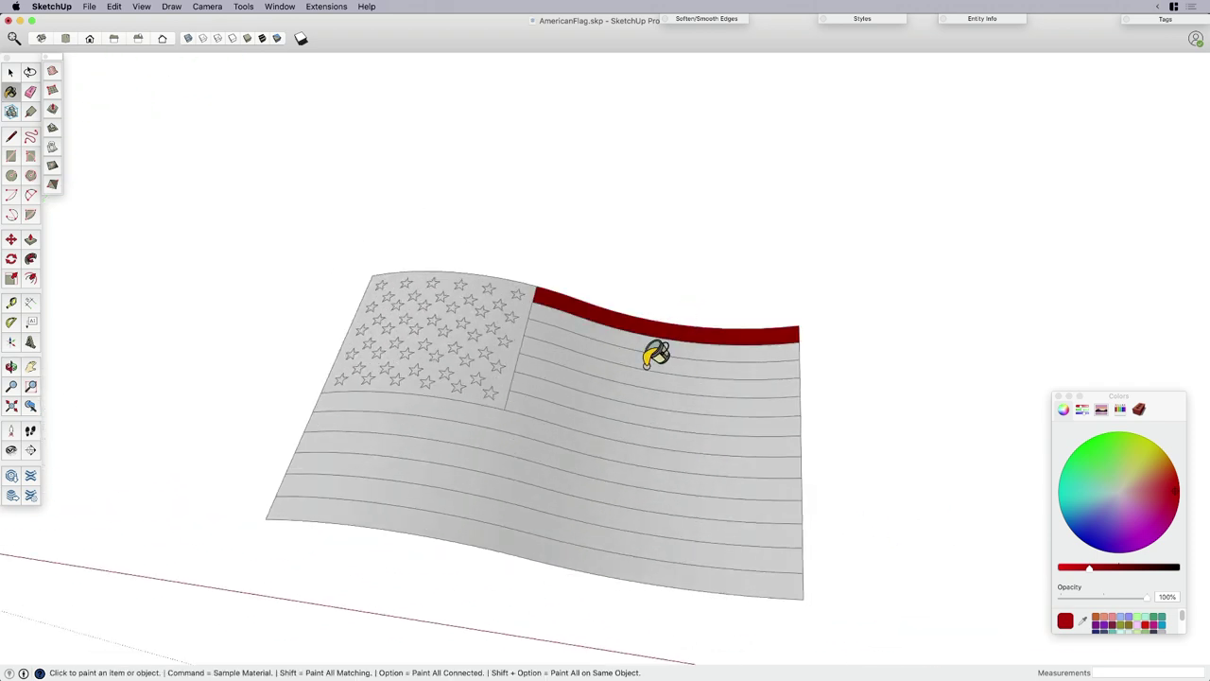
left_click(647, 363)
left_click(650, 397)
left_click(645, 436)
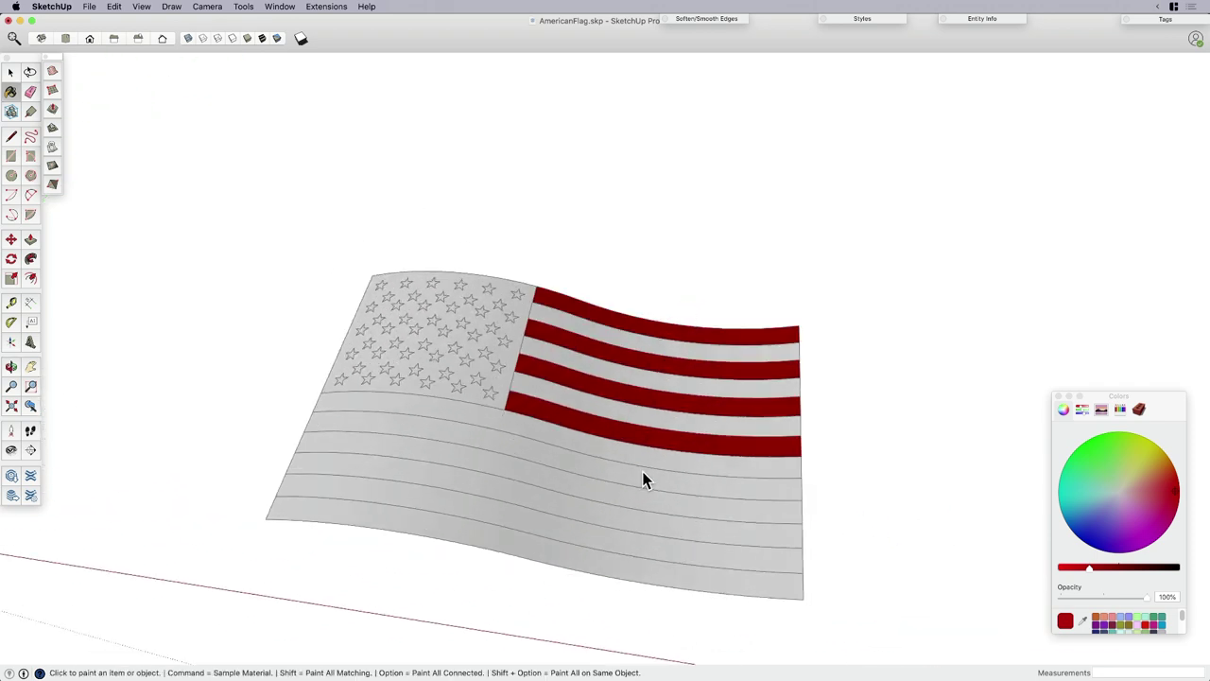
left_click(643, 480)
left_click(629, 522)
left_click(700, 578)
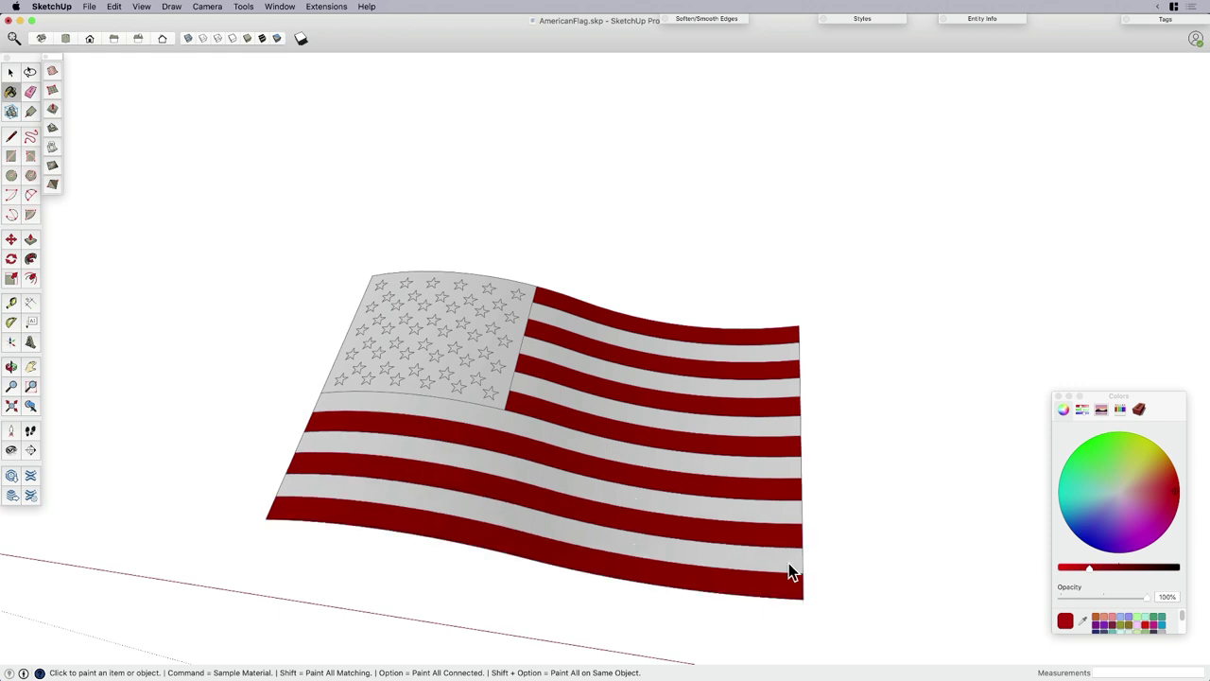
Choose the white Snow colour from the coloured pencil palette.
left_click(1139, 408)
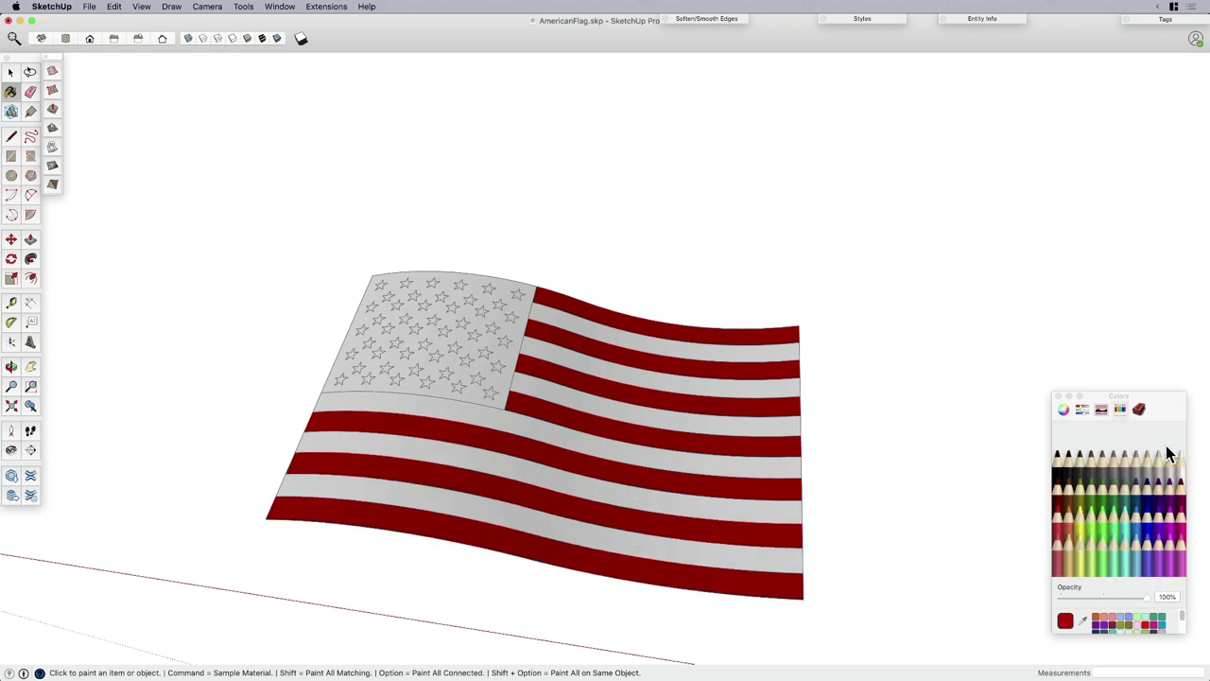
left_click(1178, 460)
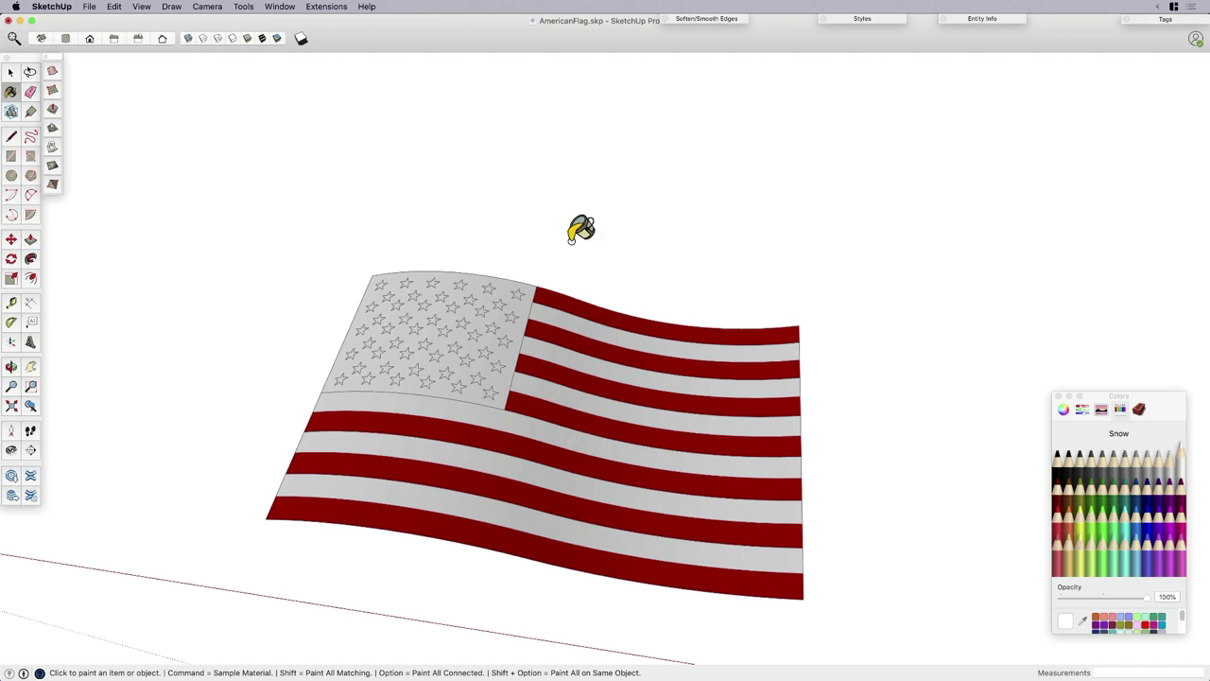
key("space")
middle_click_drag(747, 208, 454, 248)
middle_click_drag(652, 402, 506, 401)
scroll(505, 401, "up", 3)
Paint the star canton a darkened Blueberry blue, then select the whole flag.
left_click(519, 397)
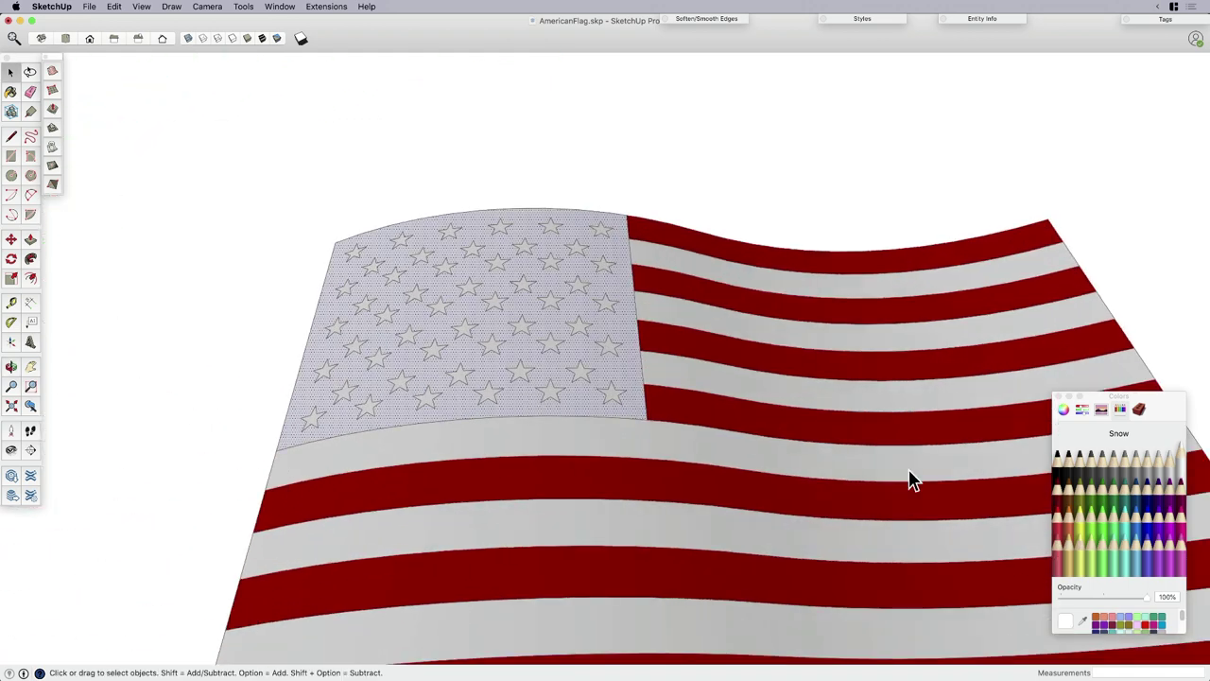
left_click(1146, 527)
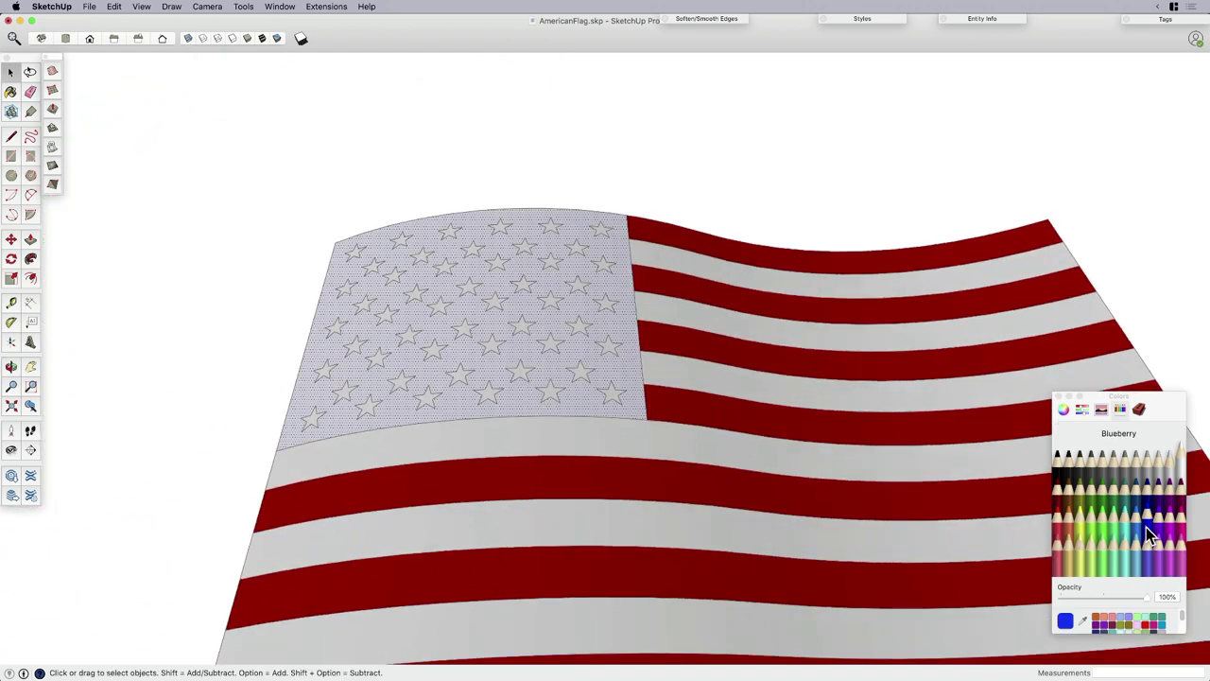
left_click(1063, 409)
left_click(1086, 565)
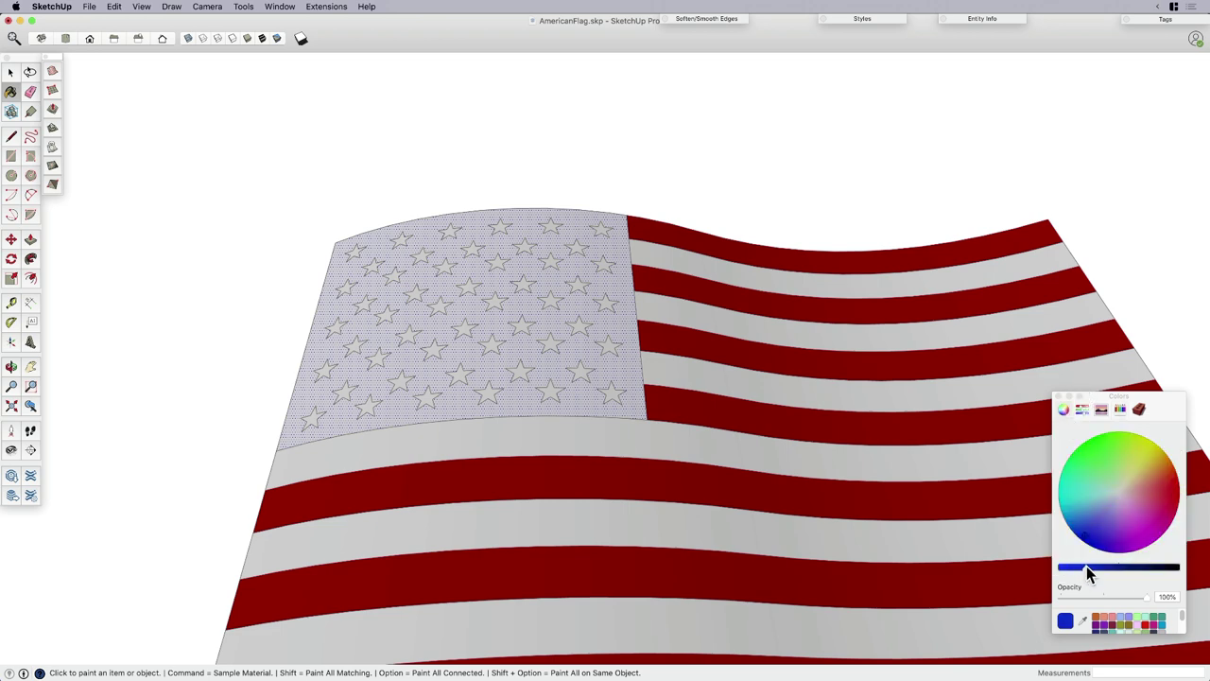
left_click(592, 384)
scroll(514, 334, "down", 5)
key("space")
left_click_drag(252, 236, 808, 482)
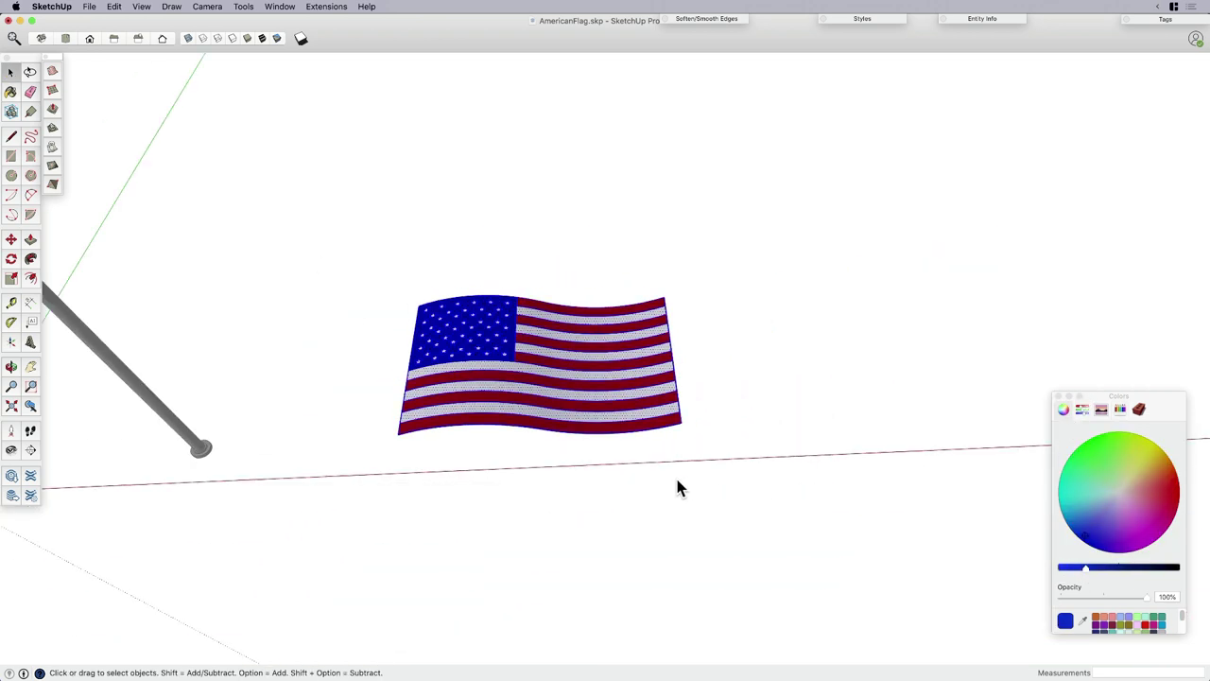
Rotate the selected flag upright about its corner.
middle_click_drag(667, 473, 382, 407)
key("q")
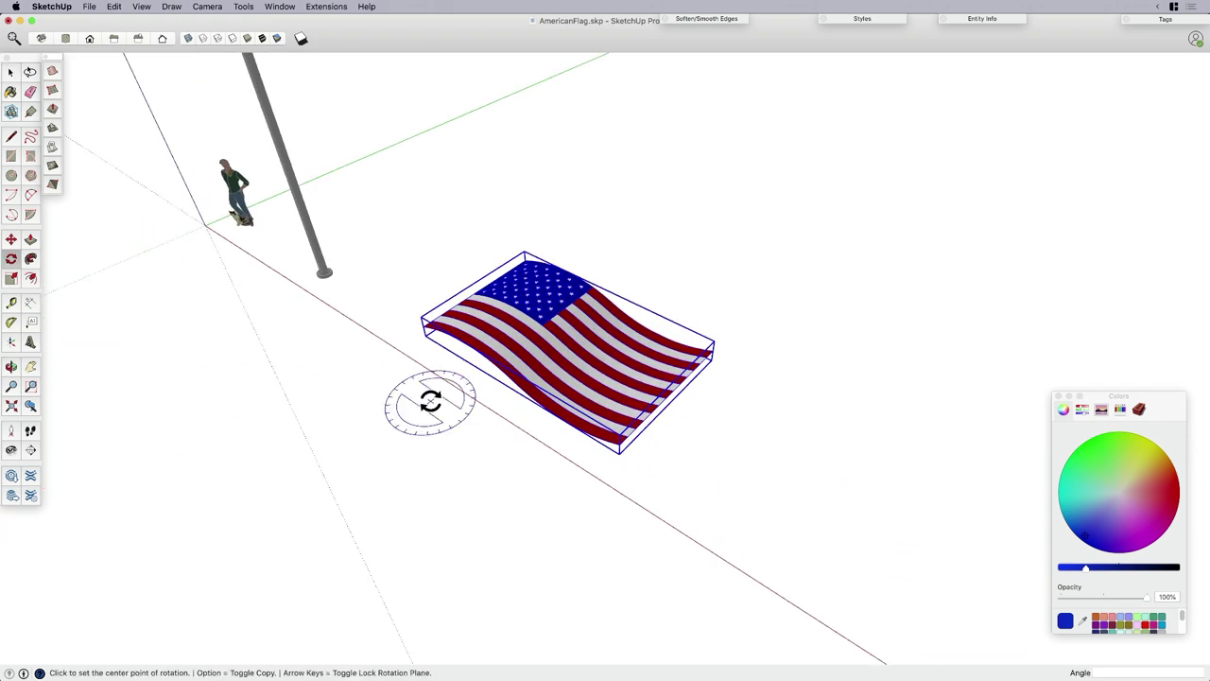
left_click(419, 330)
left_click(459, 305)
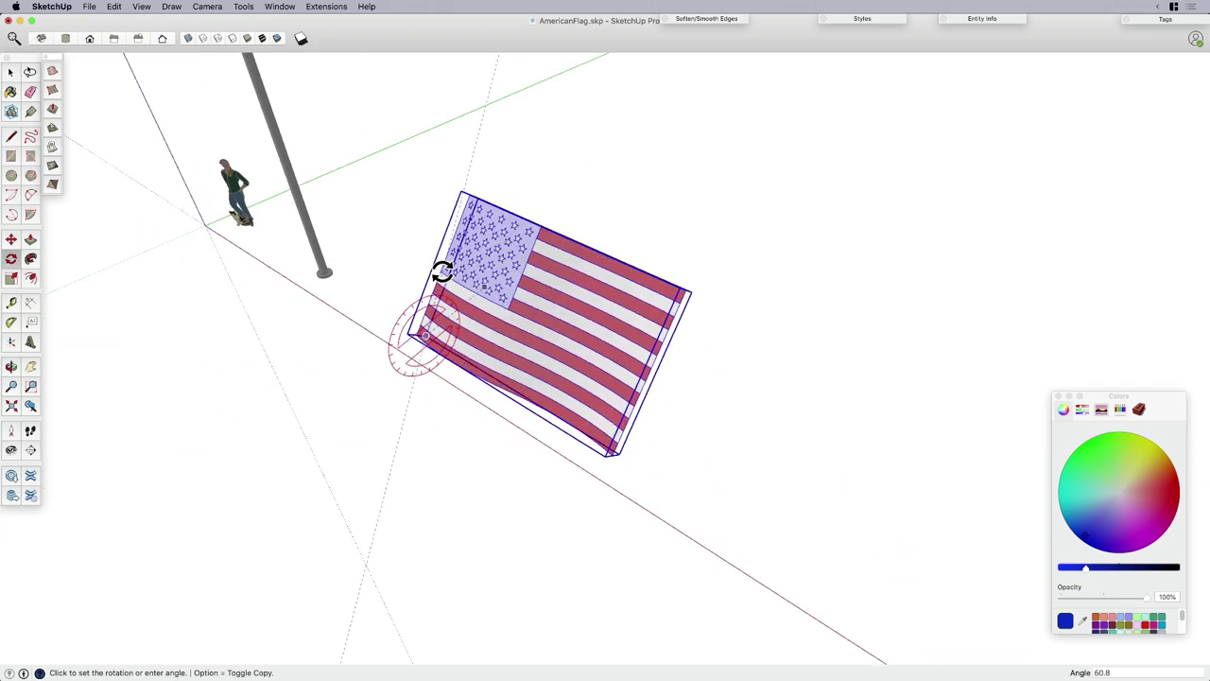
left_click(441, 269)
key("space")
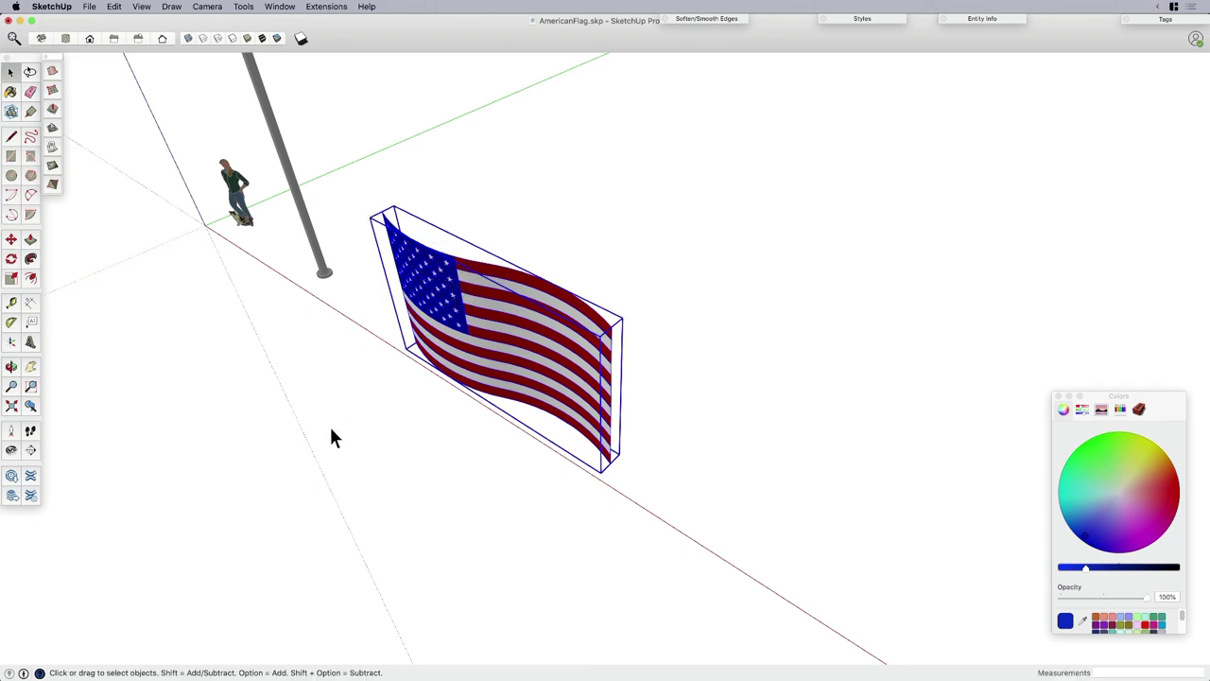
middle_click_drag(329, 424, 658, 382)
Copy the upright flag to the top of the flagpole.
key("m")
key("alt")
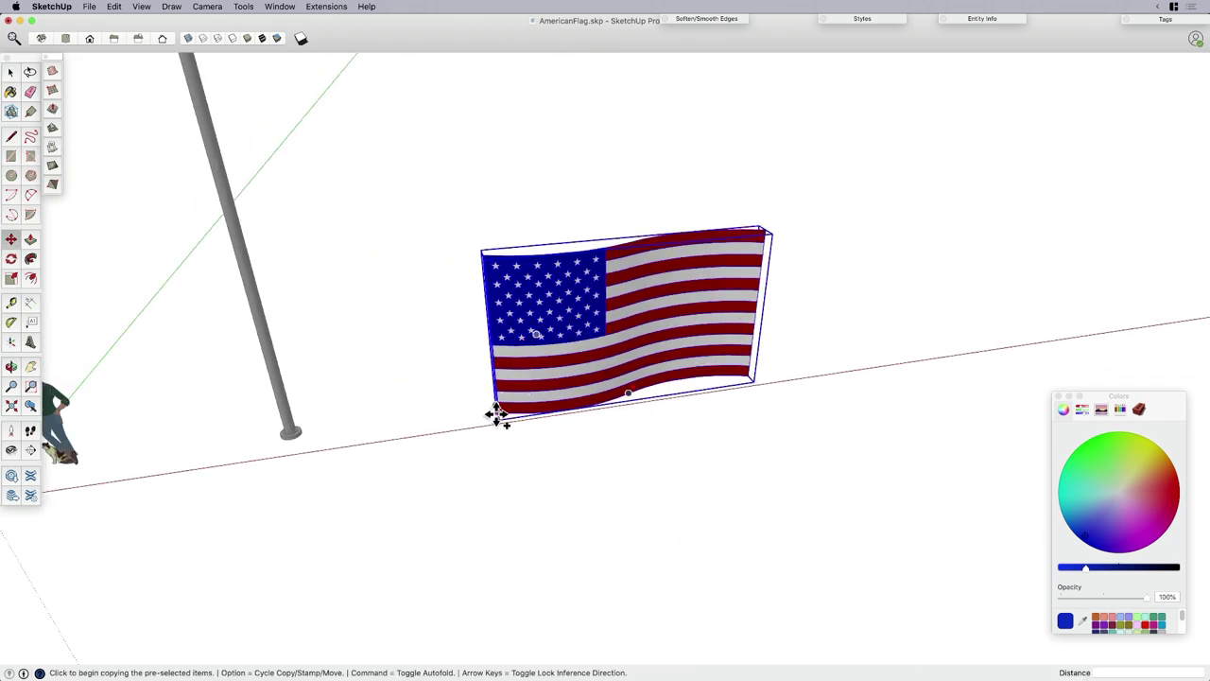
scroll(480, 284, "up", 5)
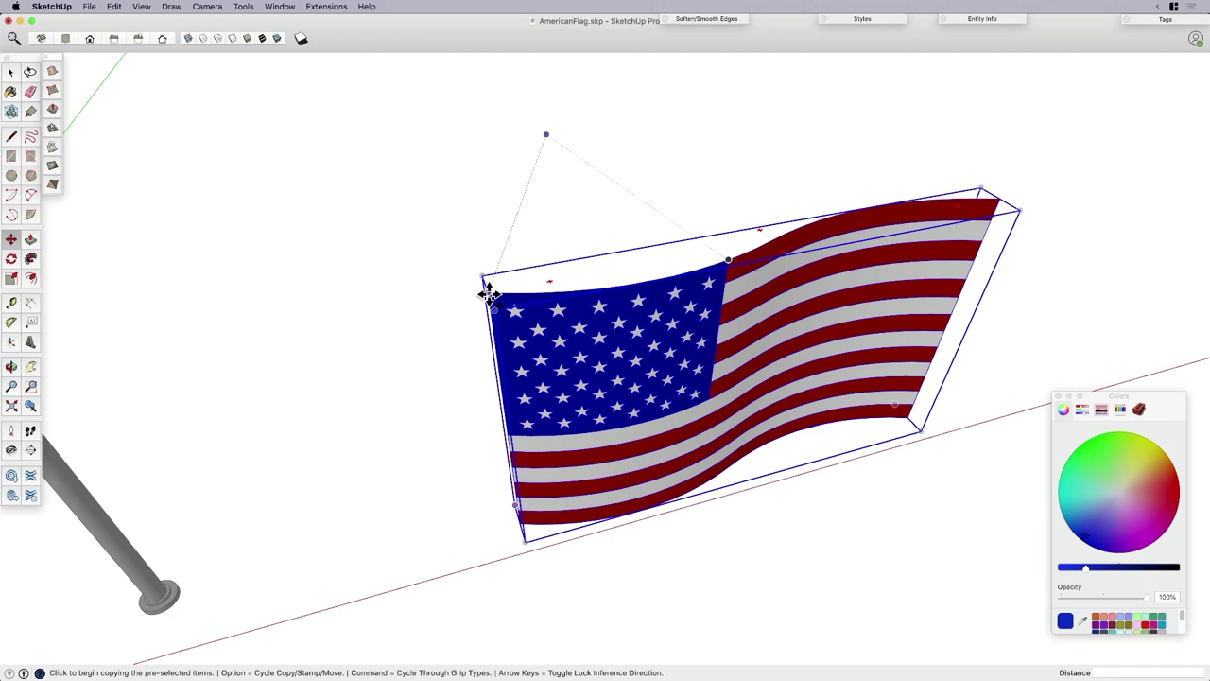
left_click(488, 294)
scroll(488, 294, "down", 6)
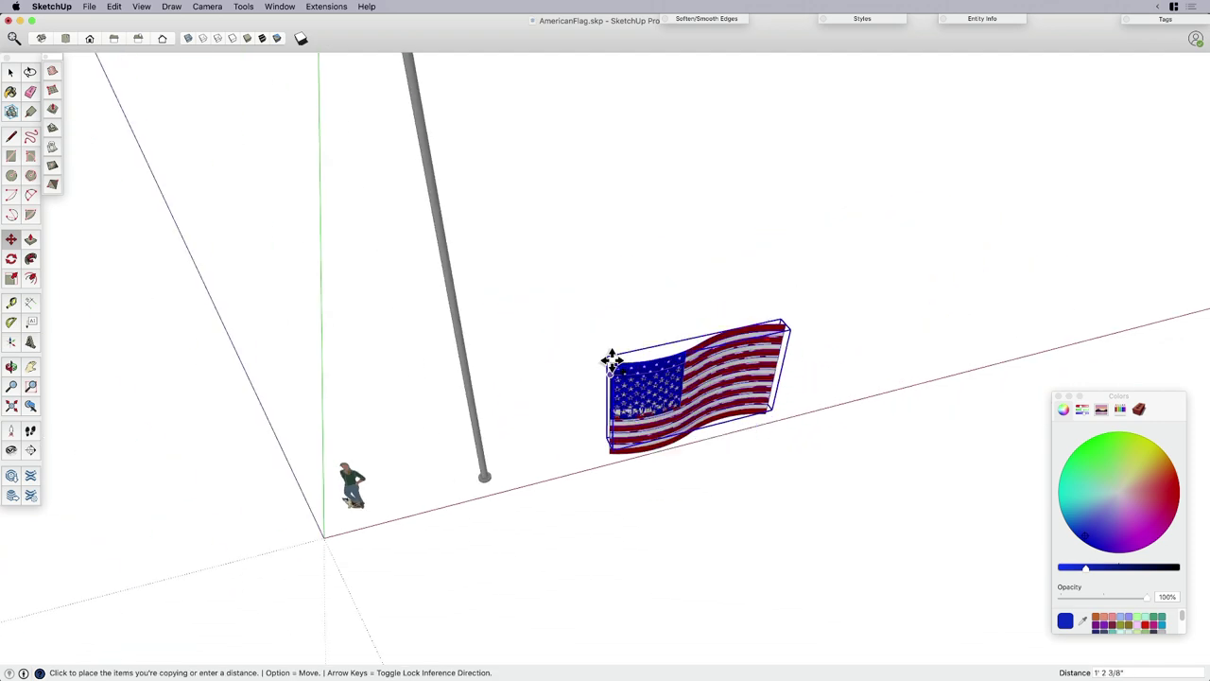
scroll(486, 202, "up", 5)
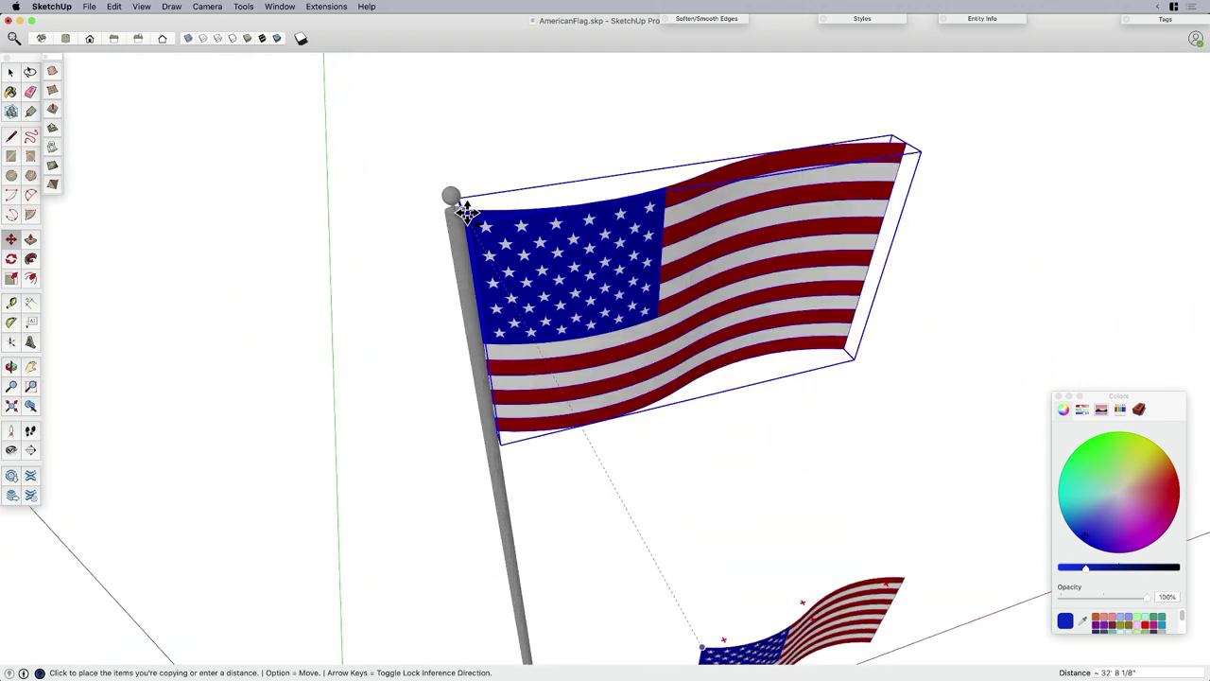
left_click(472, 260)
scroll(472, 260, "down", 4)
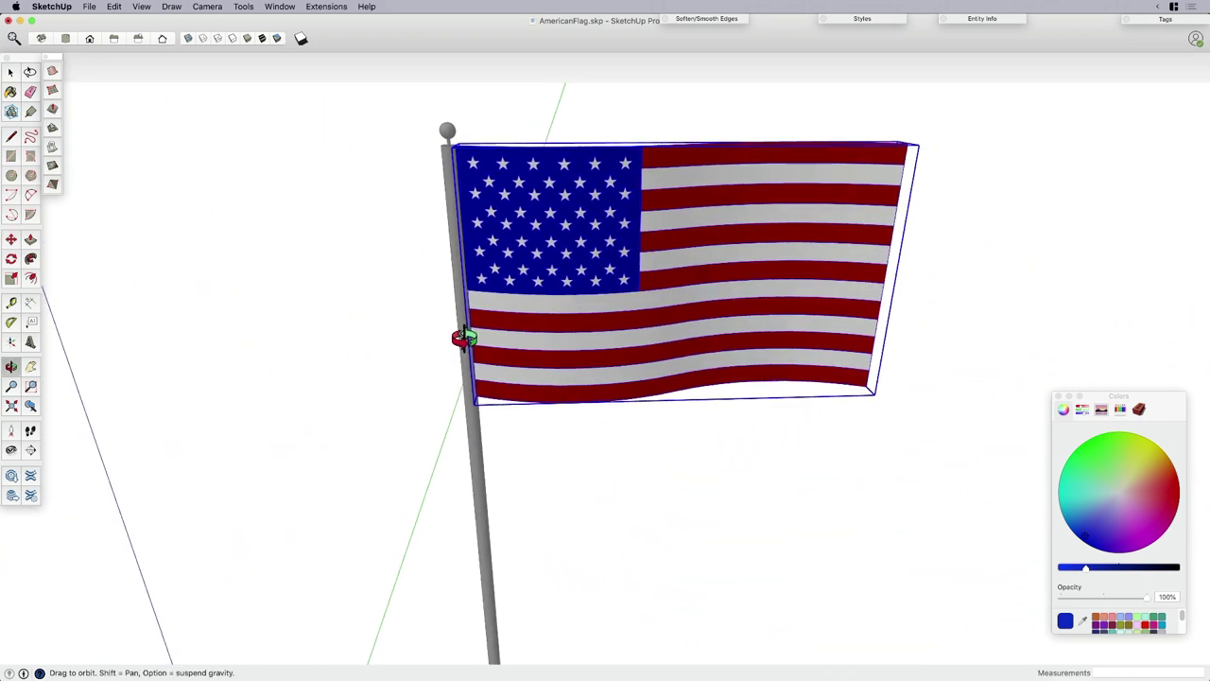
left_click(495, 461)
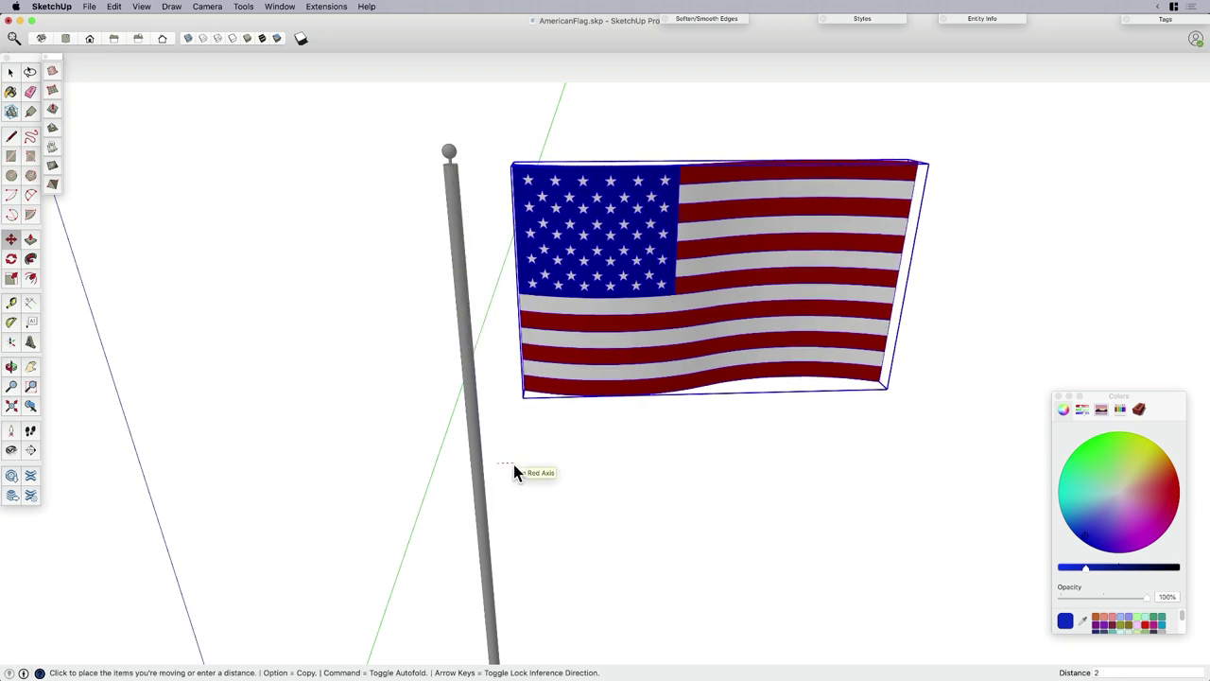
key("Escape")
scroll(497, 439, "down", 3)
key("space")
Delete the leftover flag on the ground and frame the view around the flagpole.
middle_click_drag(481, 405, 482, 365)
scroll(482, 362, "down", 3)
left_click(598, 567)
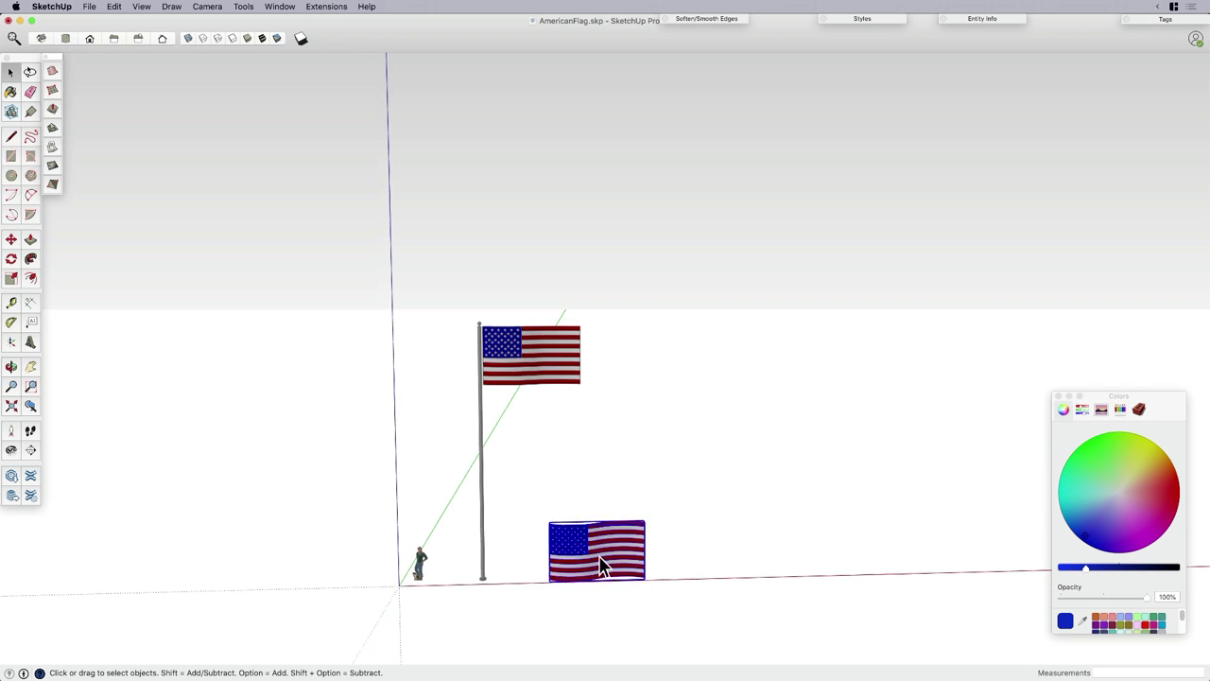
key("Delete")
scroll(513, 454, "up", 2)
middle_click_drag(514, 467, 384, 346, "shift")
scroll(459, 427, "up", 2)
middle_click_drag(432, 378, 439, 470)
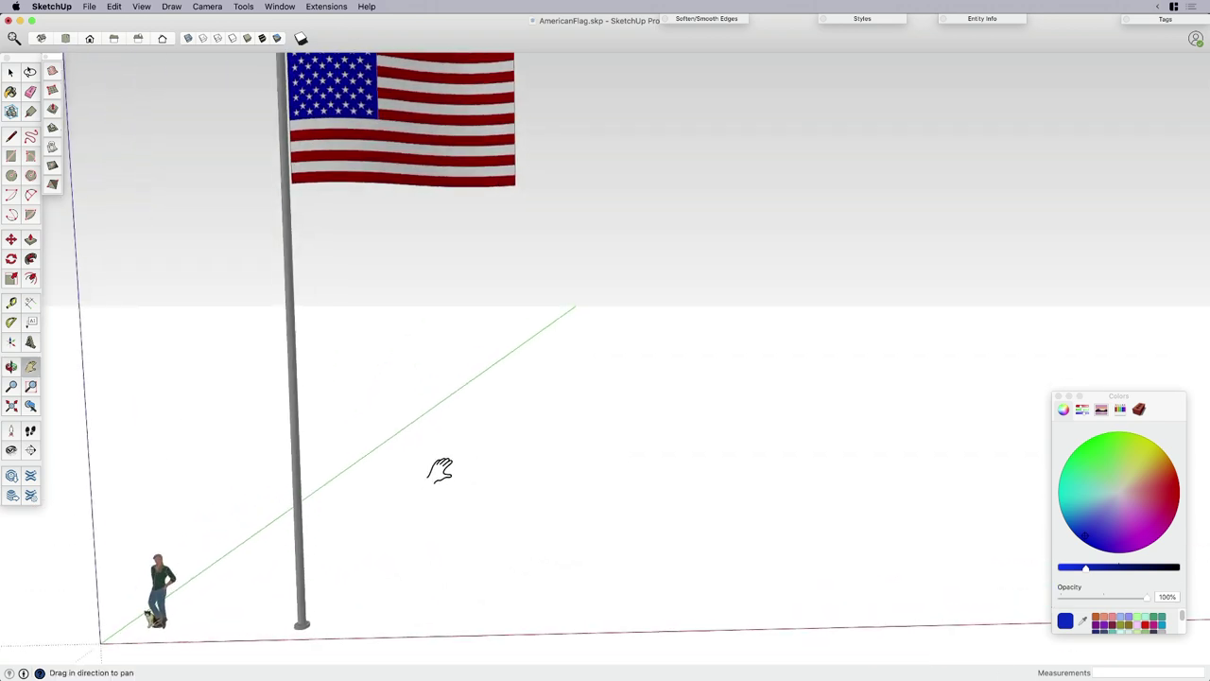
scroll(439, 470, "down", 2)
scroll(473, 446, "up", 1)
scroll(440, 422, "down", 1)
key("space")
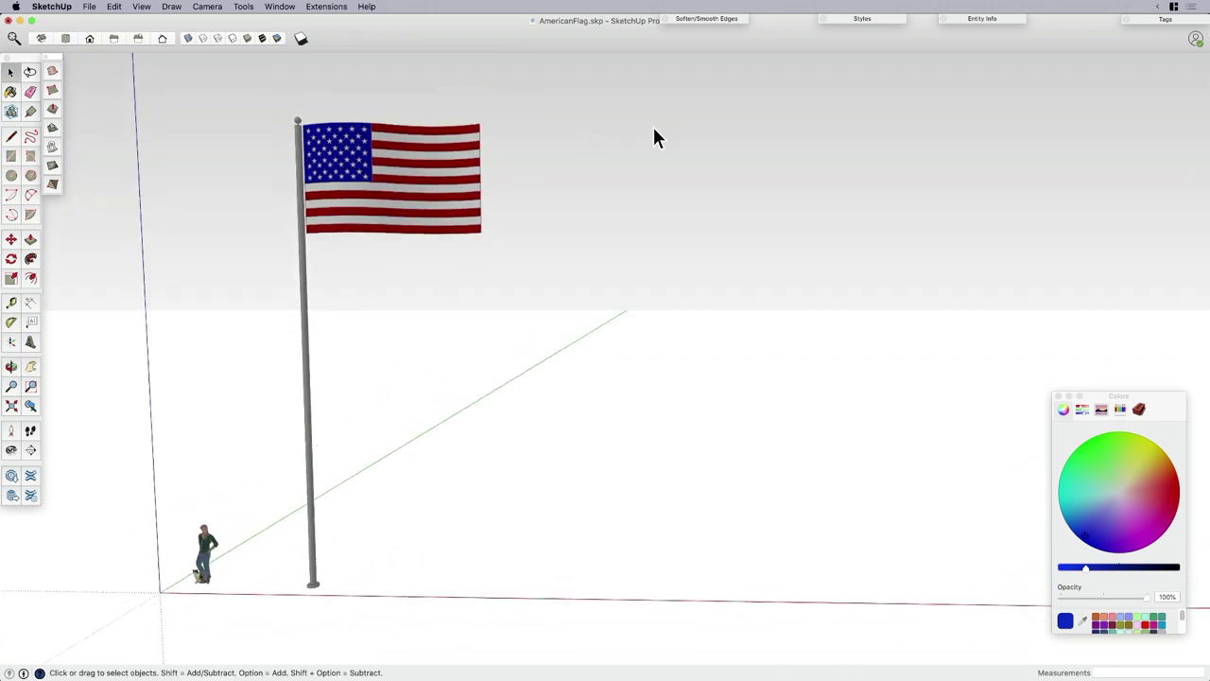
scroll(659, 139, "down", 1)
Close the colour picker and apply the fireworks photo background style.
left_click(864, 19)
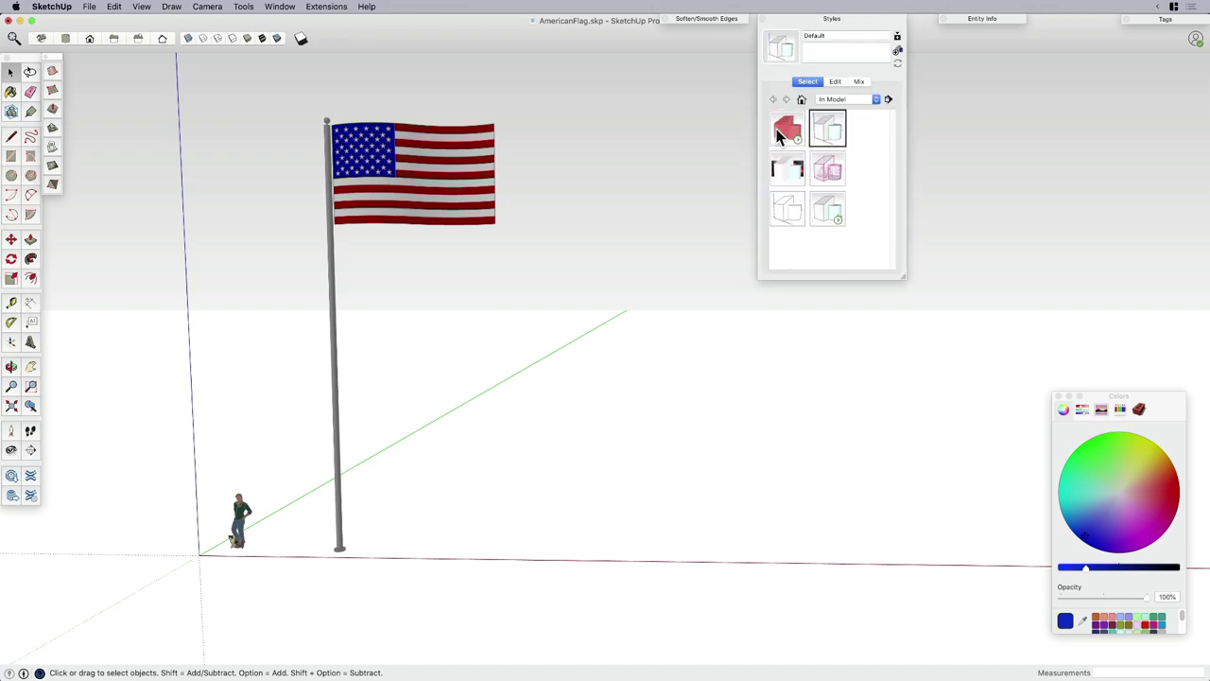
left_click(1059, 396)
left_click(787, 169)
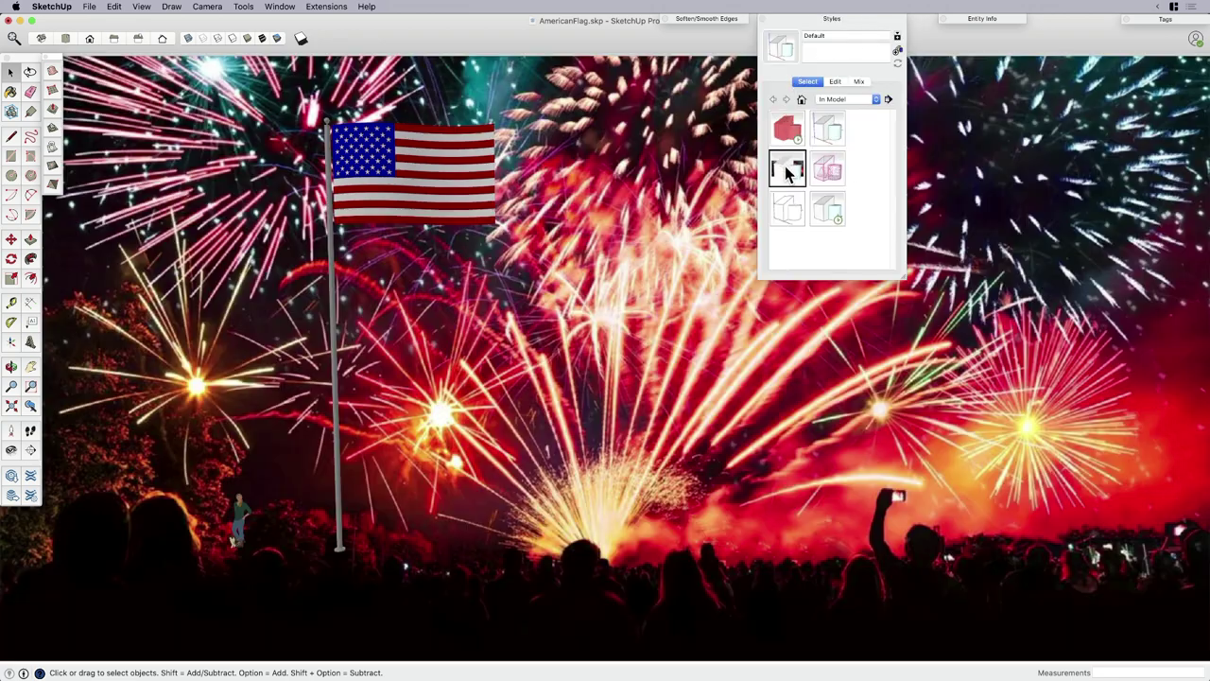
left_click(844, 29)
scroll(510, 428, "up", 1)
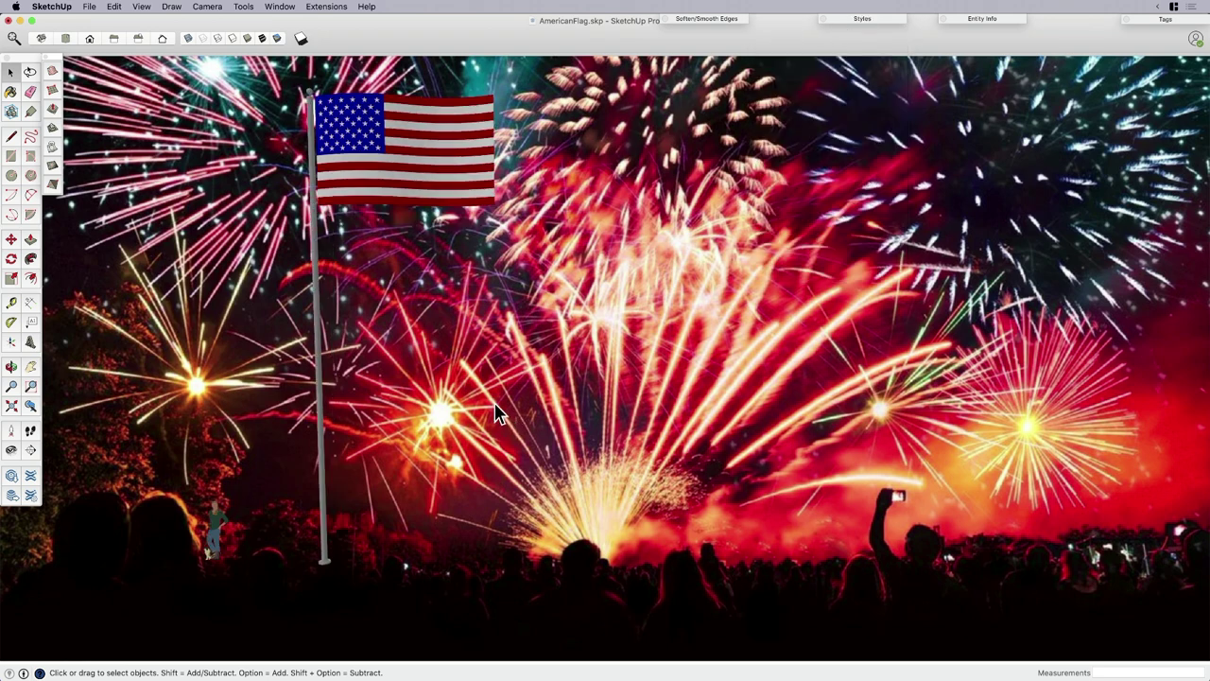
Pan the view so the flag sits further left.
left_click(207, 6)
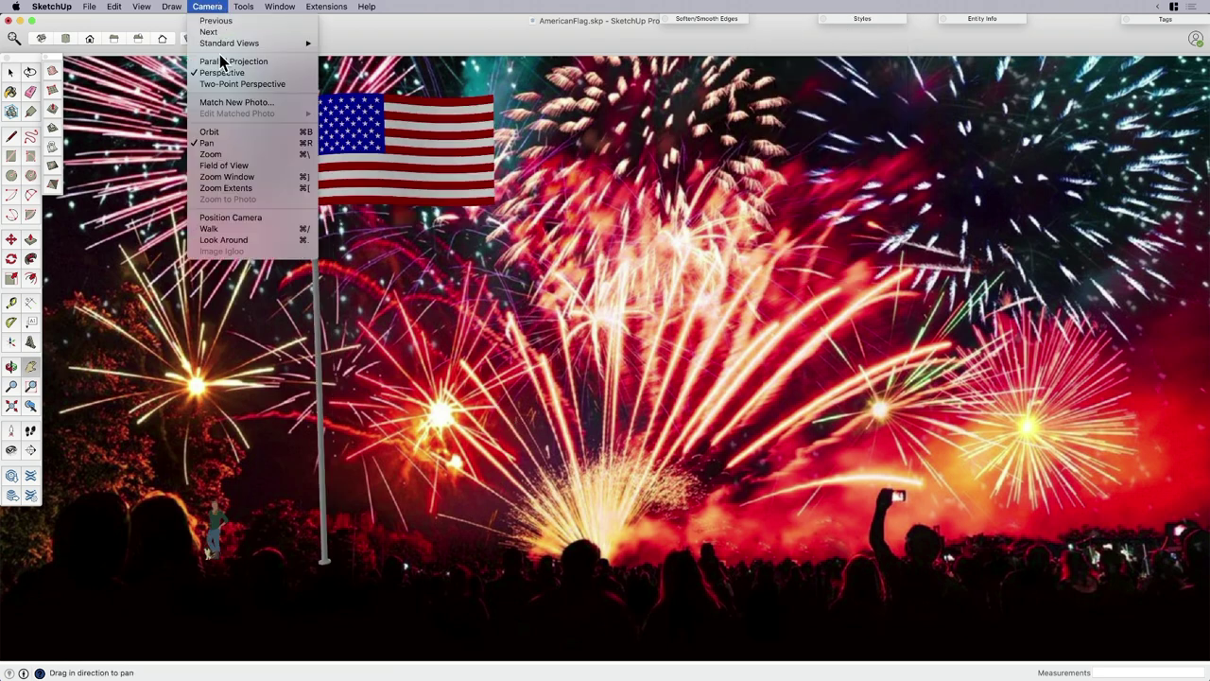
left_click(216, 140)
left_click_drag(425, 400, 362, 392)
scroll(360, 395, "up", 3)
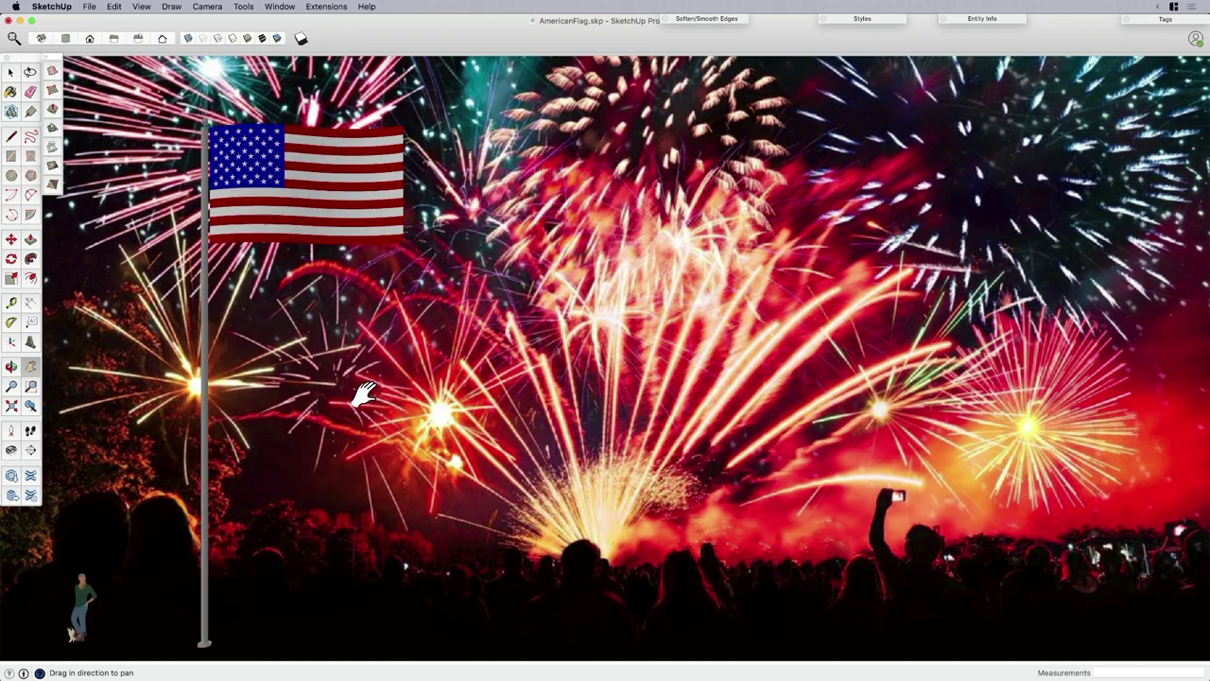